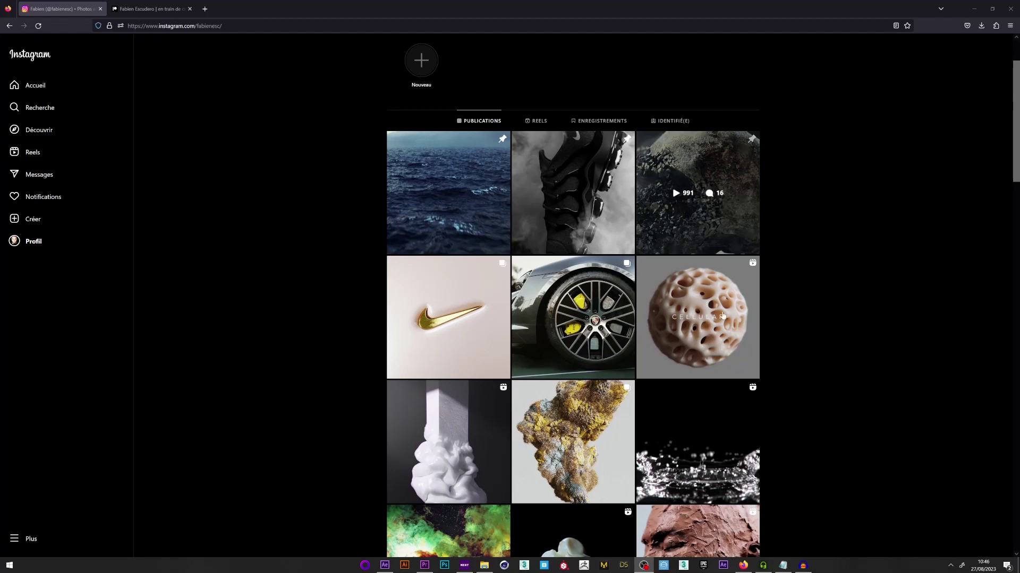
View the realistic fire post from the Instagram profile, then close it and go to the Patreon tab
scroll(440, 176, "down", 3)
scroll(312, 225, "down", 7)
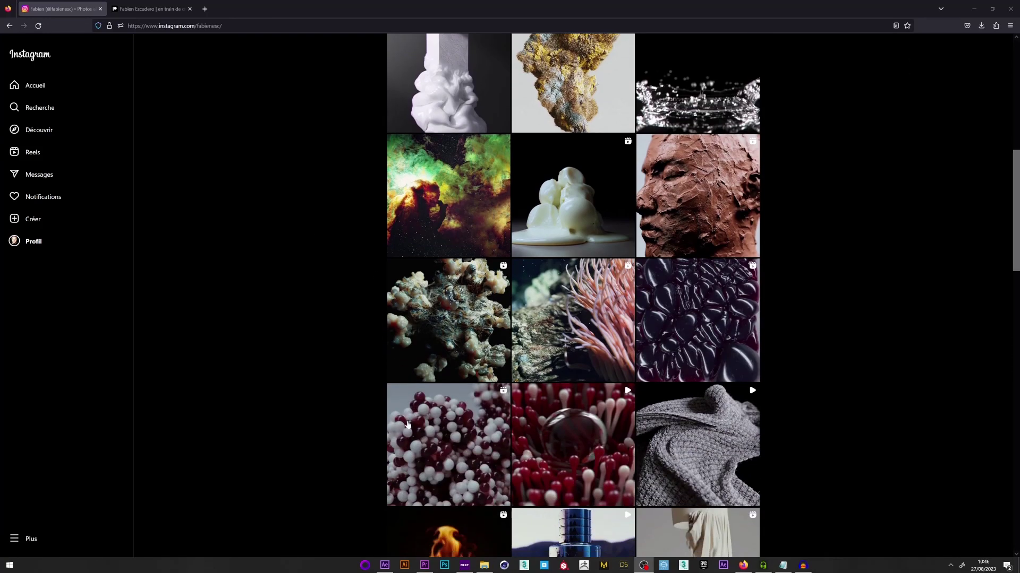
left_click(433, 406)
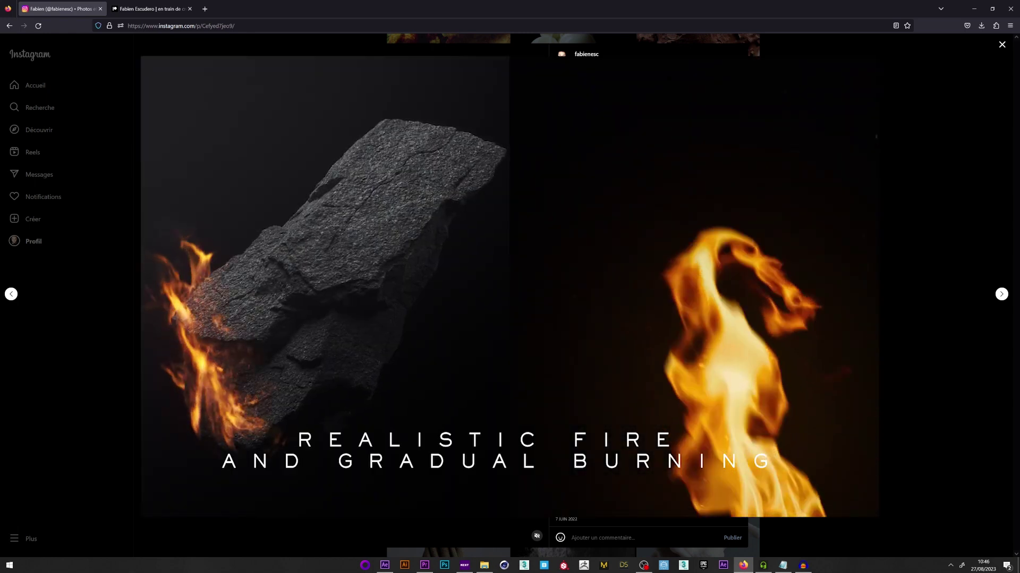
left_click(162, 53)
left_click(151, 8)
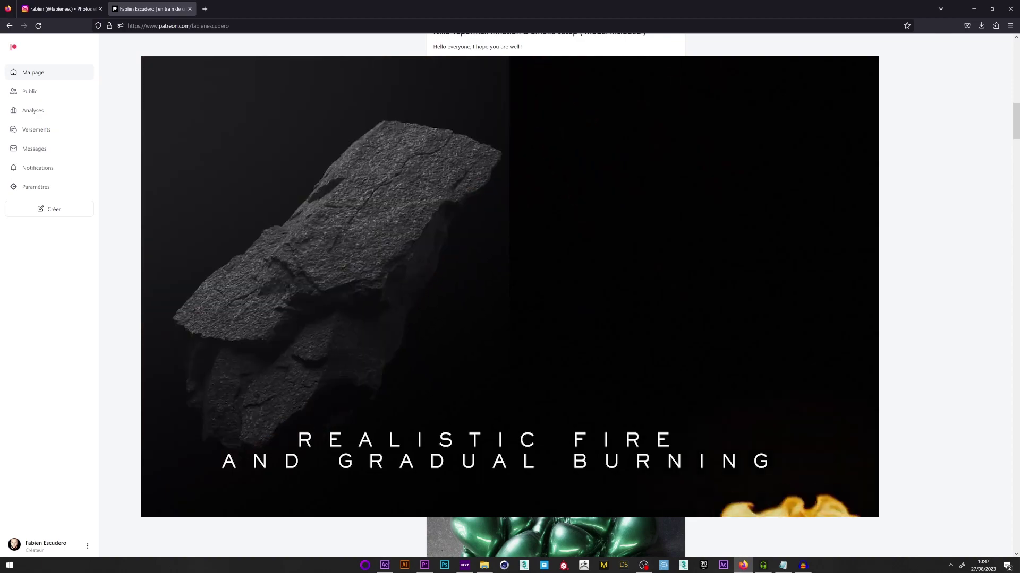
scroll(611, 112, "up", 5)
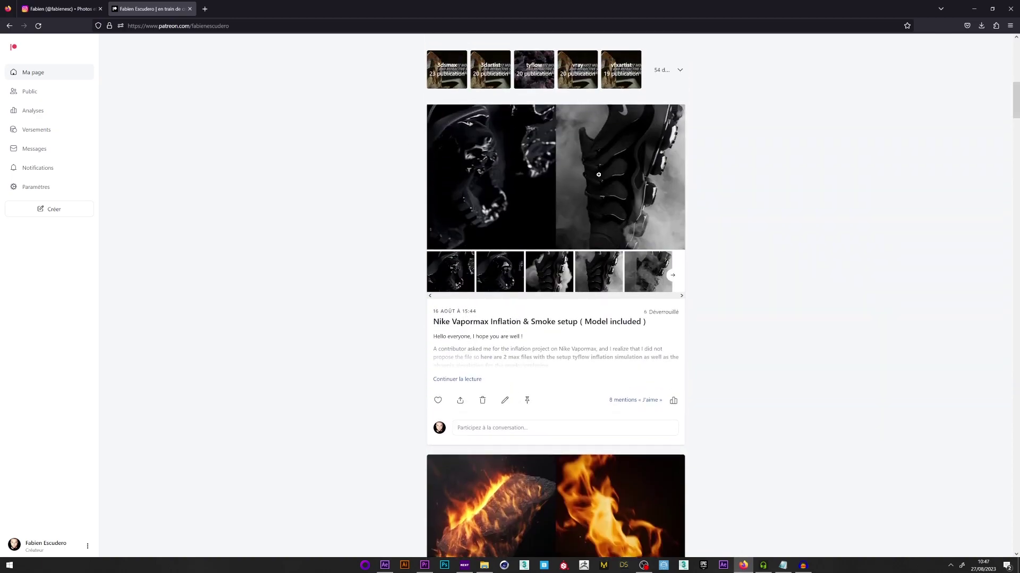
scroll(598, 175, "down", 12)
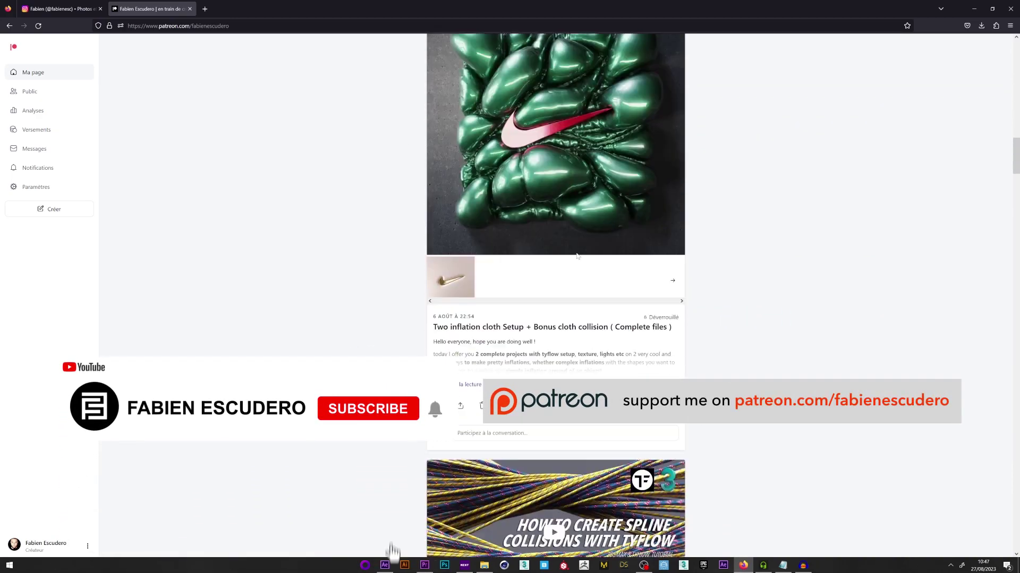
scroll(578, 257, "down", 20)
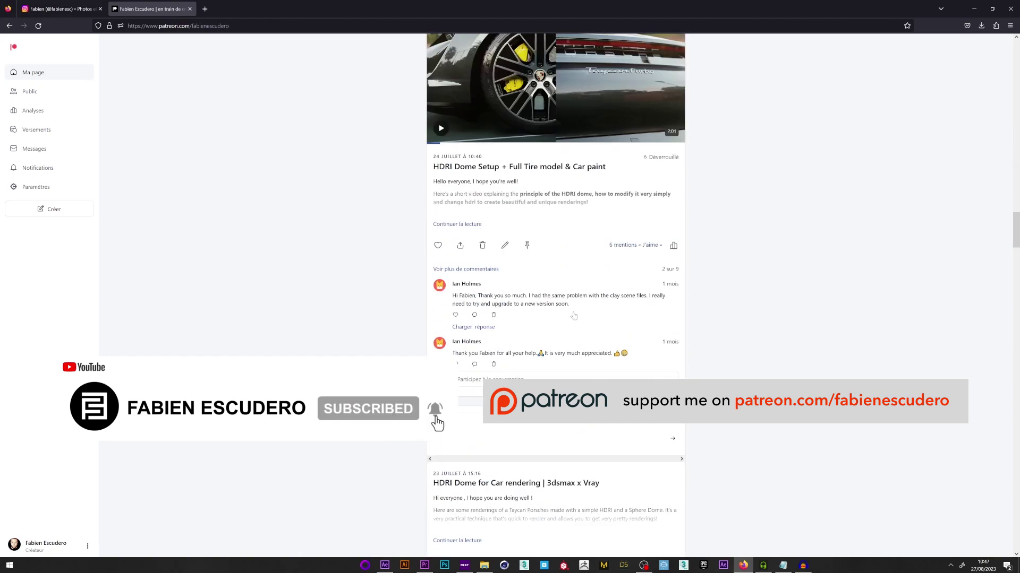
scroll(573, 316, "down", 6)
scroll(661, 282, "up", 10)
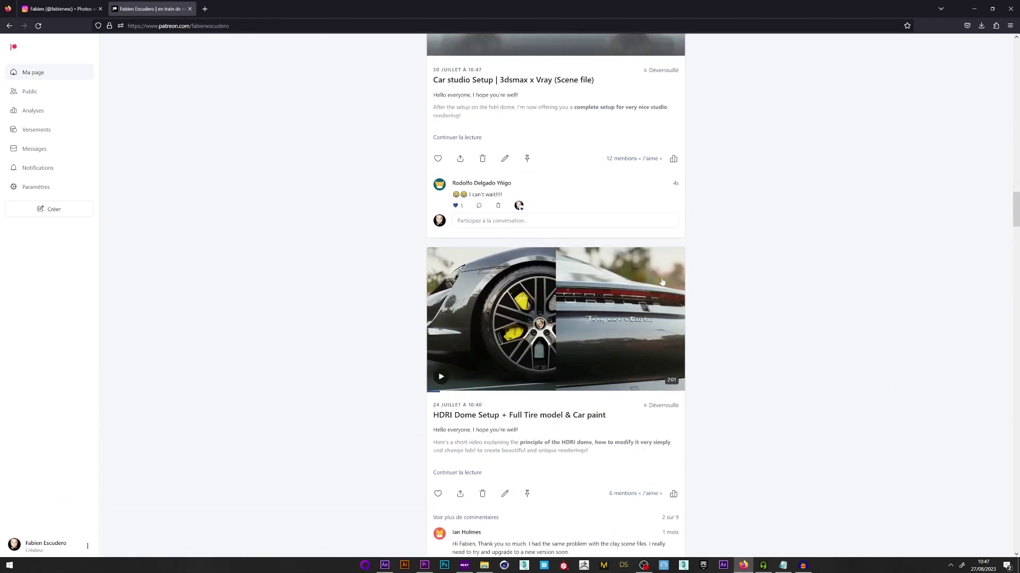
scroll(662, 282, "up", 1)
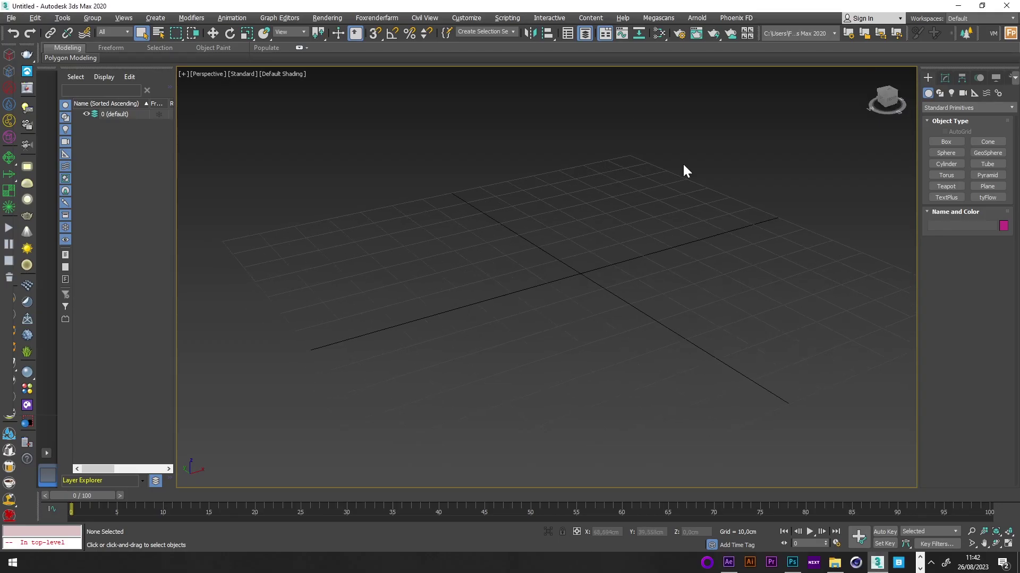
Draw a sphere at the grid centre and show its parameters
middle_click_drag(683, 163, 530, 290)
left_click(945, 153)
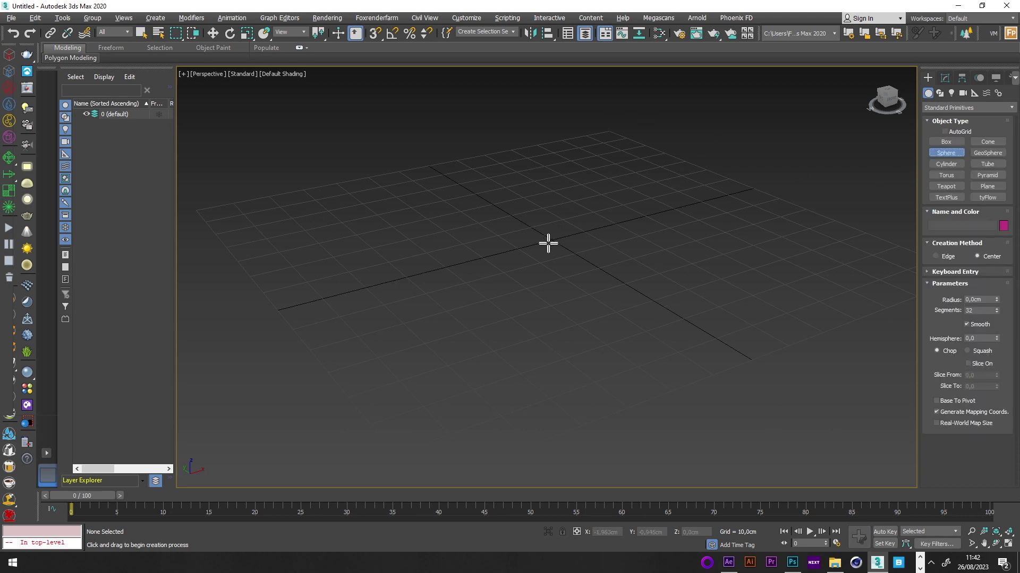
left_click_drag(555, 242, 553, 216)
right_click(565, 227)
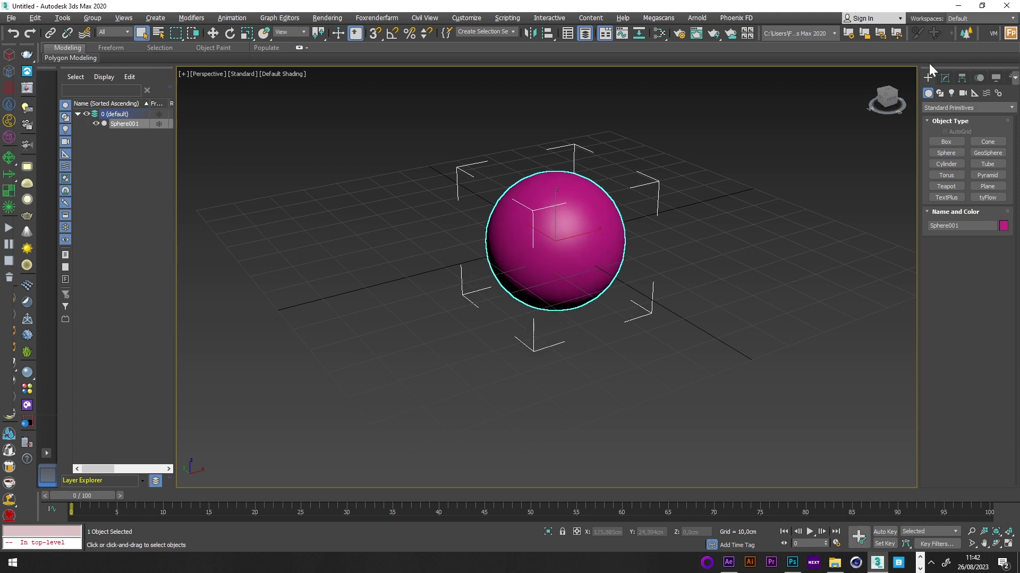
left_click(944, 78)
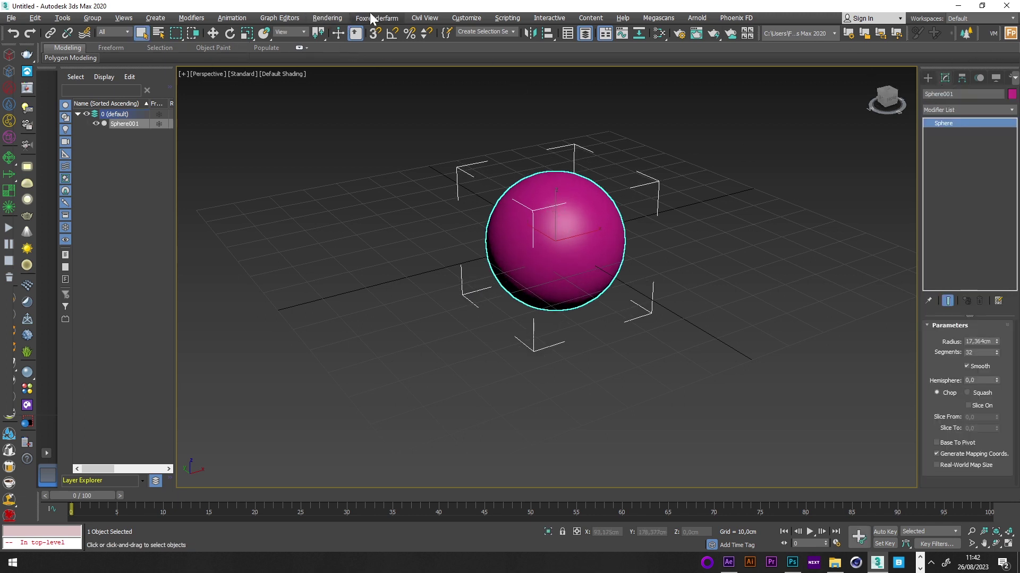
Keep centimetres as the system unit scale in Units Setup
left_click(461, 16)
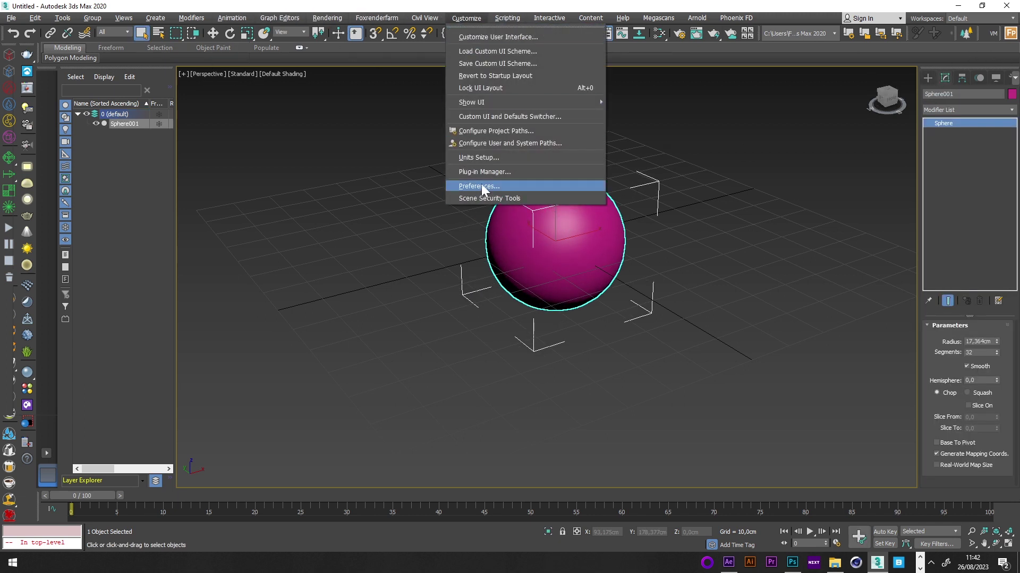
left_click(474, 158)
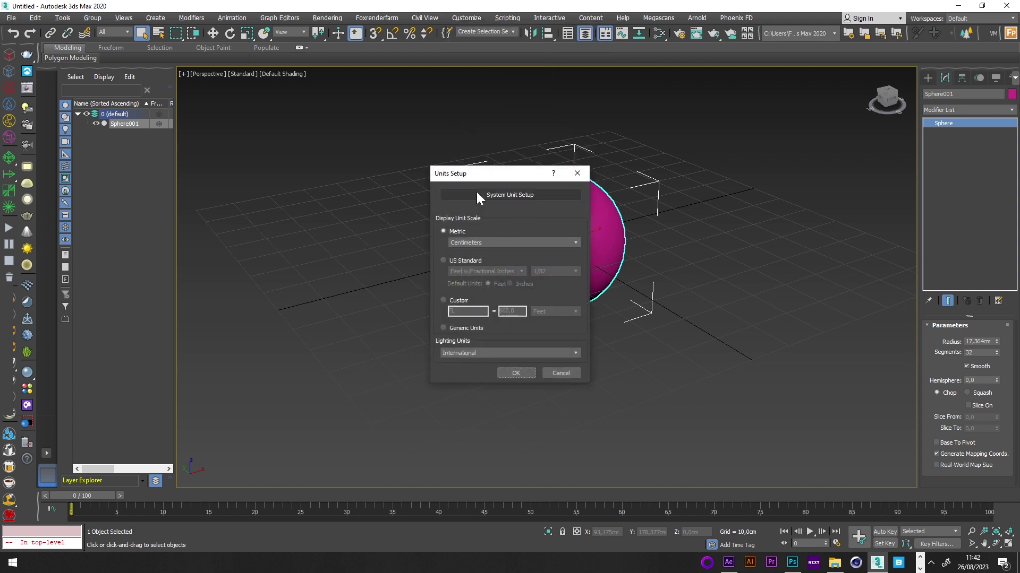
left_click(512, 194)
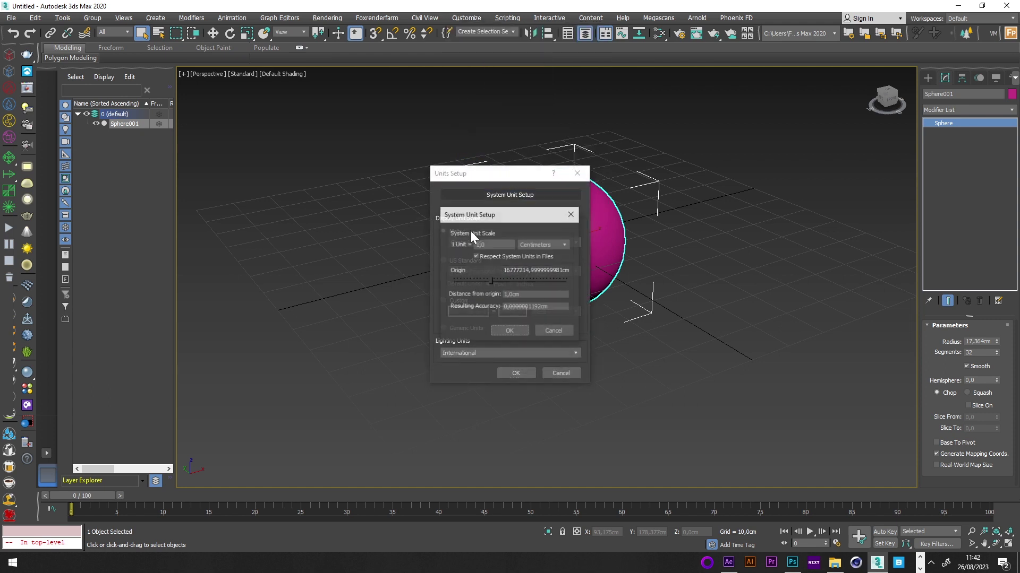
left_click(539, 332)
left_click(564, 373)
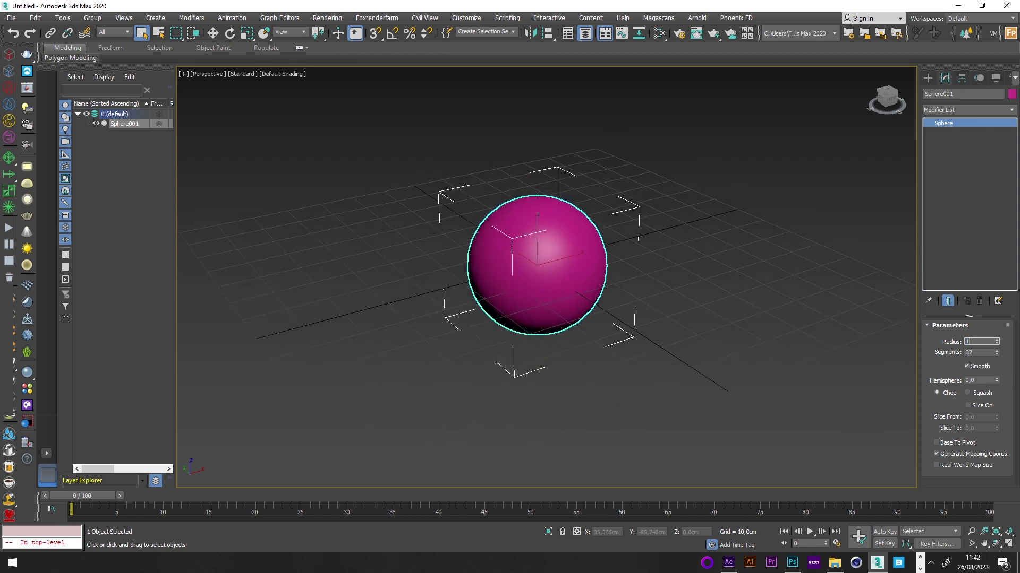
Give the sphere a 10 cm radius and 50 segments, then orbit around it
key("Tab")
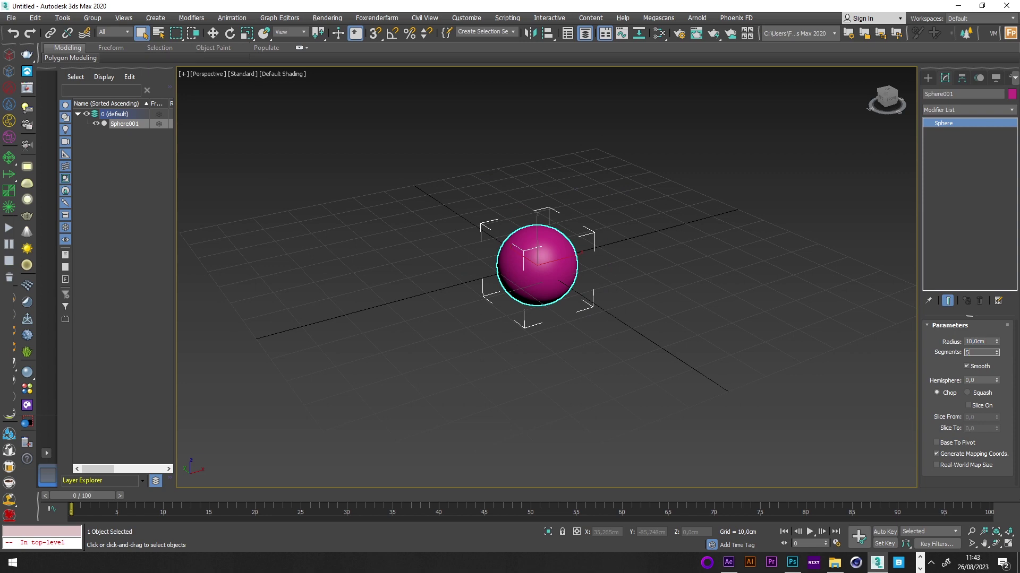
right_click(528, 221)
left_click(533, 231)
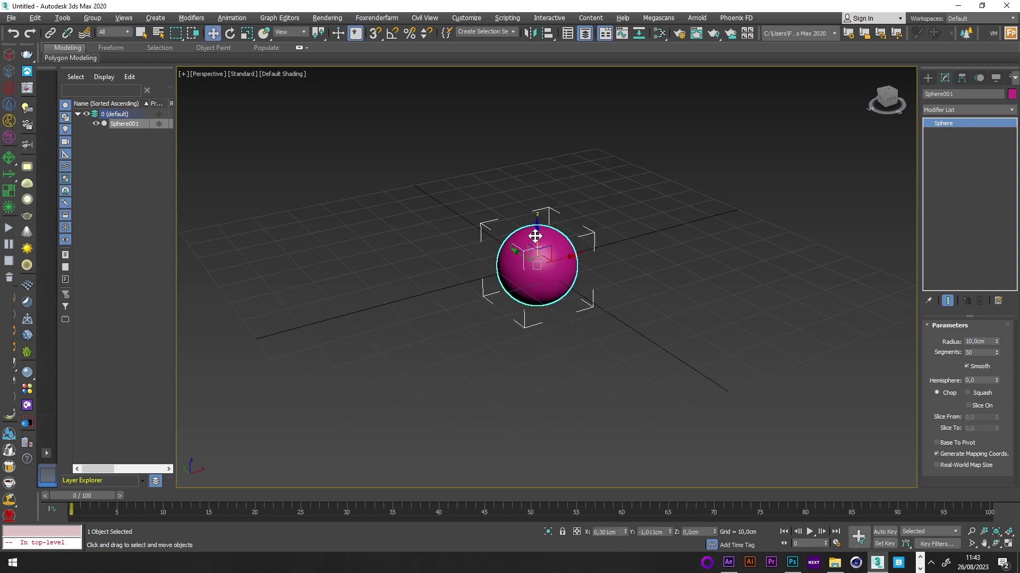
scroll(534, 233, "up", 3)
middle_click_drag(529, 232, 516, 260, "alt")
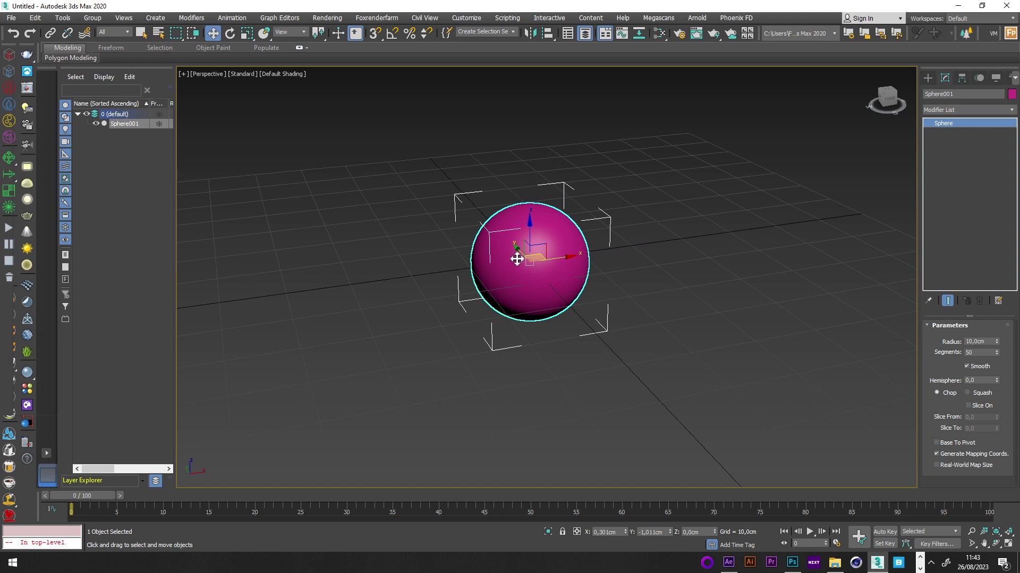
Open the Slate Material Editor and make V-Ray the current renderer
left_click(659, 33)
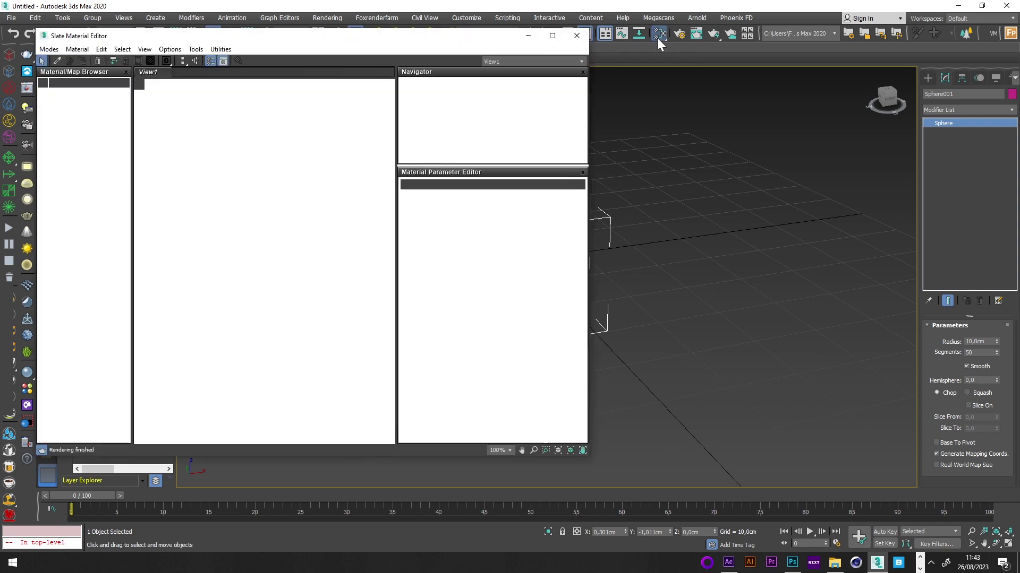
left_click_drag(470, 40, 380, 46)
middle_click_drag(605, 232, 763, 252)
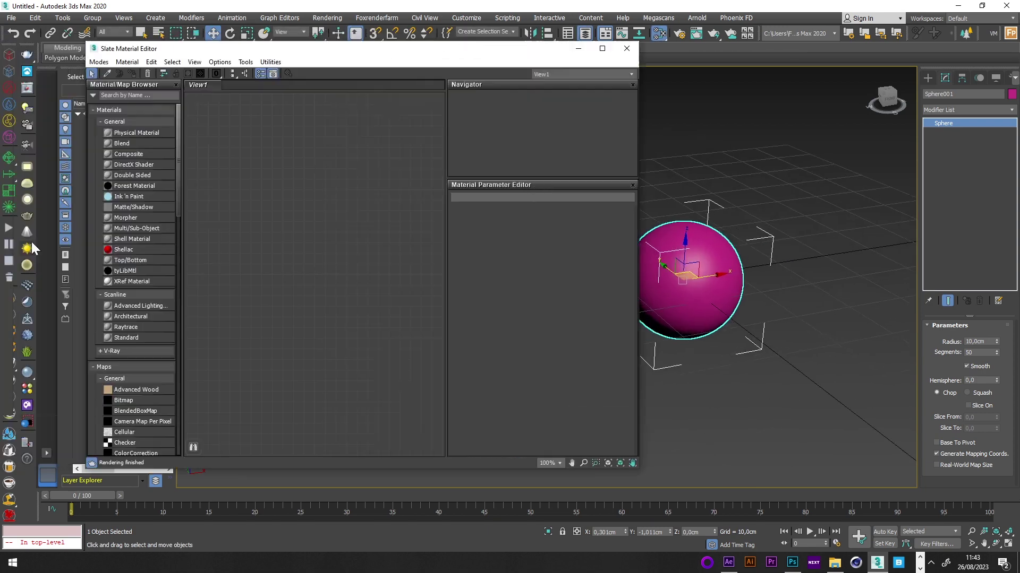
left_click(29, 167)
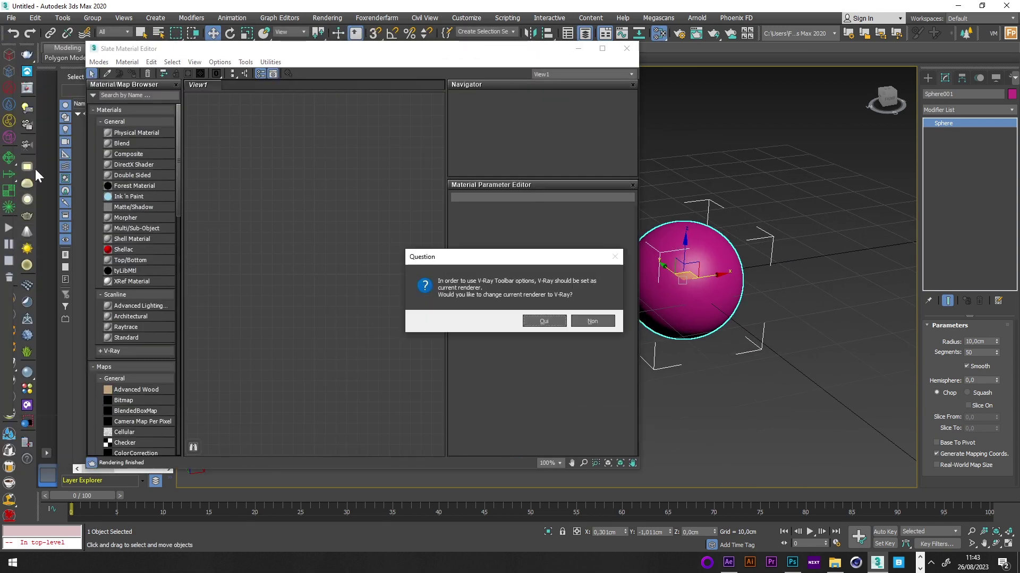
left_click(537, 324)
Add a VRayMtl material node to the Slate editor
right_click(277, 145)
mouse_move(308, 149)
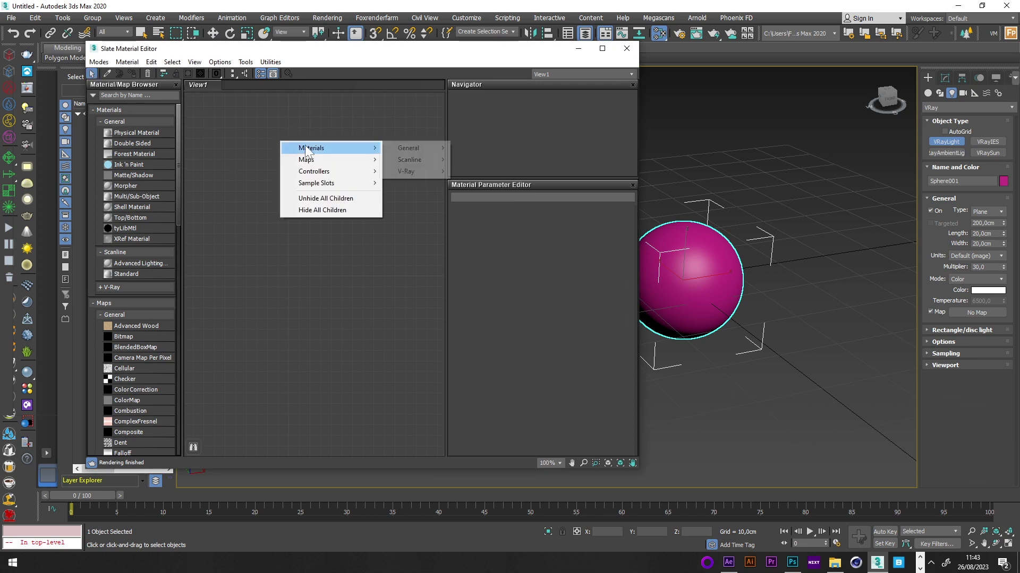
mouse_move(406, 171)
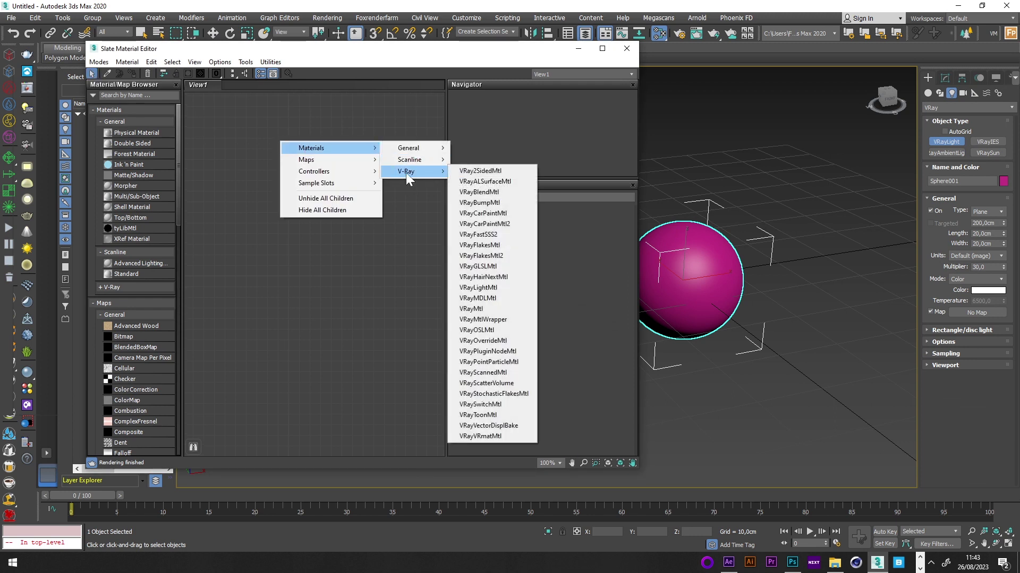
left_click(471, 308)
Connect a Gradient Ramp map to the Diffuse input and set its interpolation to Solid
left_click_drag(365, 190, 258, 207)
mouse_move(259, 206)
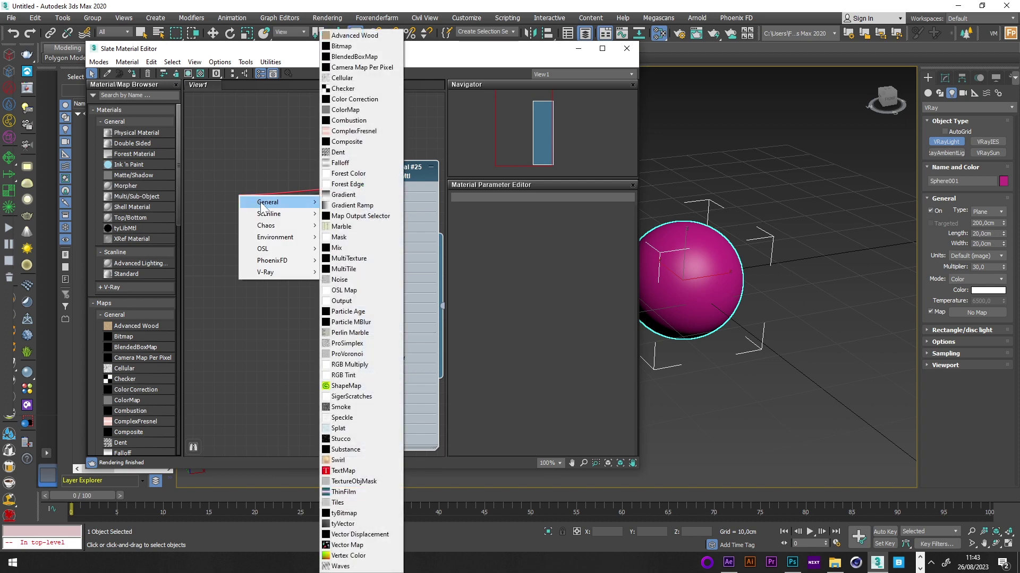
left_click(364, 207)
double_click(244, 201)
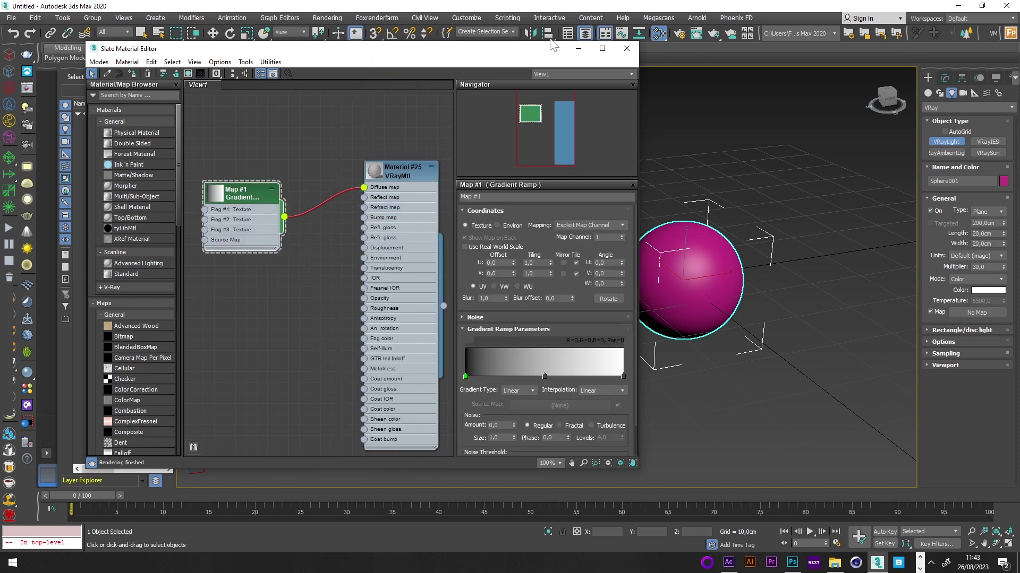
left_click_drag(511, 48, 440, 51)
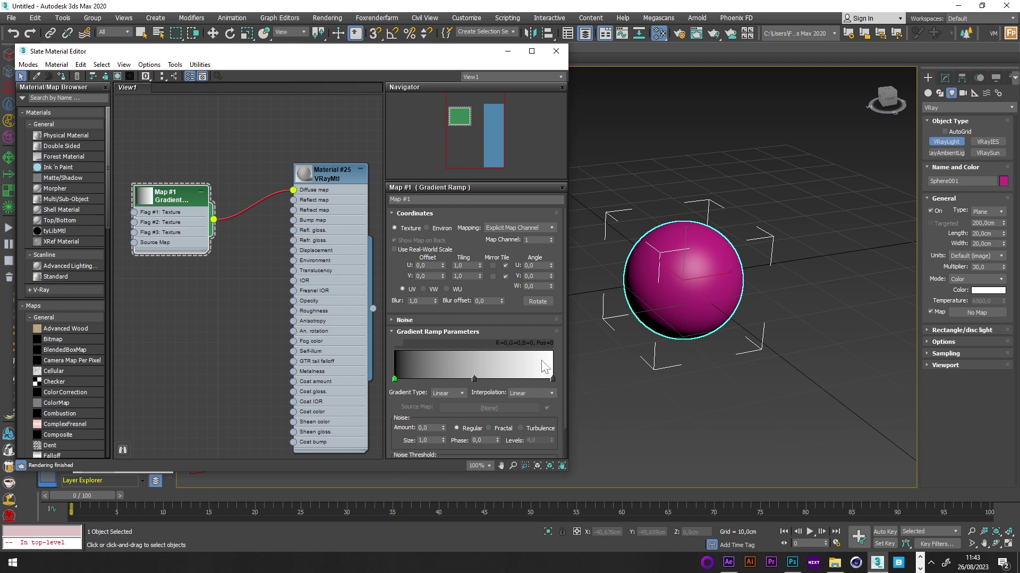
left_click(526, 393)
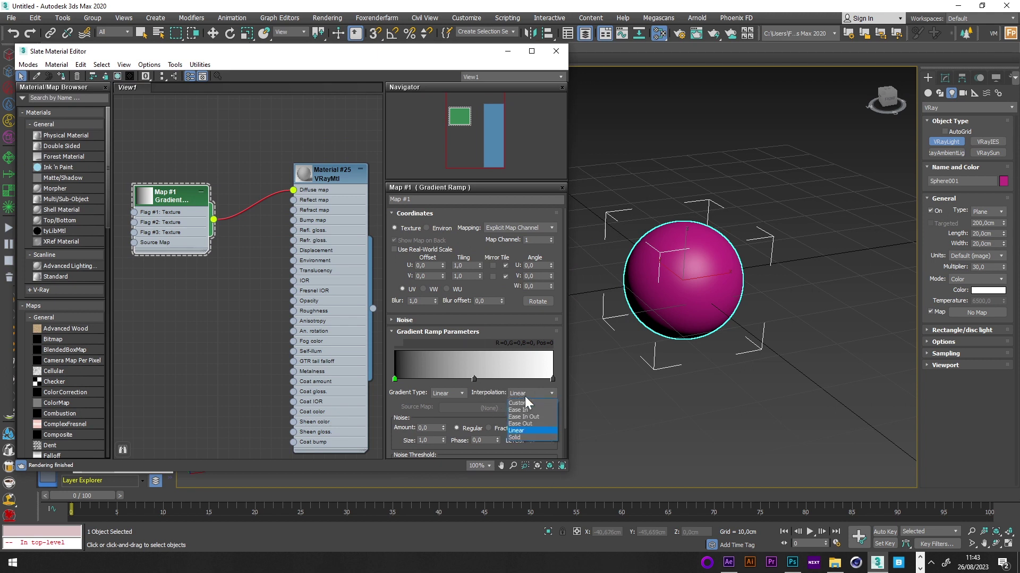
left_click(520, 437)
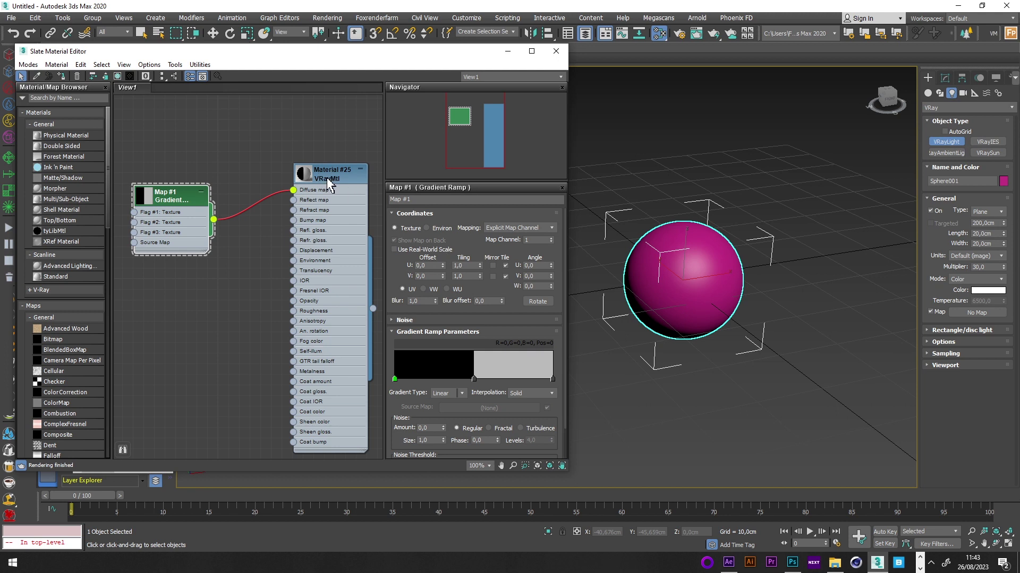
Show Material #25 on the sphere in the viewport and reopen the Gradient Ramp parameters
left_click_drag(335, 183, 324, 185)
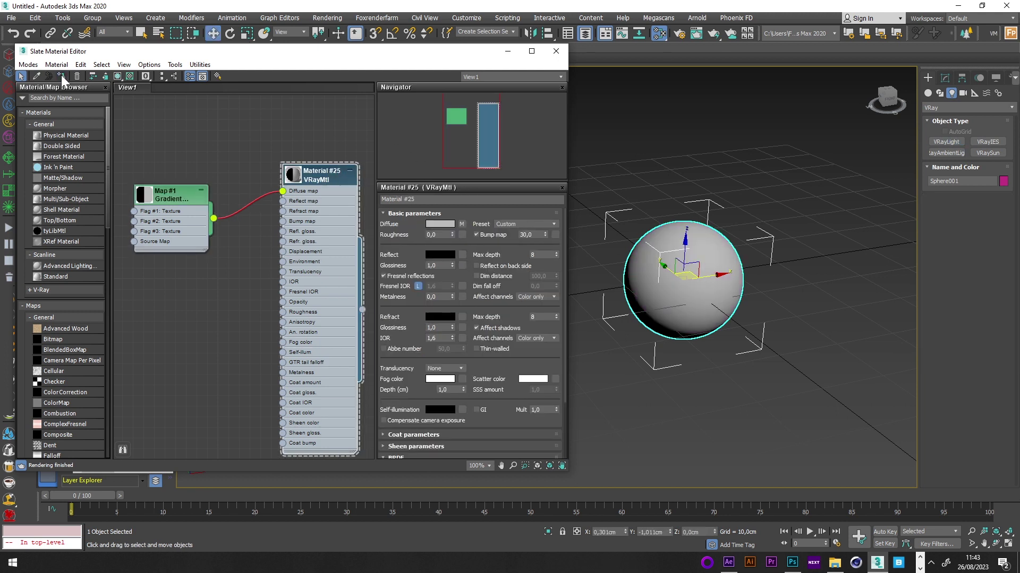
left_click(119, 76)
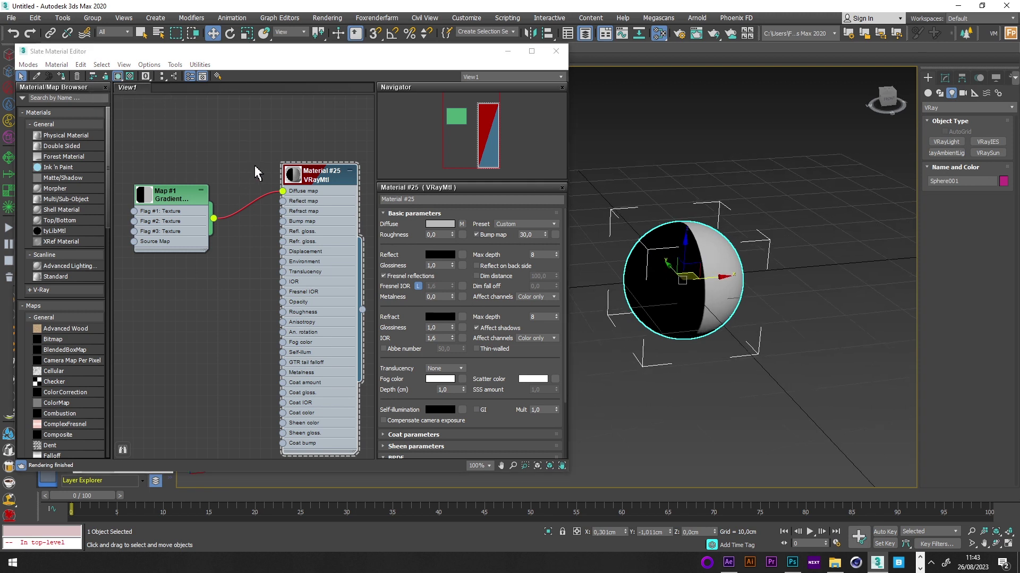
left_click(169, 199)
double_click(169, 200)
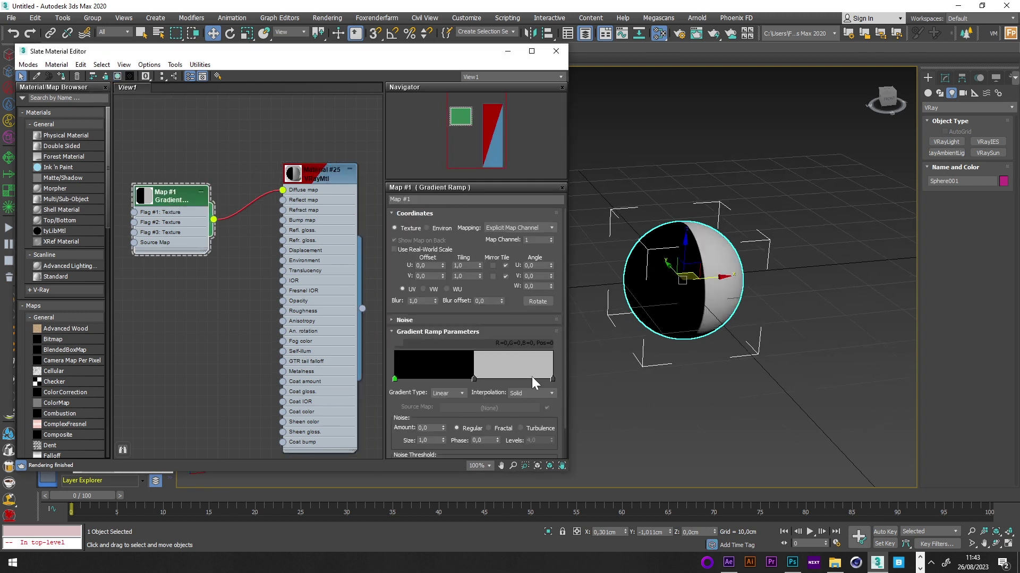
Set the gradient ramp's right-end and middle colours to white (255)
double_click(552, 380)
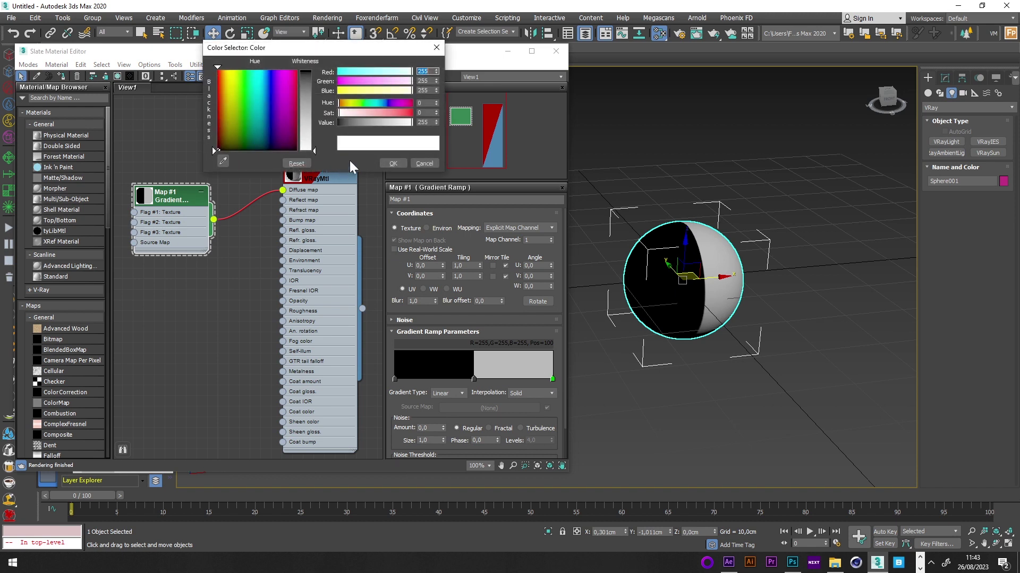
left_click(391, 162)
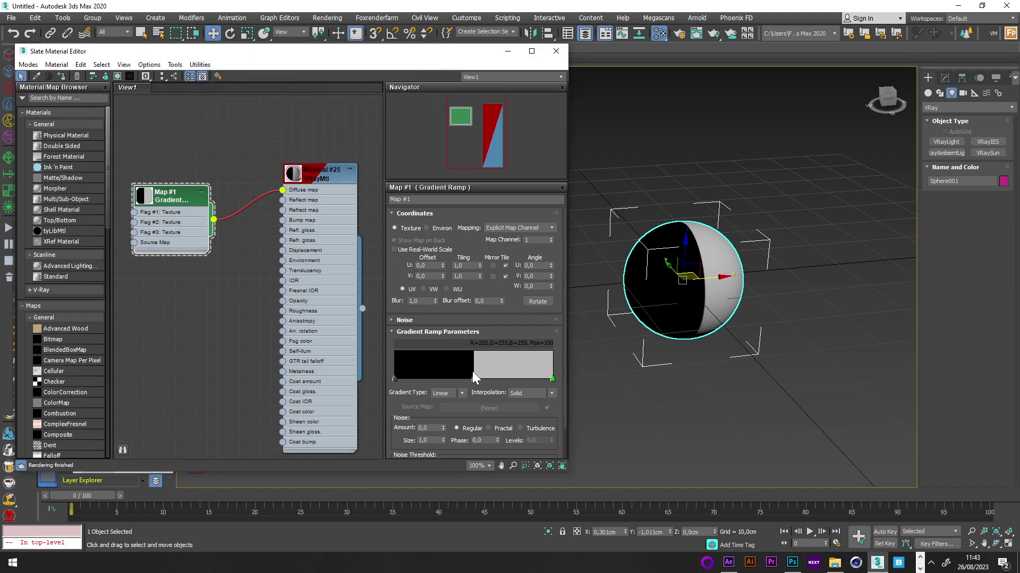
double_click(474, 379)
left_click_drag(301, 113, 305, 150)
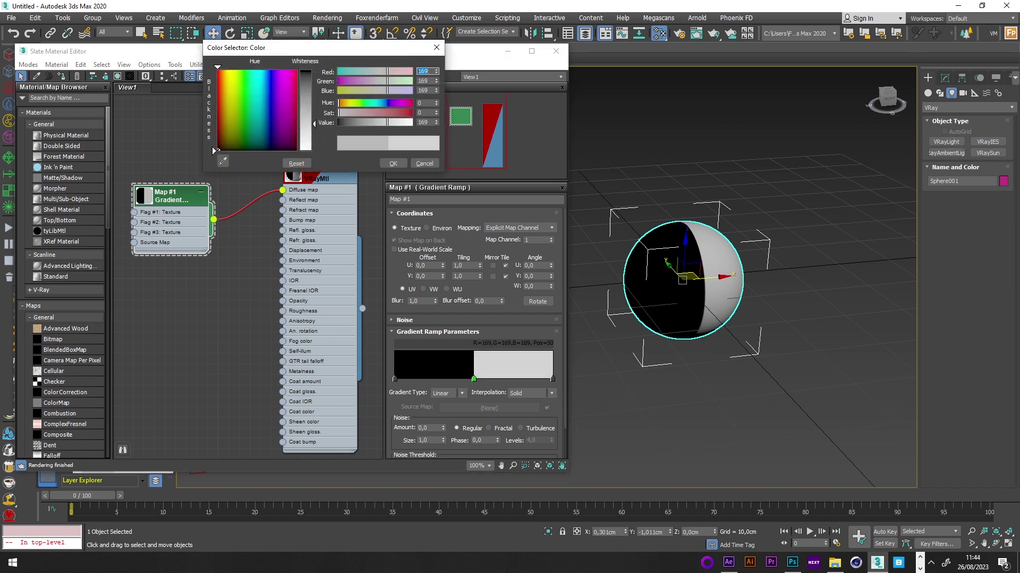
left_click(392, 163)
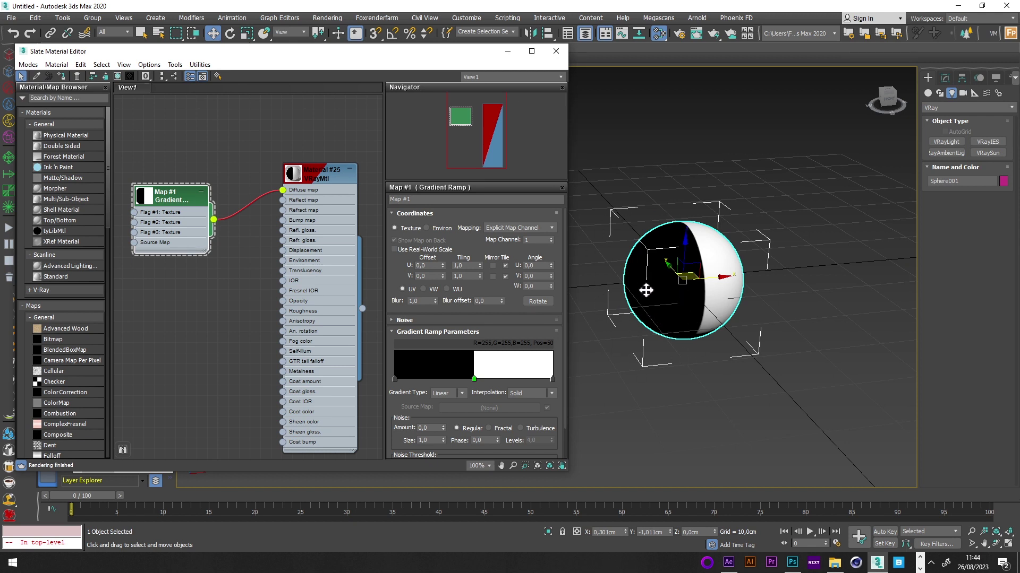
Add a UVW Map modifier to Sphere001 and select its Gizmo
left_click(944, 75)
left_click(943, 109)
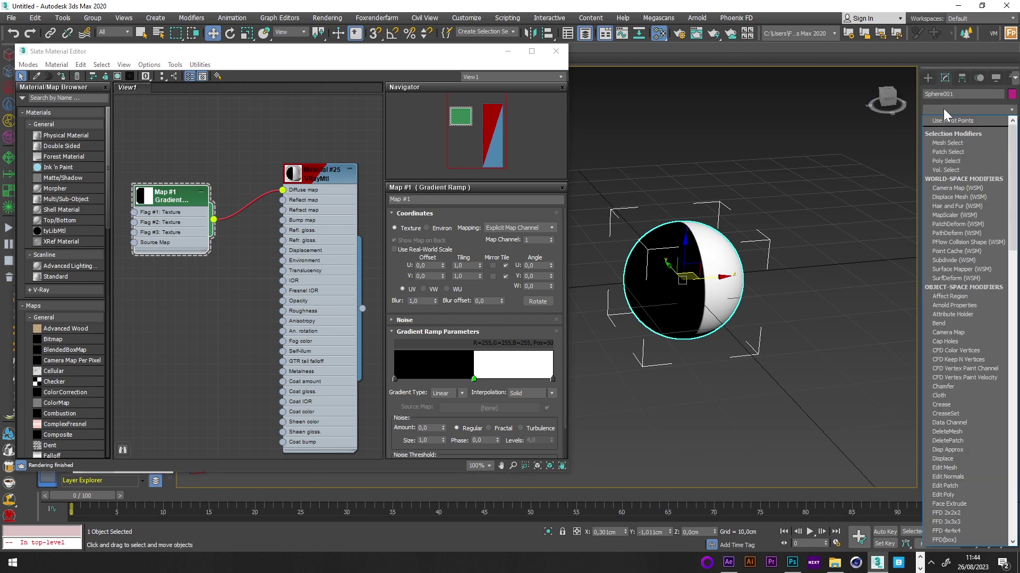
left_click(958, 426)
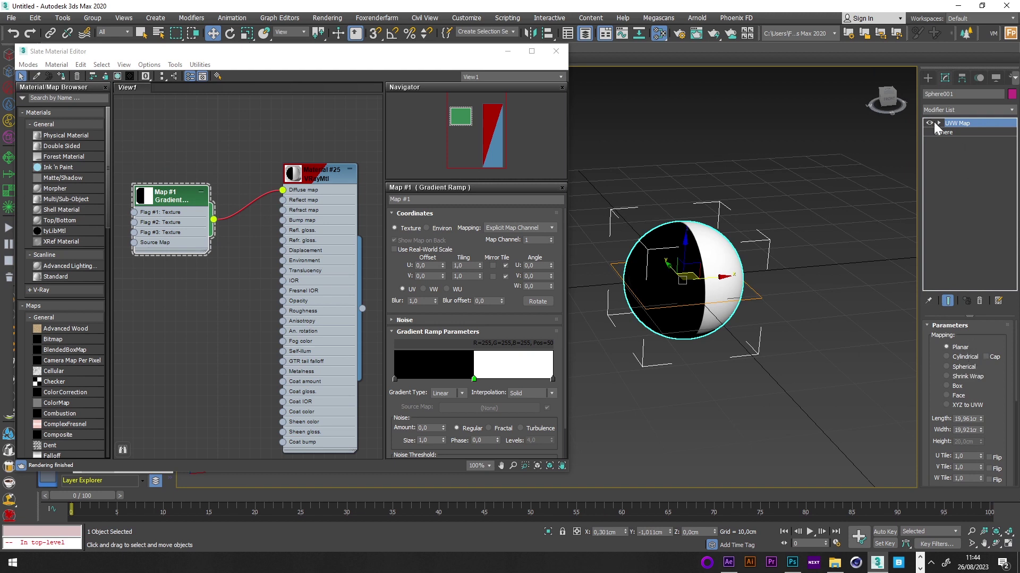
left_click(956, 133)
Scale the planar gizmo up to a large plane and slide it along X until the sphere is black
scroll(753, 276, "down", 2)
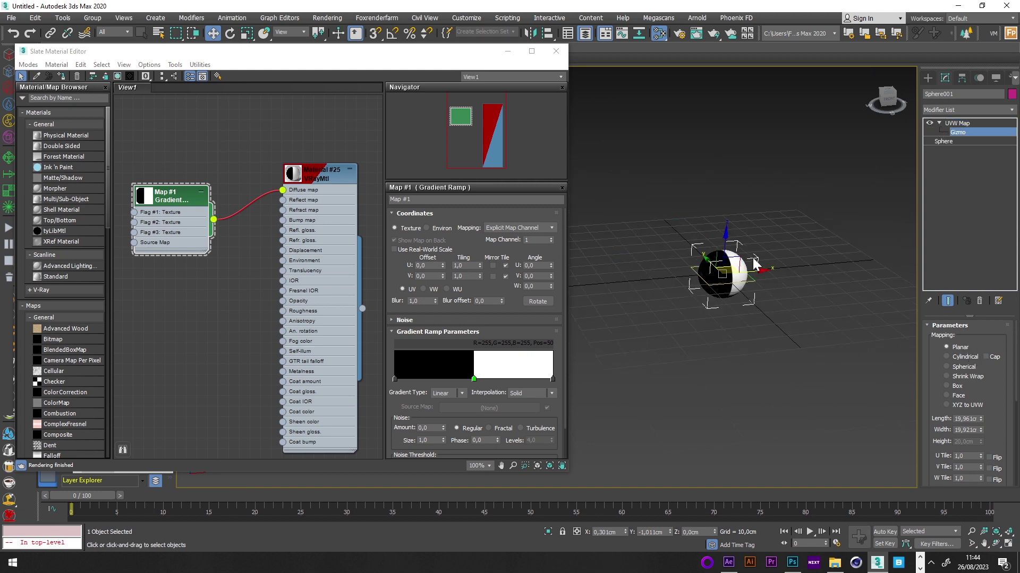
right_click(753, 276)
left_click(781, 300)
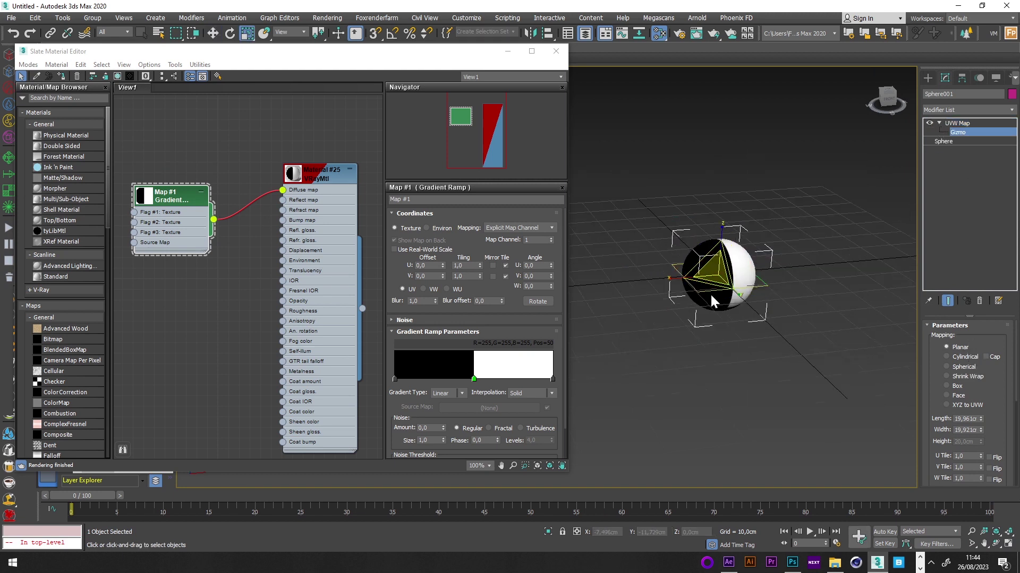
left_click_drag(715, 271, 750, 81)
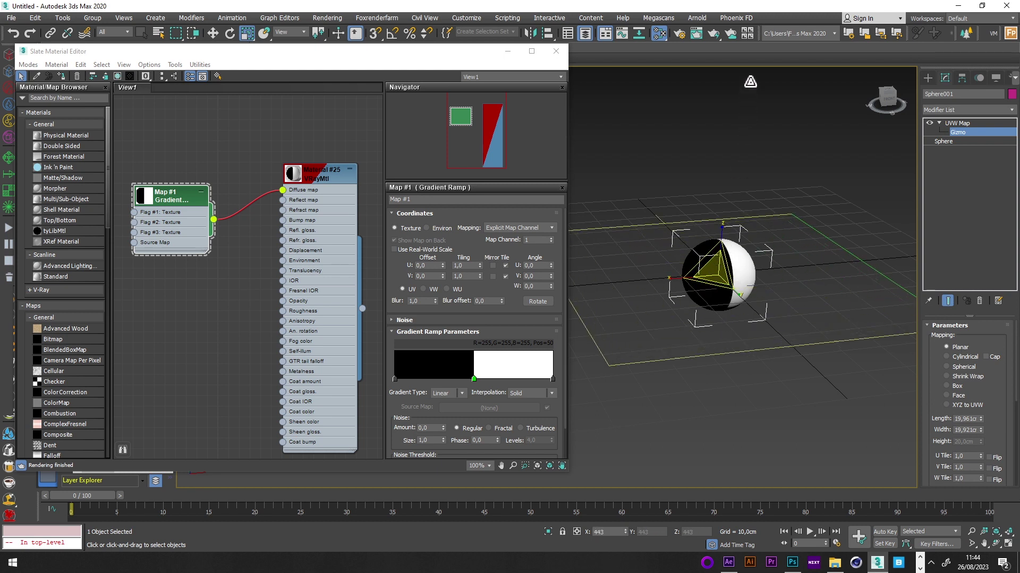
right_click(753, 206)
left_click(768, 212)
scroll(767, 213, "up", 3)
left_click_drag(768, 213, 727, 319)
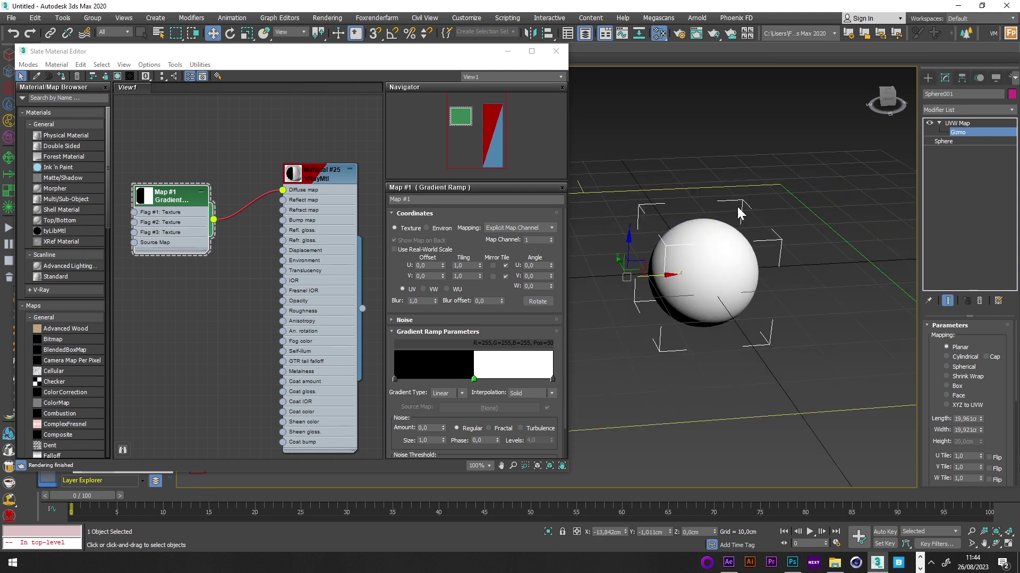
left_click_drag(659, 275, 796, 280)
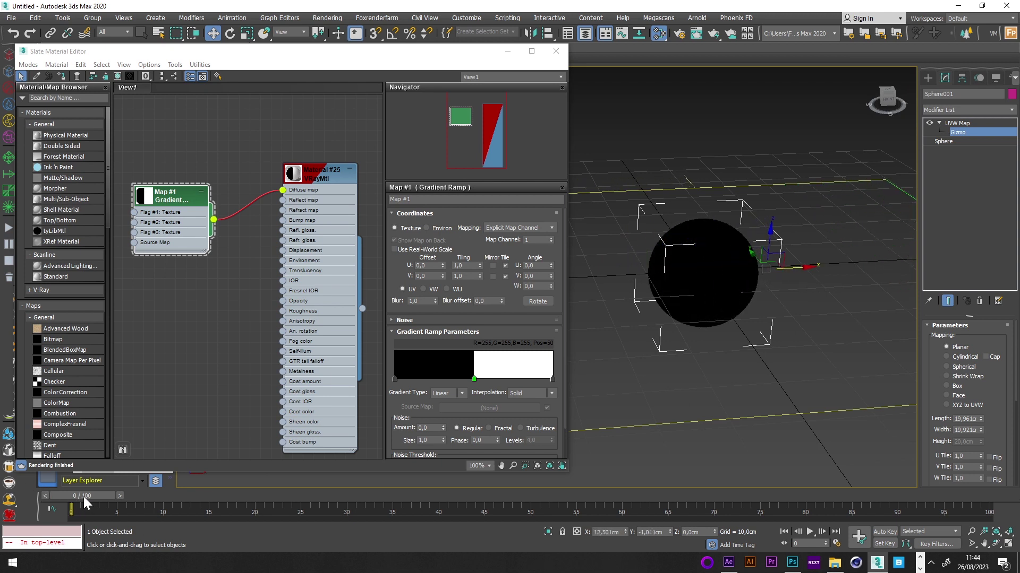
With Auto Key on at frame 50, move the gizmo so the sphere turns white
left_click_drag(110, 495, 287, 496)
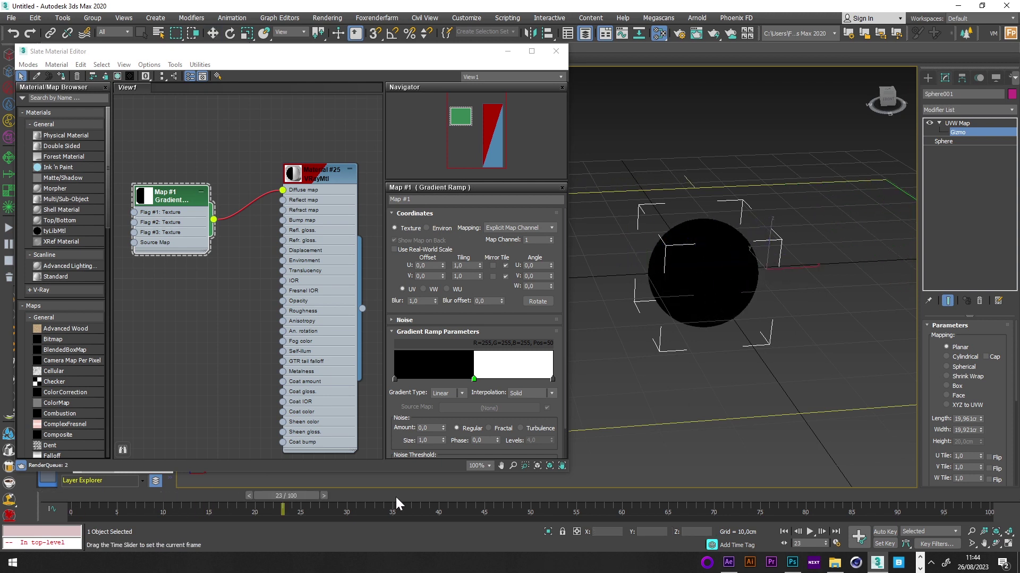
left_click_drag(395, 495, 530, 499)
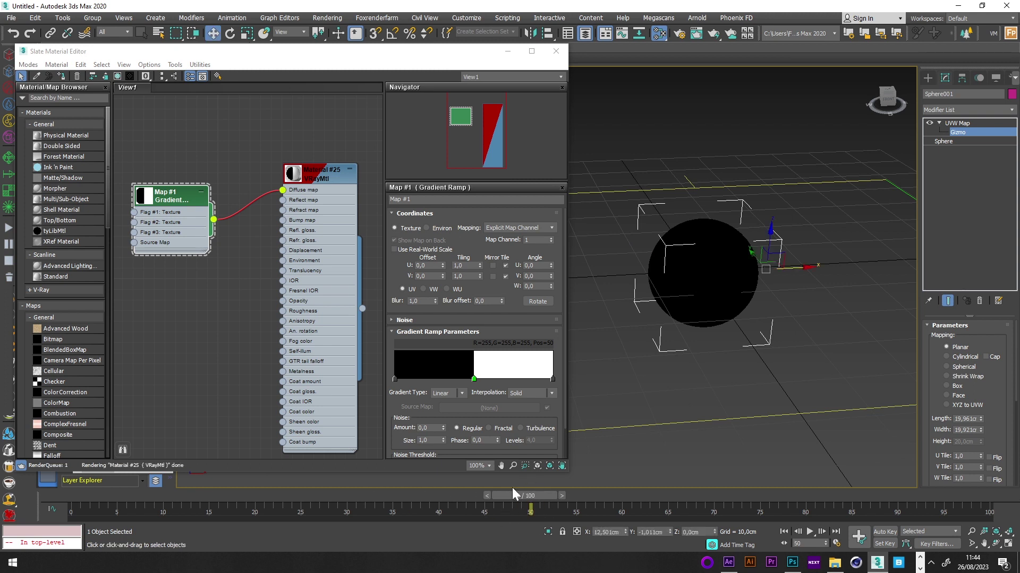
key("n")
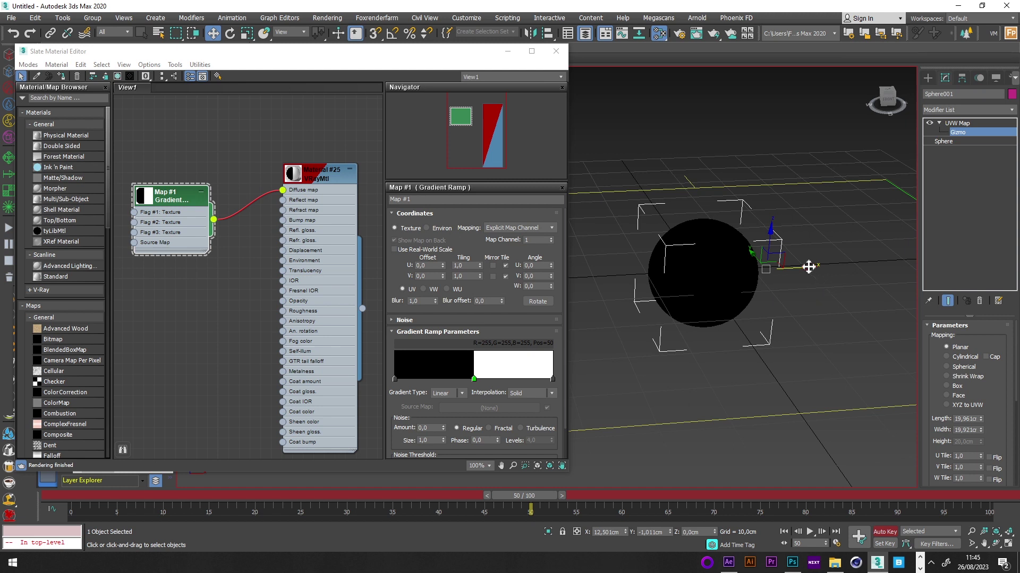
left_click_drag(806, 267, 701, 274)
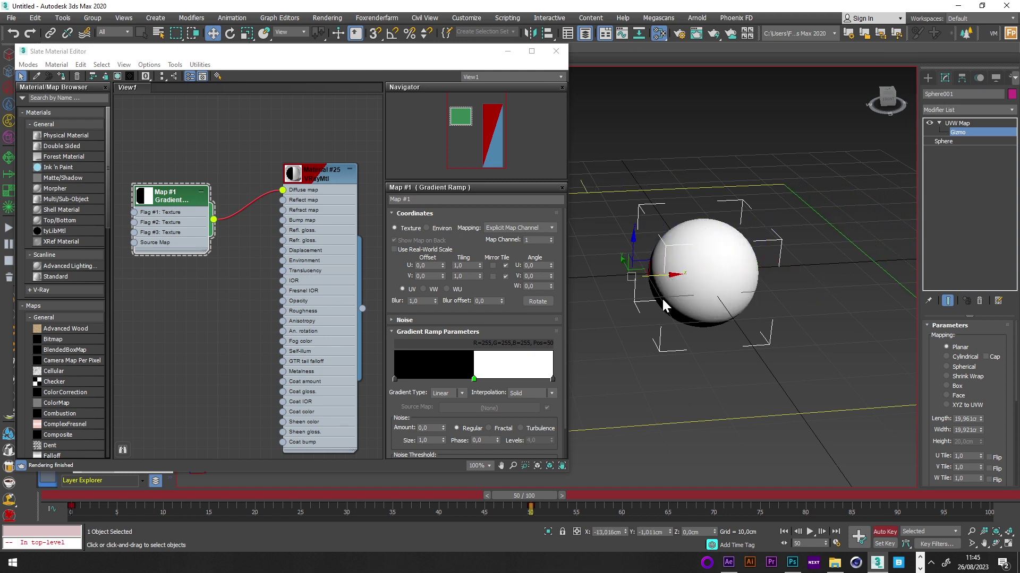
key("slash")
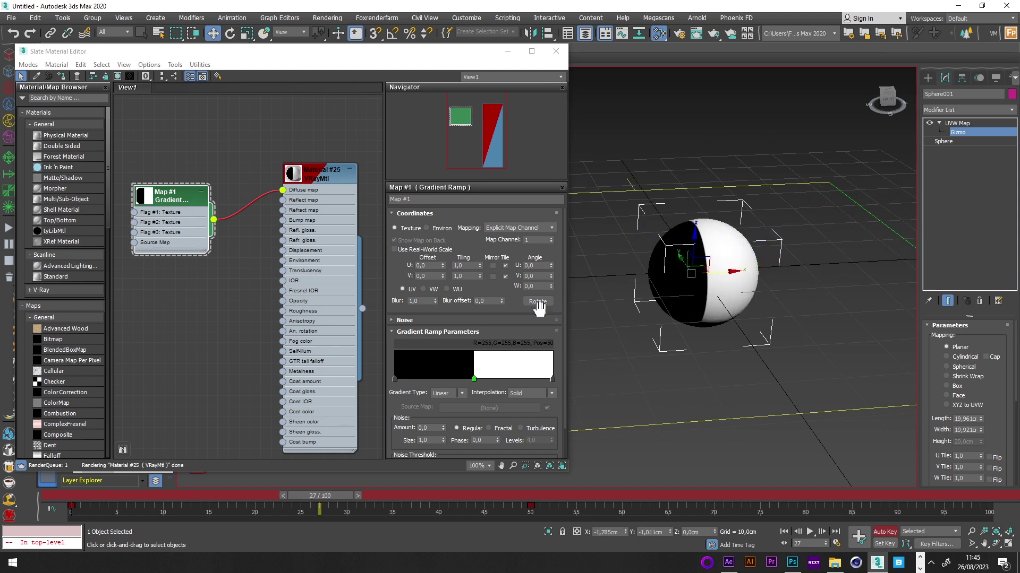
scroll(563, 271, "down", 2)
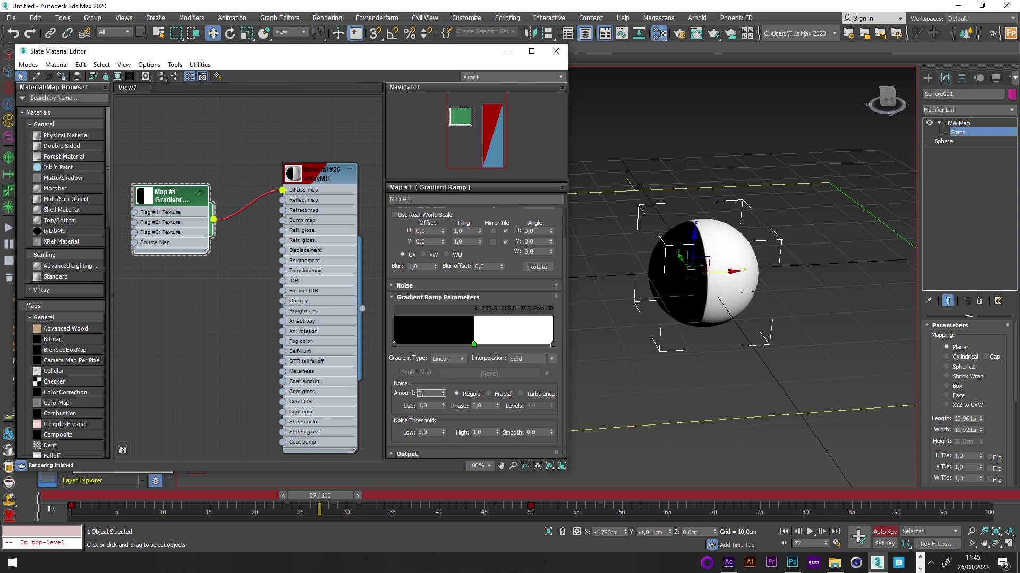
Set gradient noise amount 0,1, key the phase to 5,0 at frame 50, and switch to Fractal
key("Return")
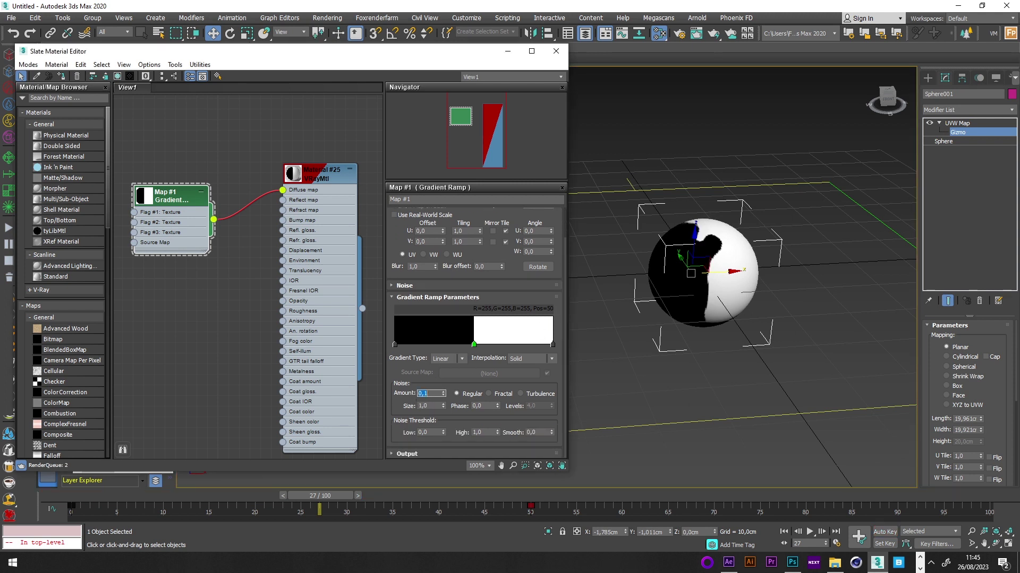
left_click(65, 503)
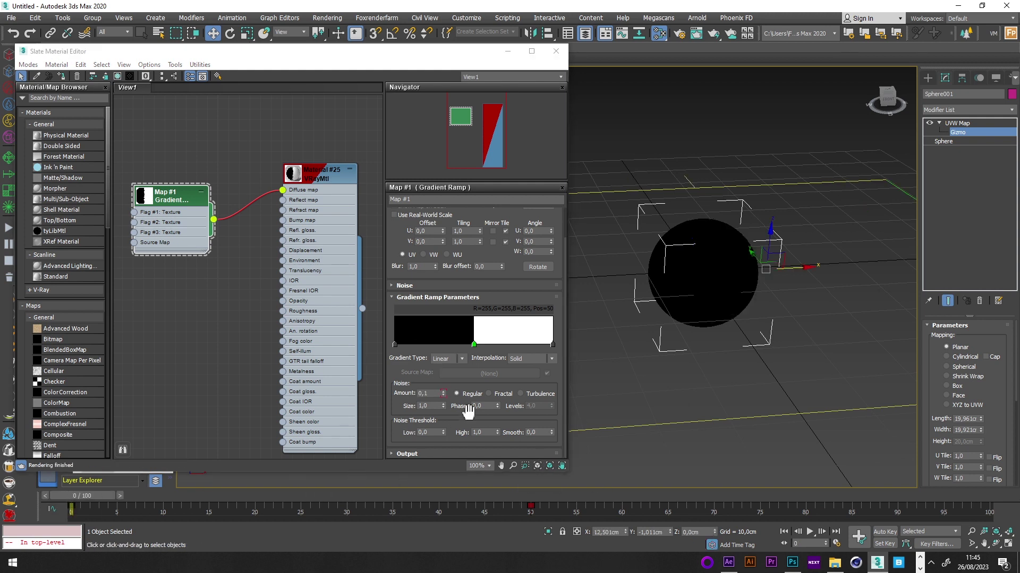
left_click(885, 532)
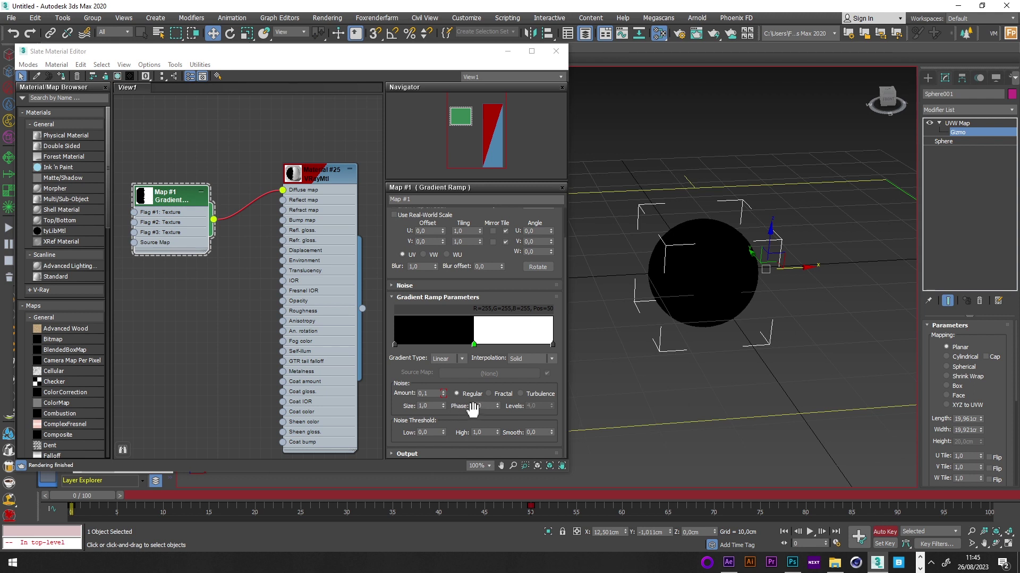
left_click(533, 494)
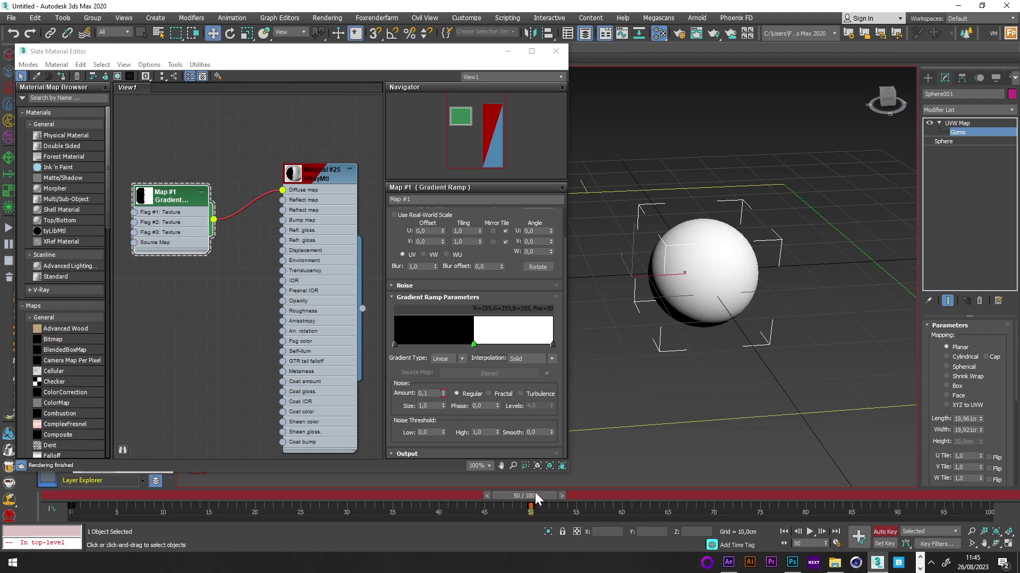
left_click(484, 406)
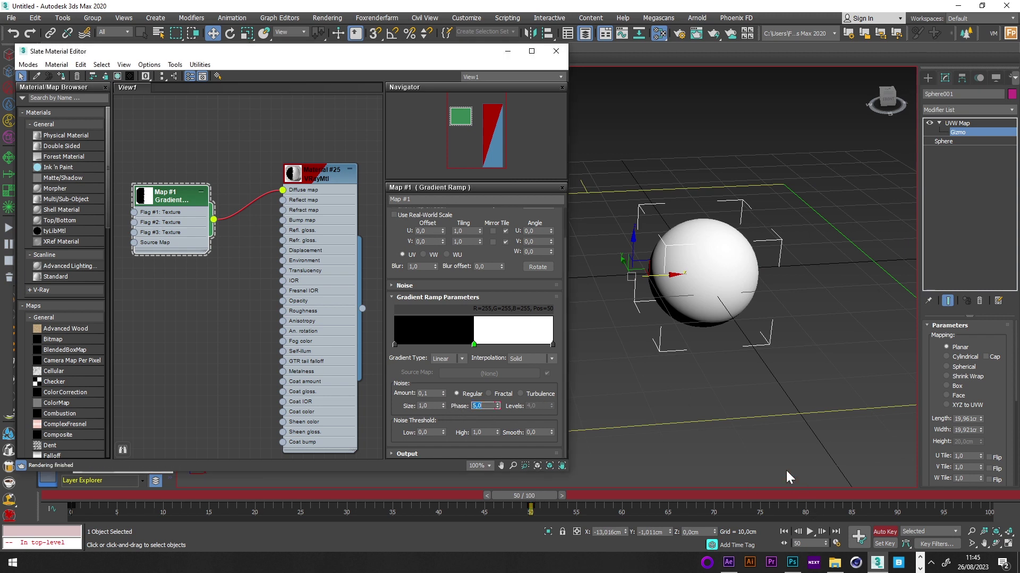
left_click(885, 532)
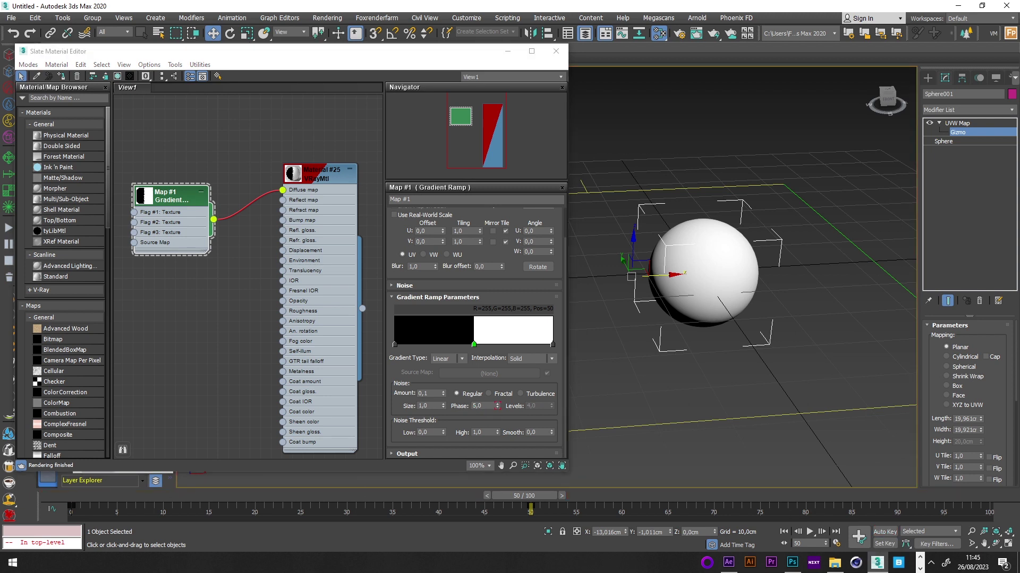
left_click(66, 497)
left_click_drag(167, 502, 547, 464)
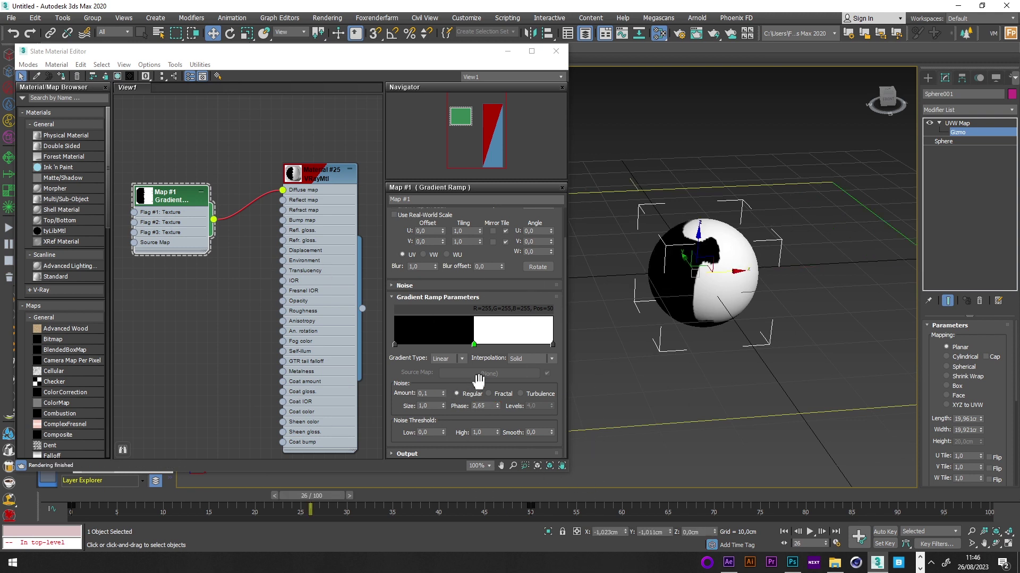
left_click(488, 394)
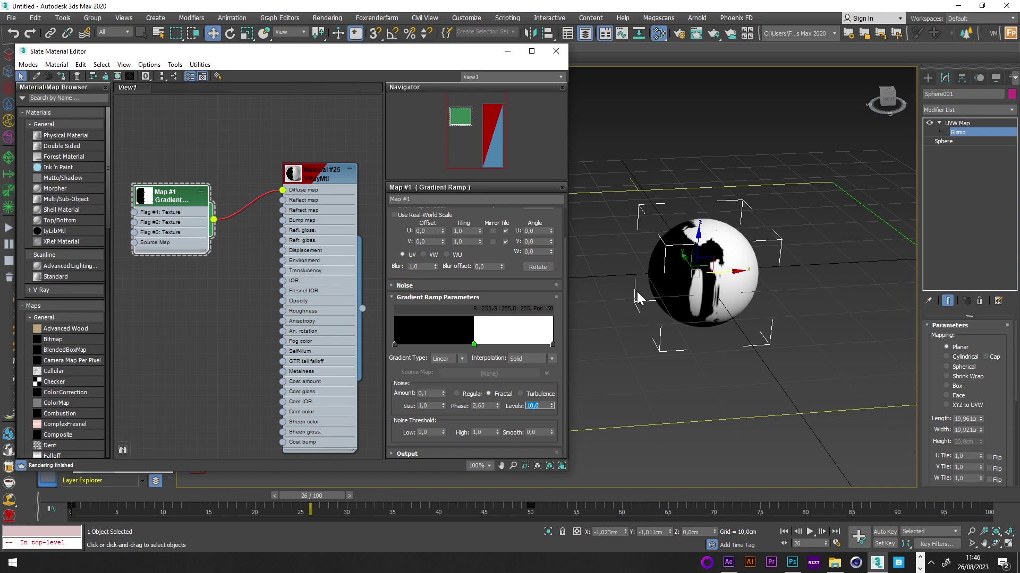
Minimise the Slate Material Editor and select the sphere
left_click(507, 51)
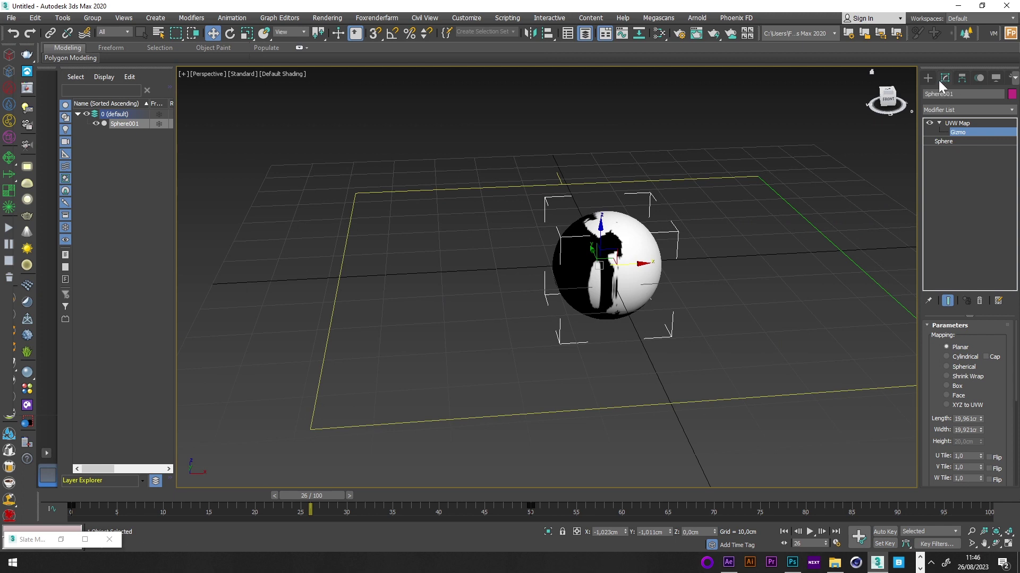
left_click(927, 78)
left_click(685, 239)
left_click(642, 245)
Turn on Display as Box in Sphere001's Object Properties
right_click(628, 239)
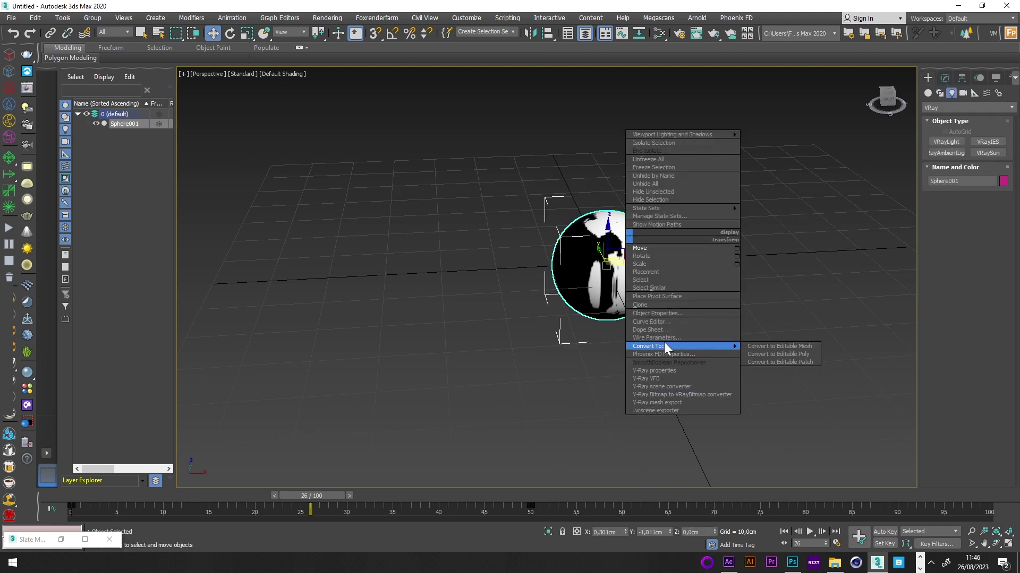
left_click(642, 313)
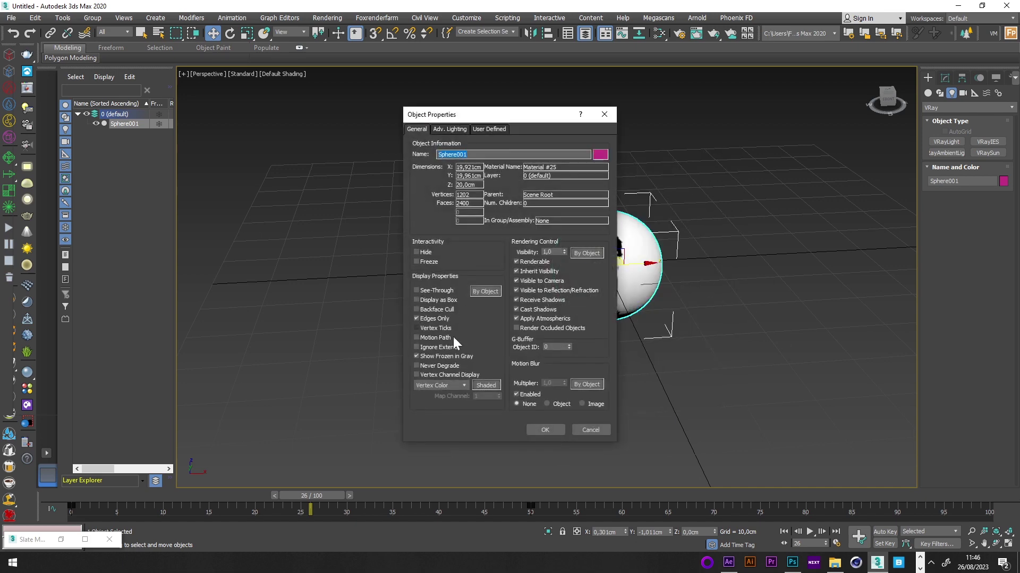
left_click(432, 300)
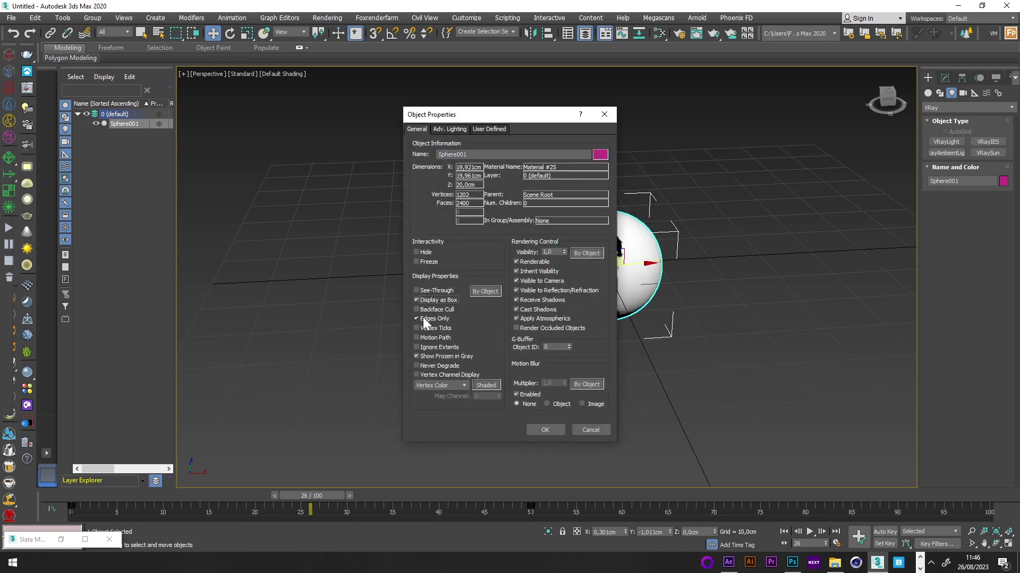
left_click(562, 429)
left_click(601, 325)
middle_click_drag(600, 324, 578, 308)
left_click(558, 263)
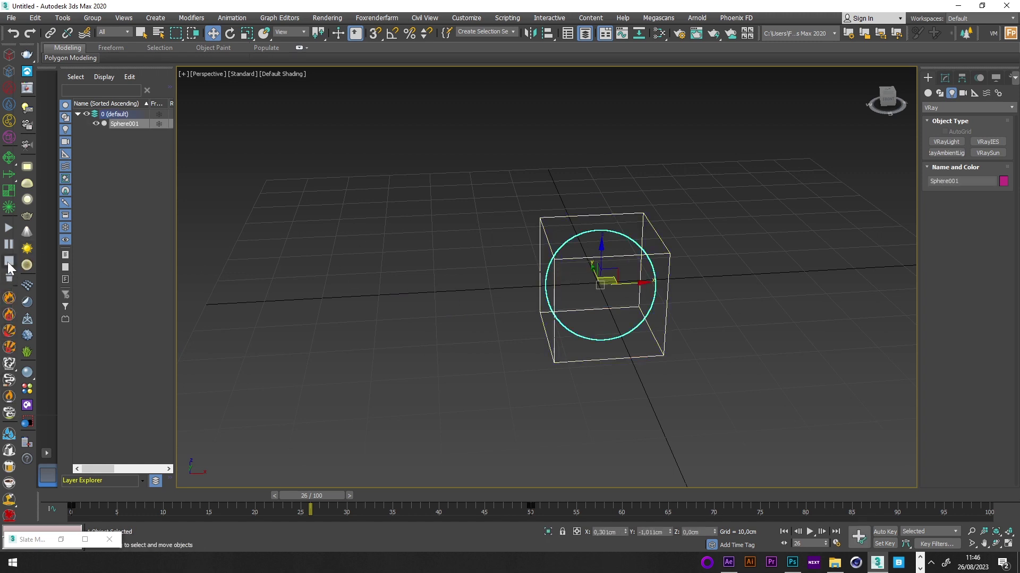
Set up a Phoenix FD fire simulation on the sphere and move the turbulence into the grid box
left_click(9, 300)
scroll(598, 307, "down", 3)
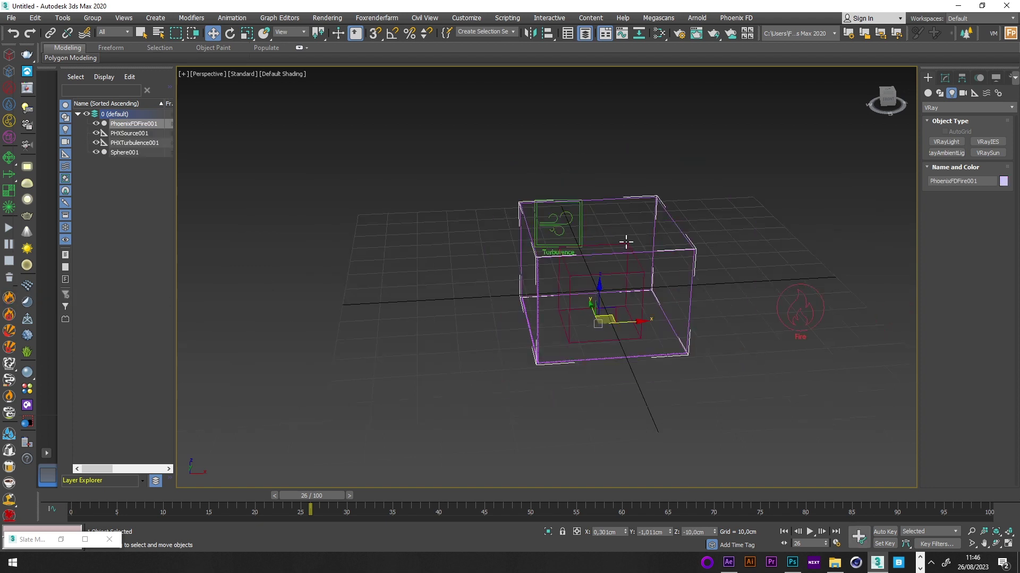
left_click(799, 311)
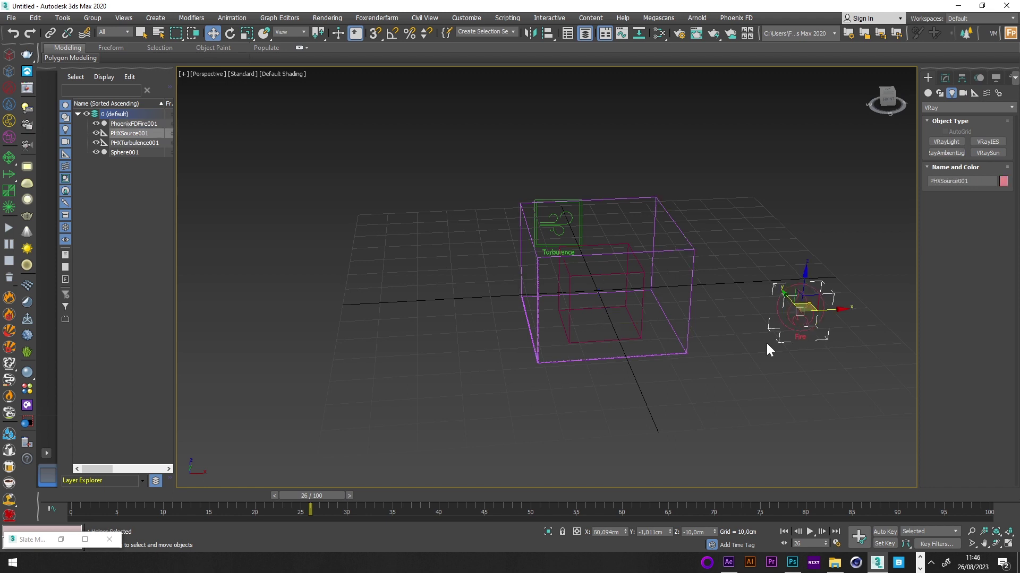
left_click(690, 298)
left_click(559, 213)
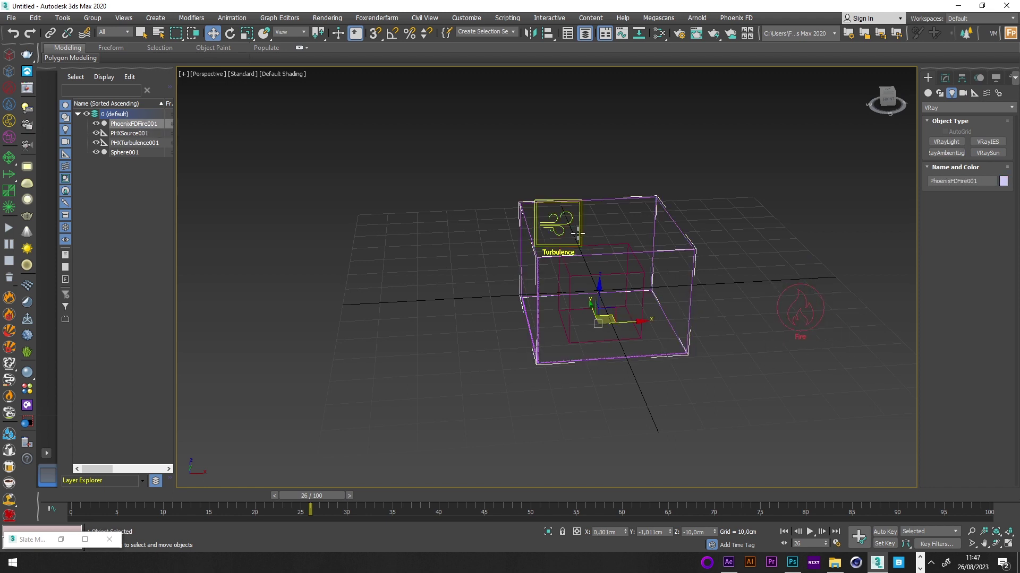
middle_click_drag(563, 270, 546, 243, "alt")
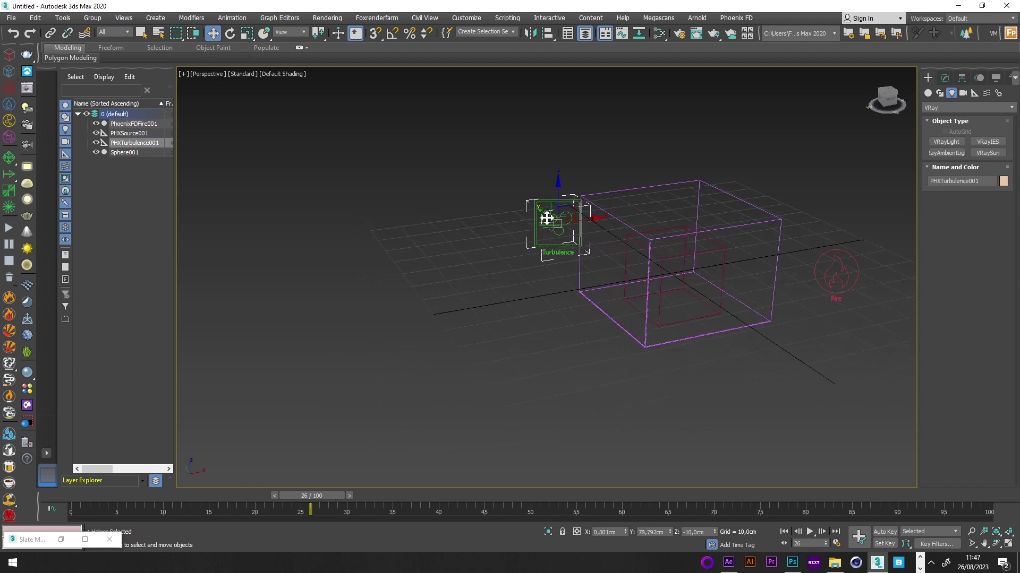
left_click_drag(546, 218, 625, 282)
Give PHXTurbulence001 a size of 100 cm and strength of 50
left_click(944, 78)
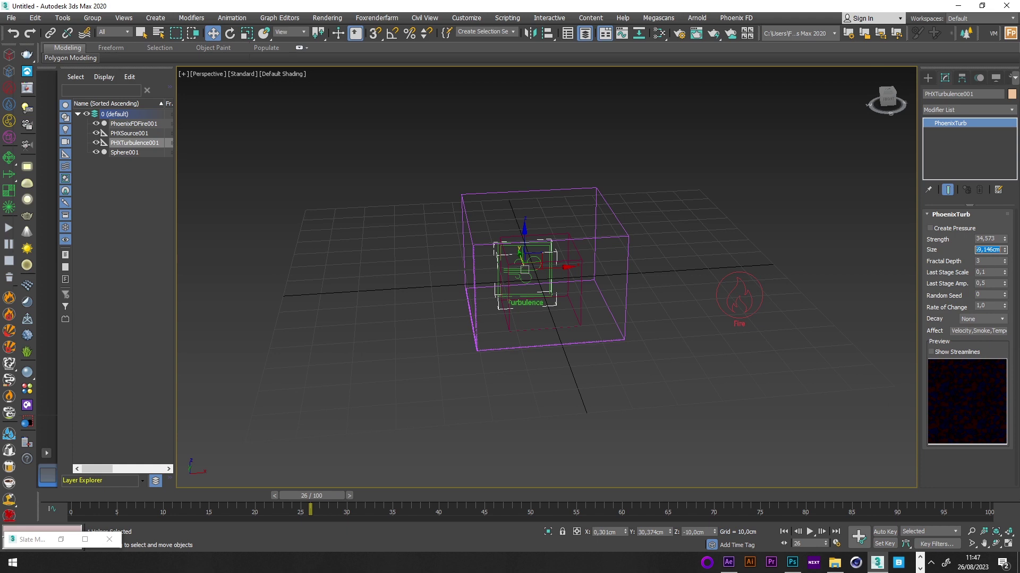
type("100")
key("Return")
left_click(988, 239)
type("50")
key("Return")
Set PHXSource001's outgoing velocity to 5 cm and start the simulation
left_click(736, 318)
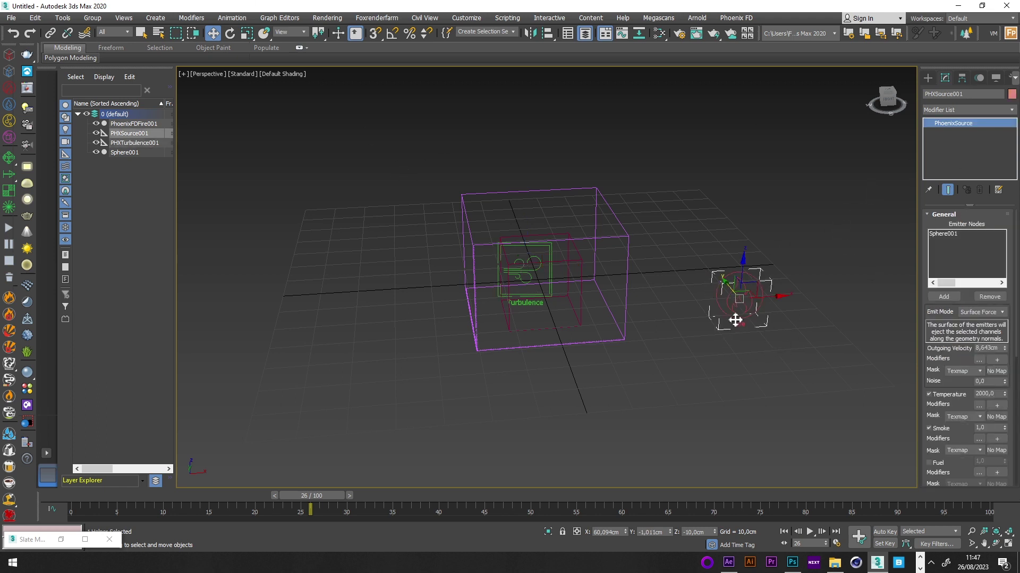
left_click_drag(934, 365, 919, 295)
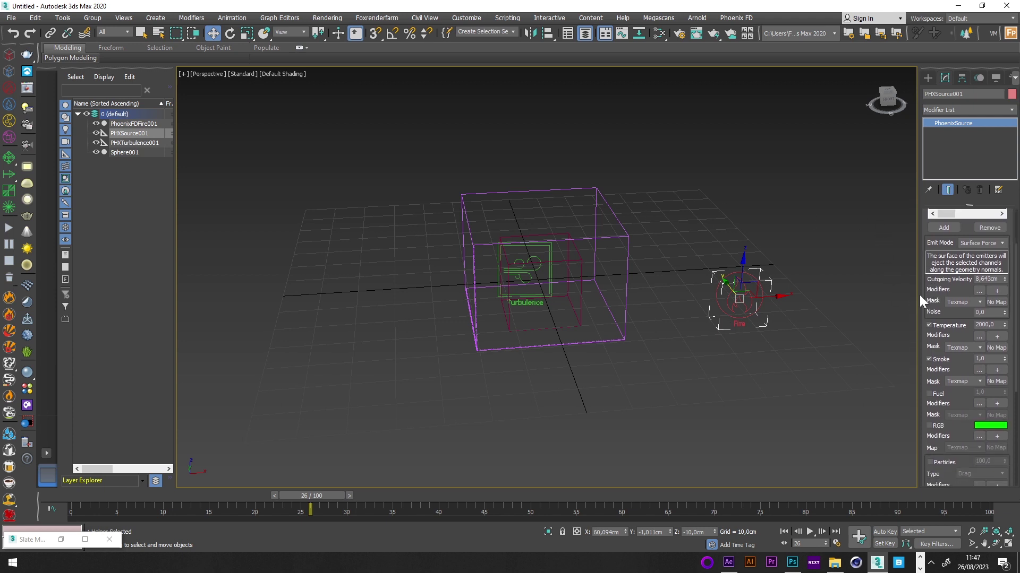
double_click(988, 279)
type("5")
key("Return")
middle_click_drag(613, 325, 632, 333)
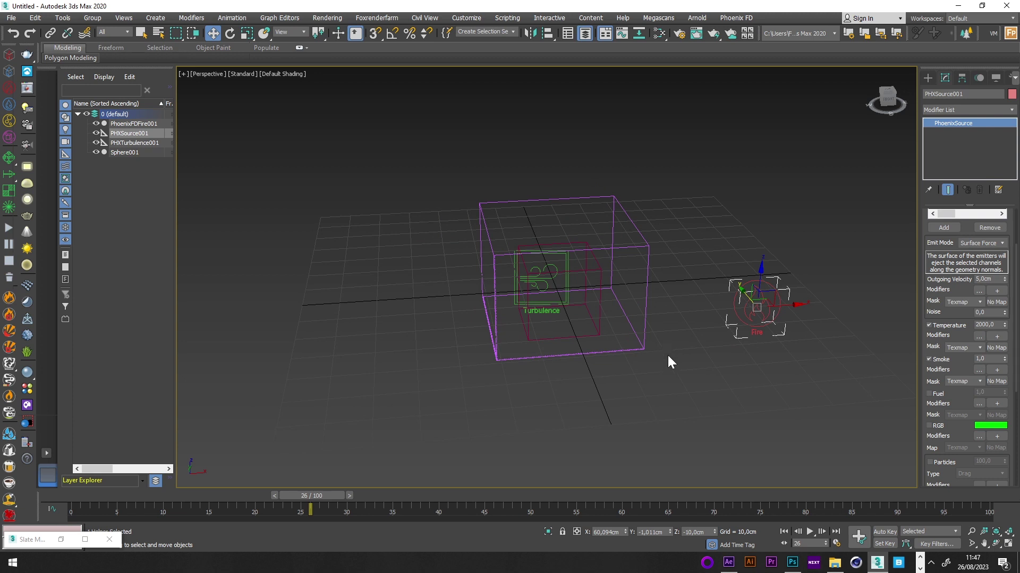
left_click(8, 229)
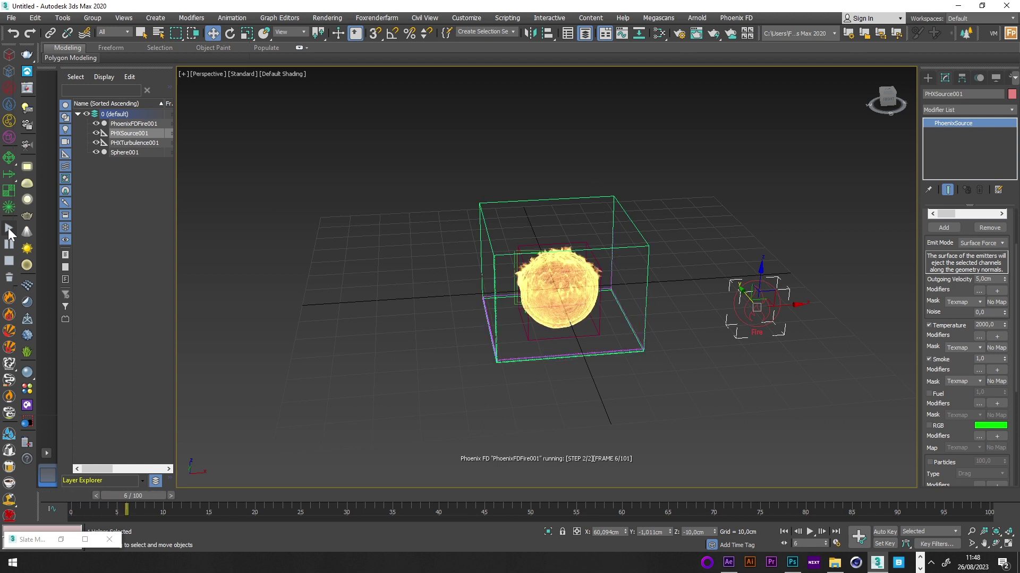
Stop the Phoenix simulation, review the flames at frame 16, and select the PhoenixFDFire001 grid
left_click(9, 260)
left_click(376, 209)
mouse_move(215, 495)
left_mouse_down()
mouse_move(155, 495)
mouse_move(220, 497)
left_mouse_up()
key("w")
left_click(556, 288)
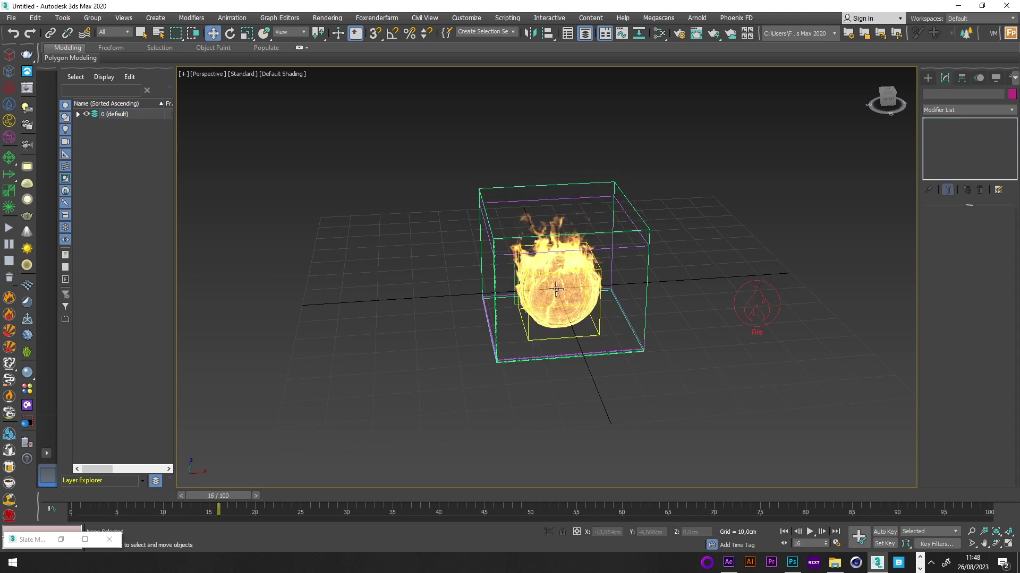
scroll(437, 290, "up", 3)
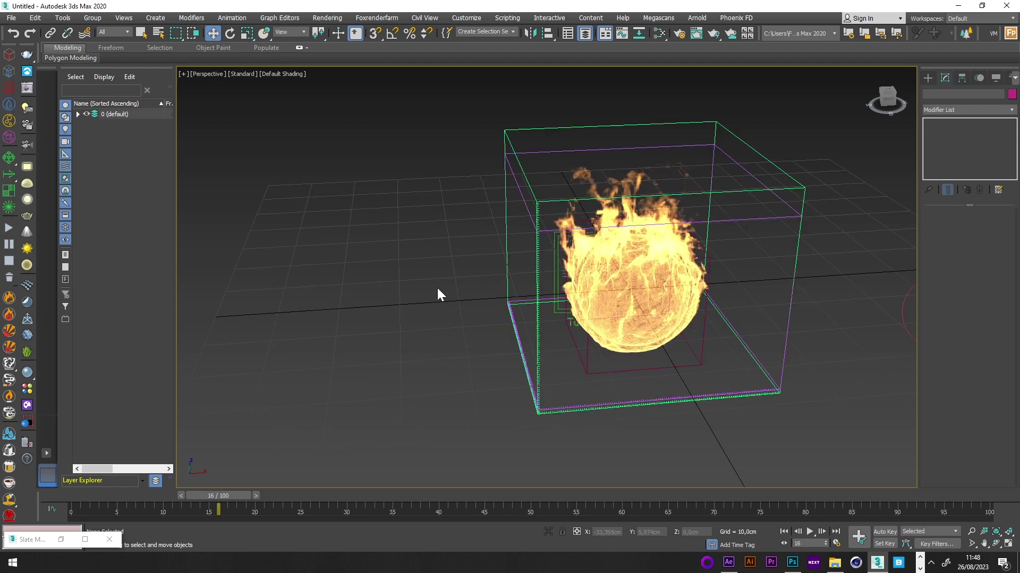
middle_click_drag(438, 295, 354, 311)
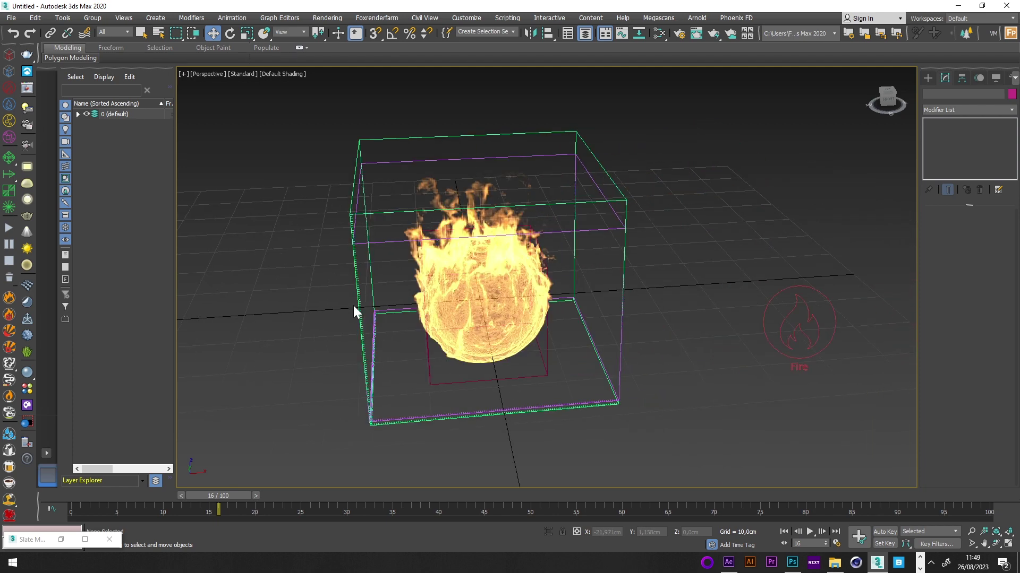
left_click(624, 197)
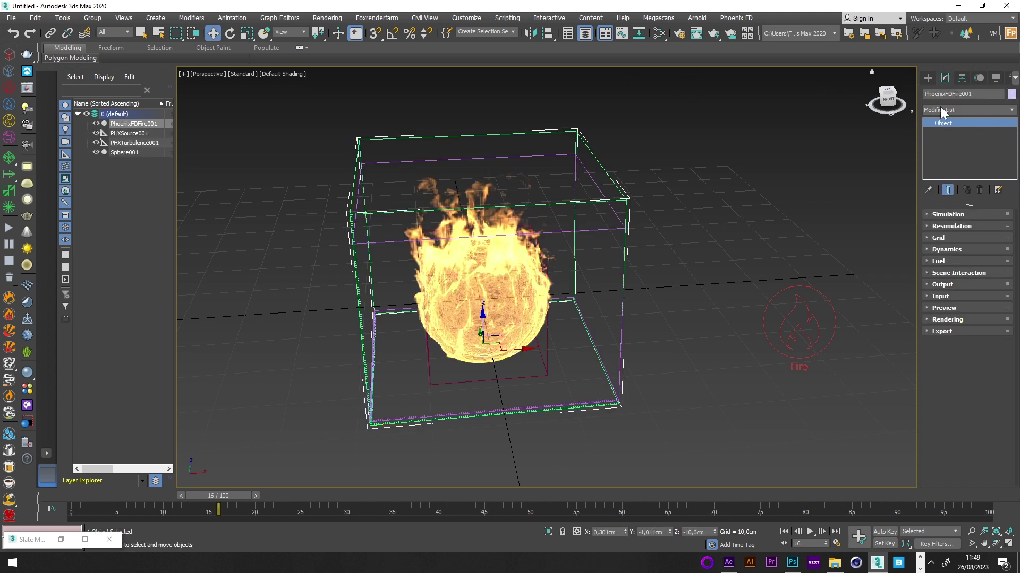
Set the fire grid's cell size to 1 cm
left_click(937, 237)
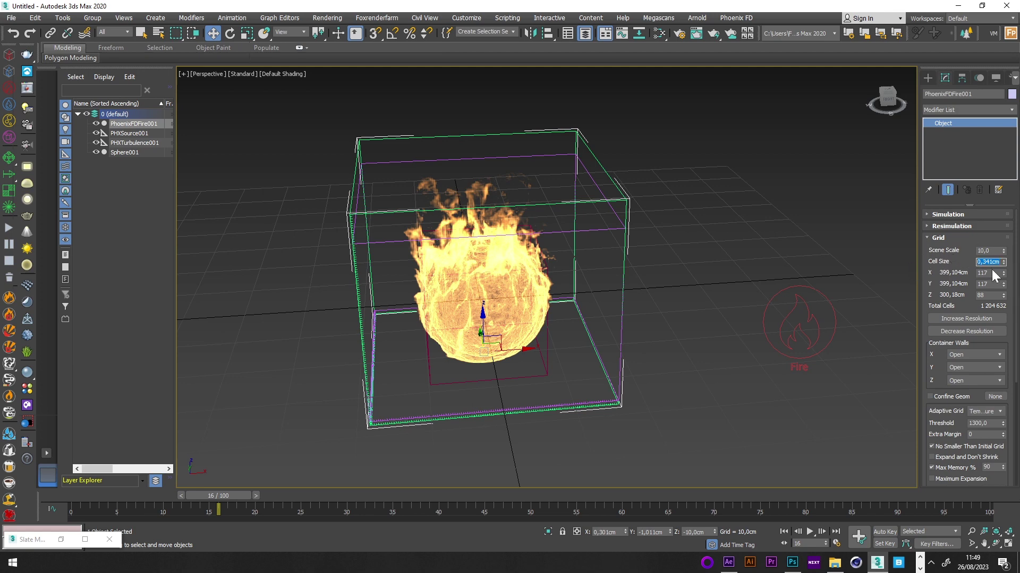
type("1")
key("Return")
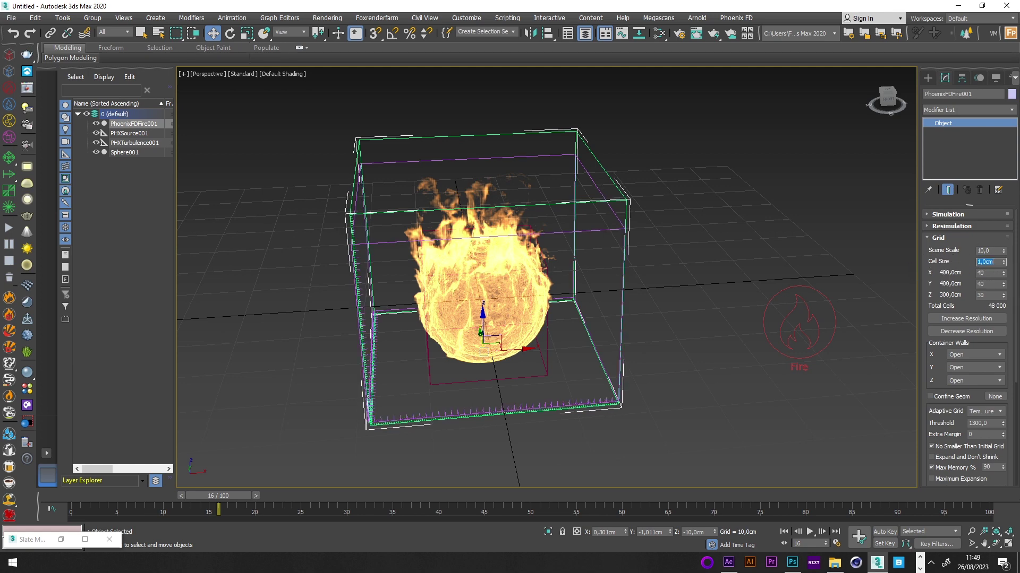
left_click_drag(936, 367, 933, 268)
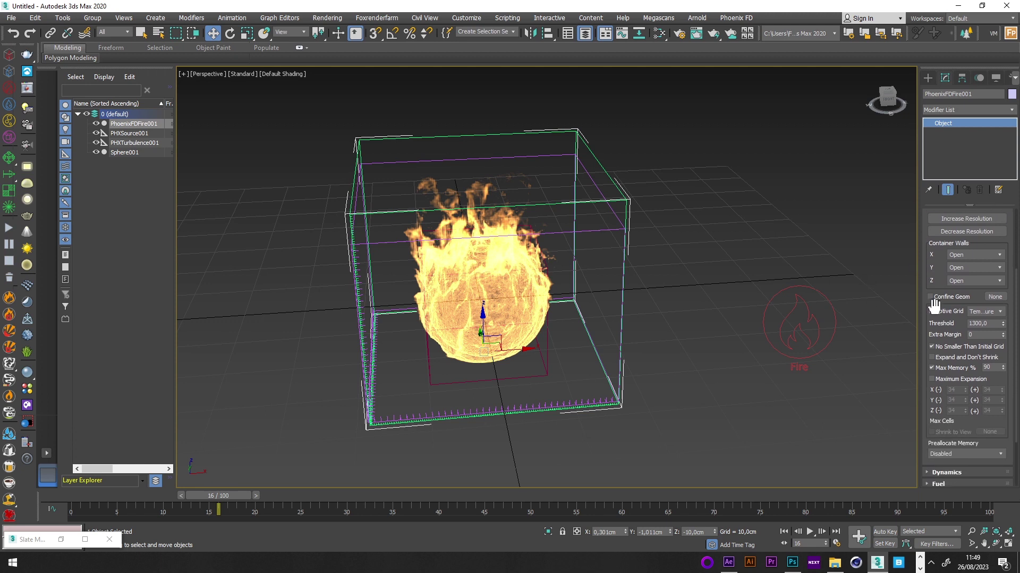
left_click(984, 334)
Turn off massive vorticity and set classic vorticity to 0 in Dynamics
left_click(937, 472)
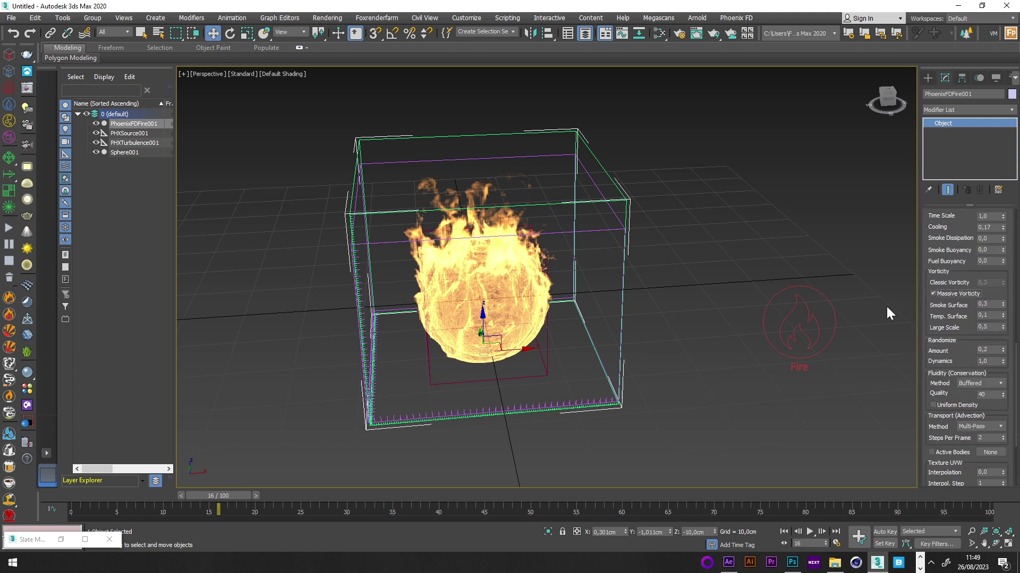
left_click(933, 294)
left_click(990, 283)
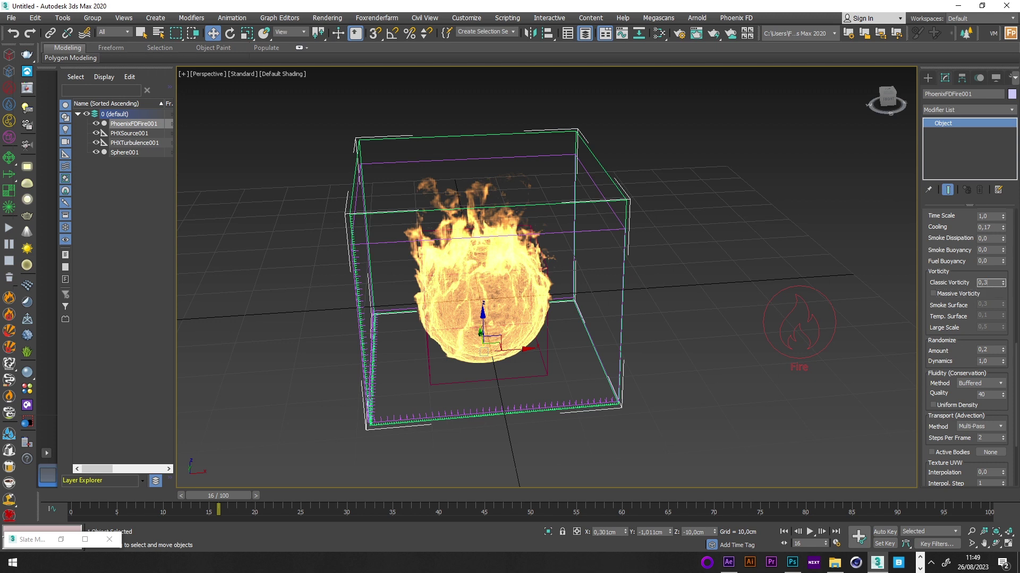
type("0")
key("Return")
Keep the Buffered fluidity method and raise fluidity quality to 80
left_click_drag(935, 392, 927, 313)
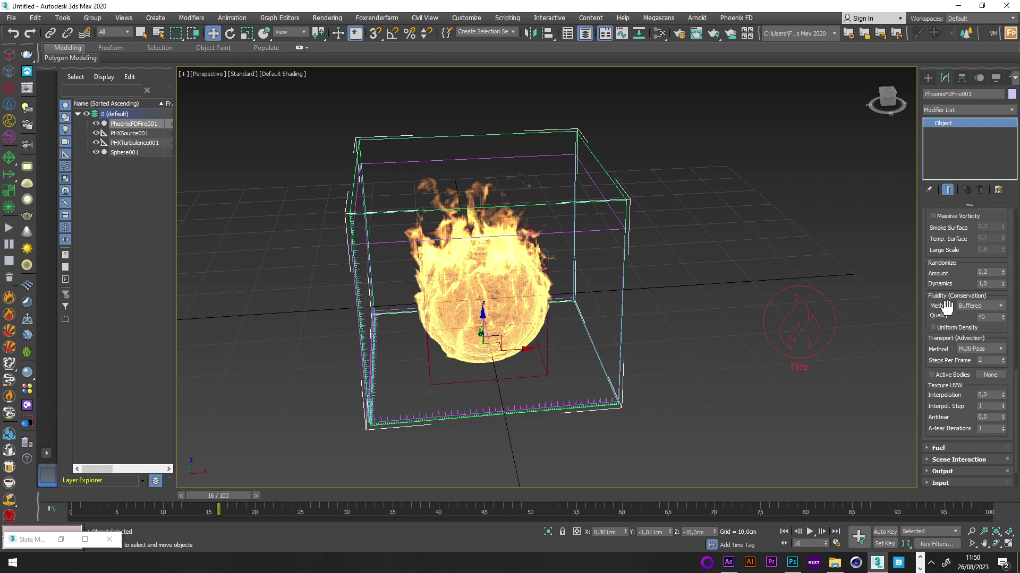
left_click(980, 306)
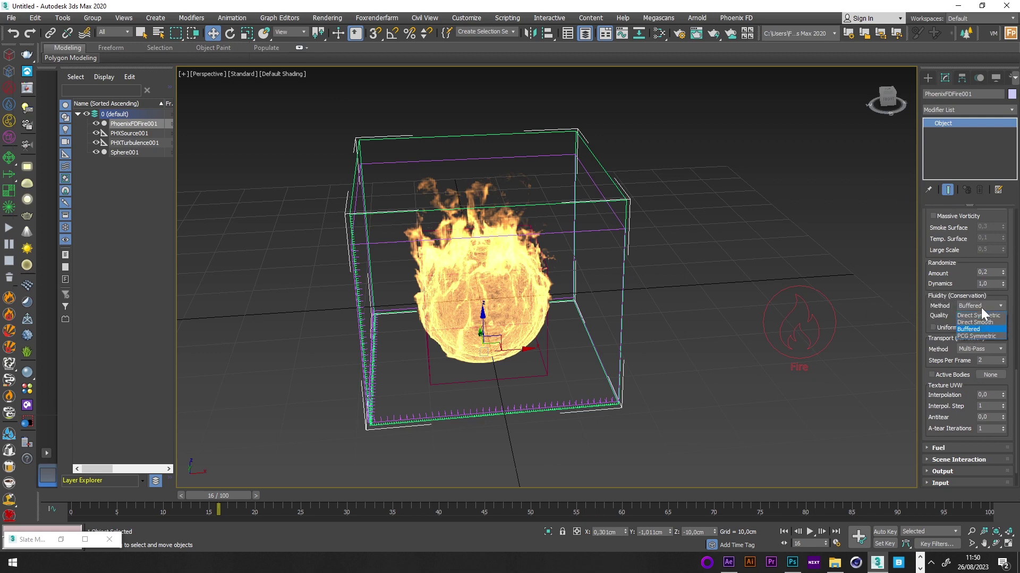
left_click(959, 329)
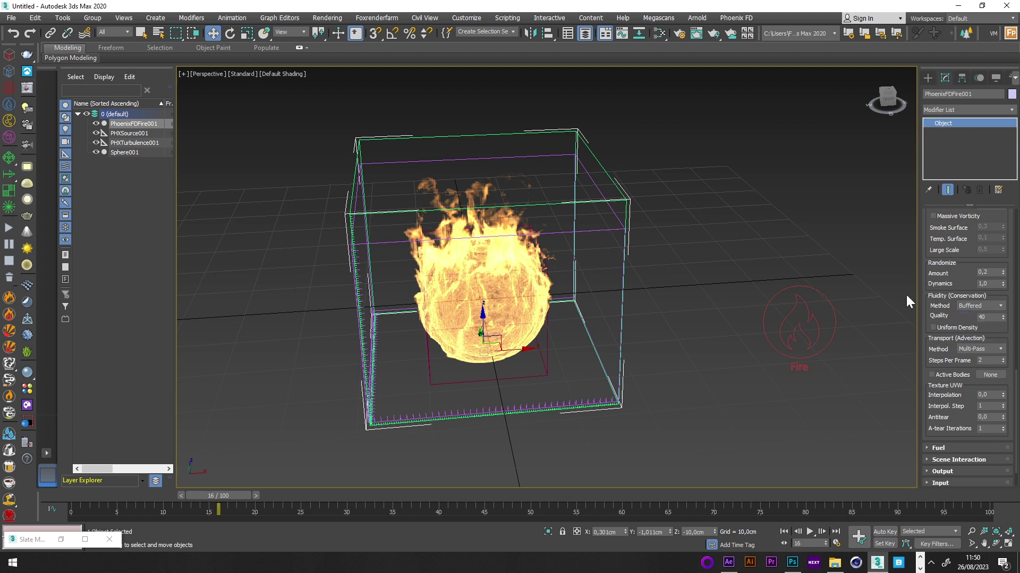
left_click(985, 317)
type("8")
key("Return")
scroll(928, 301, "down", 2)
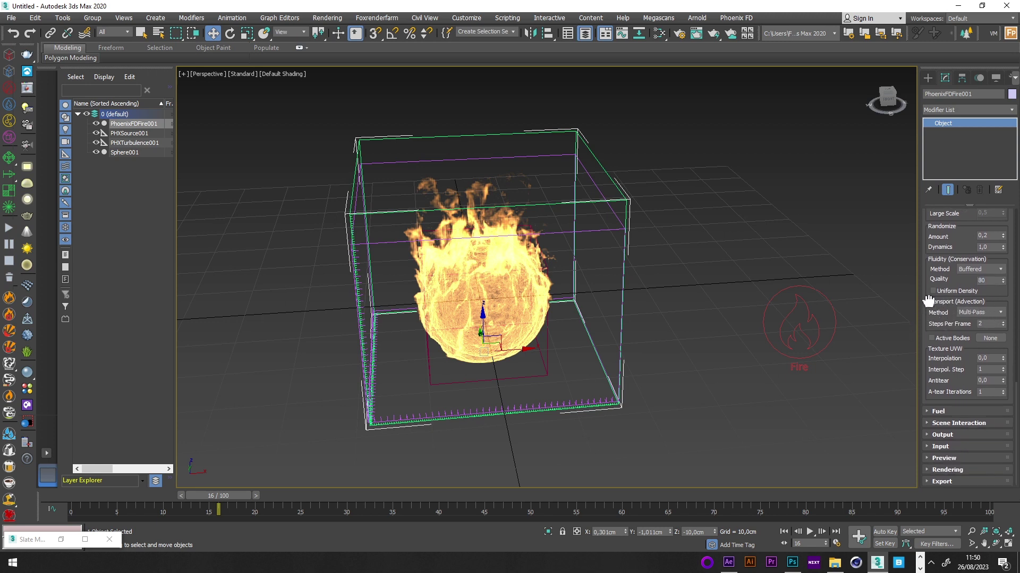
Enable the Smoke channel under the simulator's Output Grid Channels
left_click(938, 435)
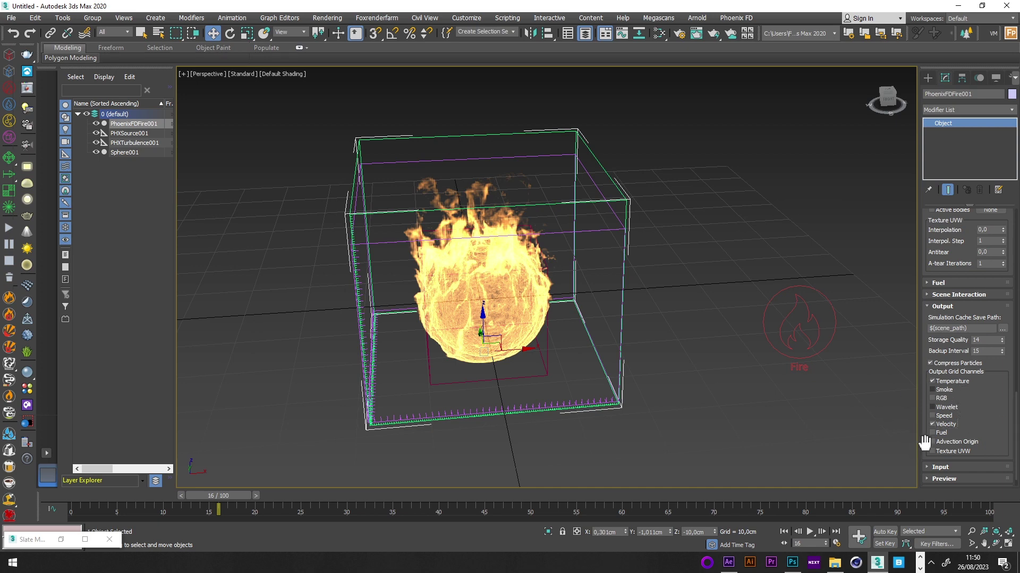
left_click(942, 390)
scroll(983, 394, "down", 1)
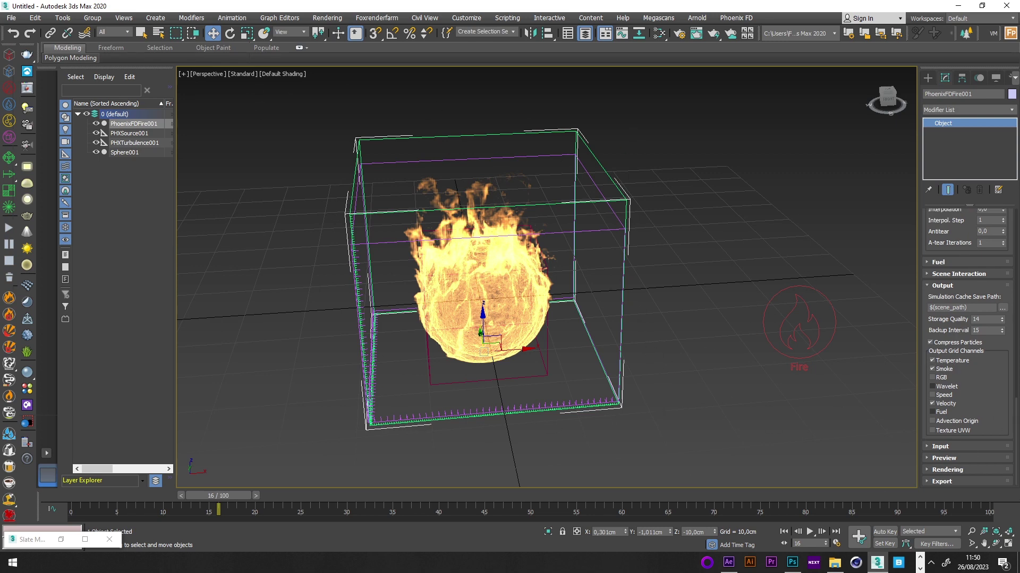
Expand the Rendering rollout and browse the Render Presets list
left_click(939, 472)
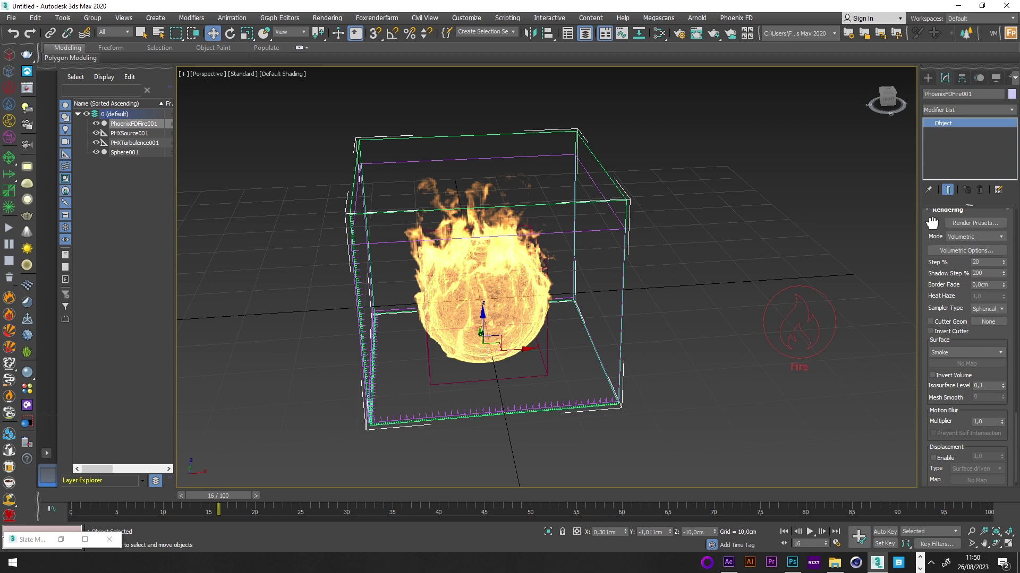
left_click_drag(933, 228, 933, 314)
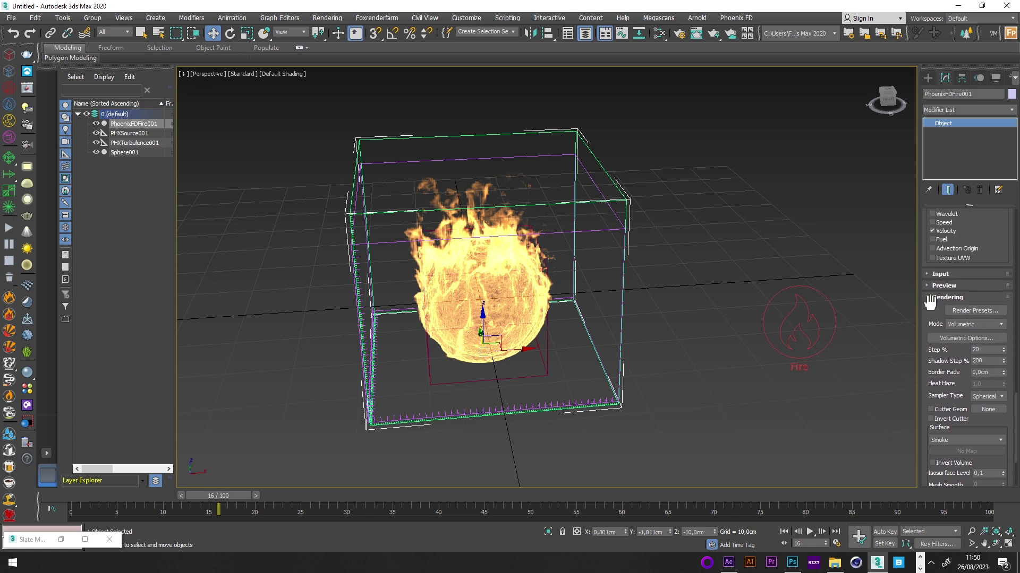
left_click(969, 312)
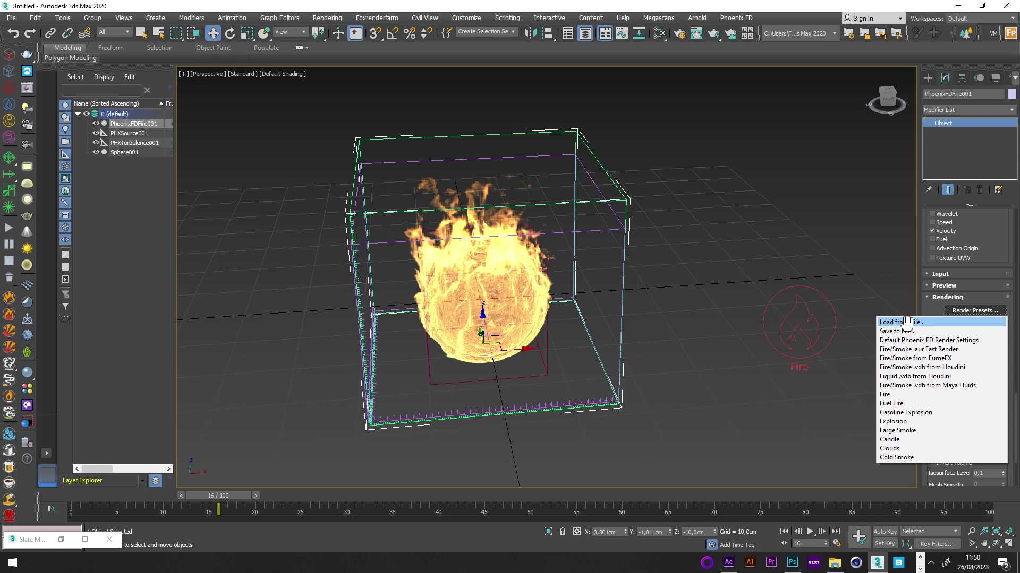
scroll(907, 321, "down", 3)
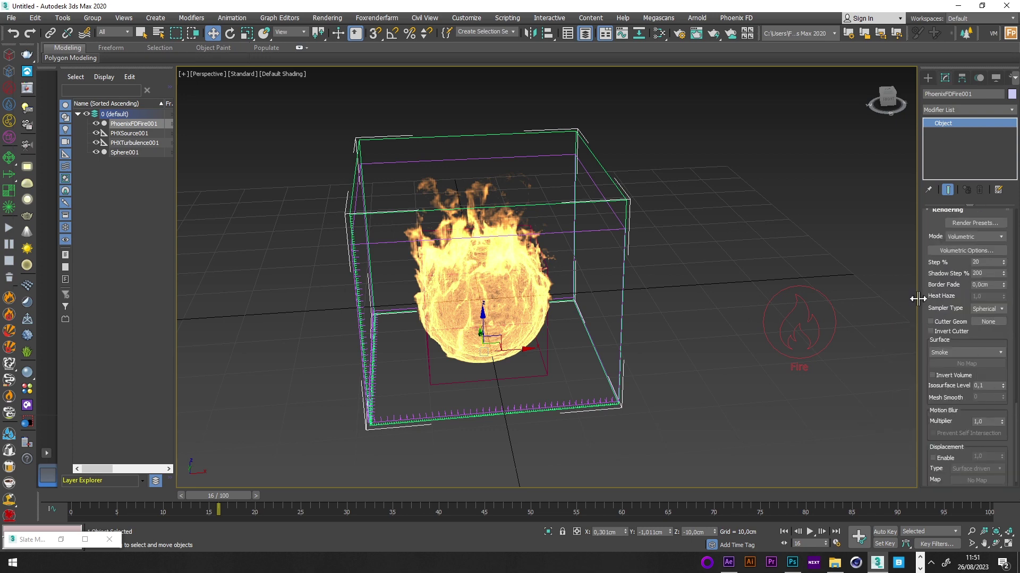
Inspect the Fire section of the Volumetric render settings, then close them
left_click(951, 252)
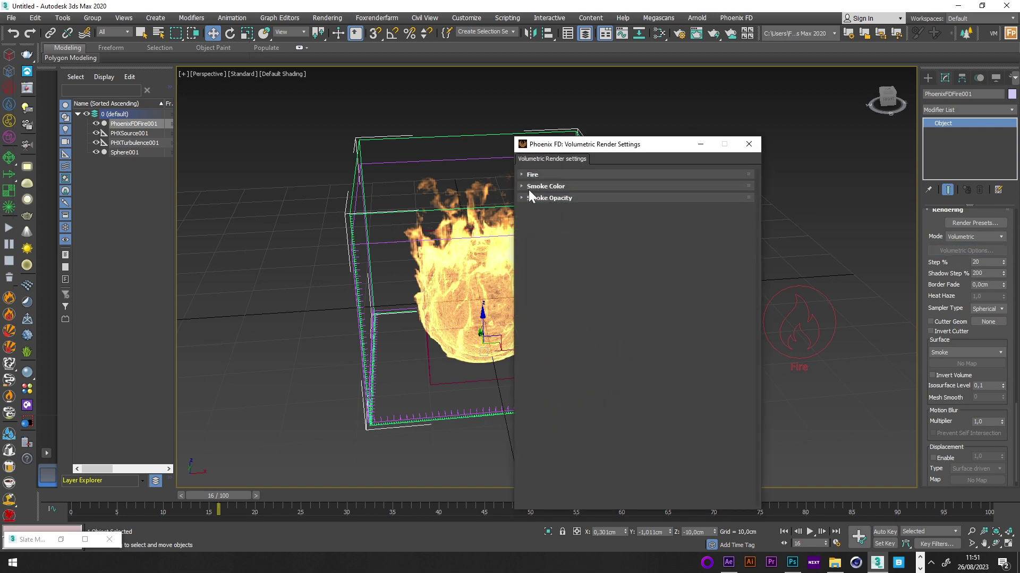
left_click(532, 175)
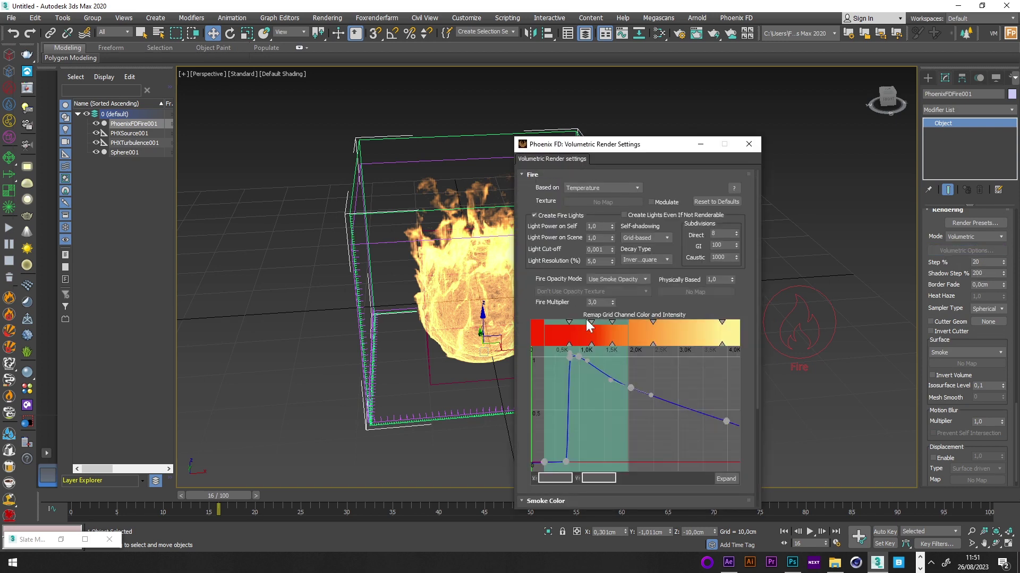
left_click(753, 148)
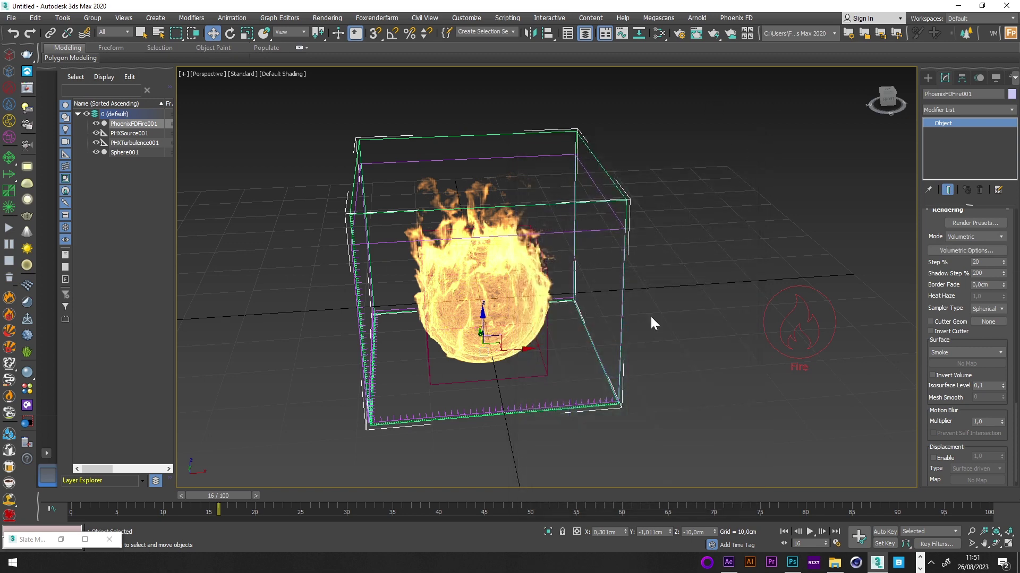
Load the Fire_Setup.tpr render preset, review its changed settings, and deselect
left_click(961, 224)
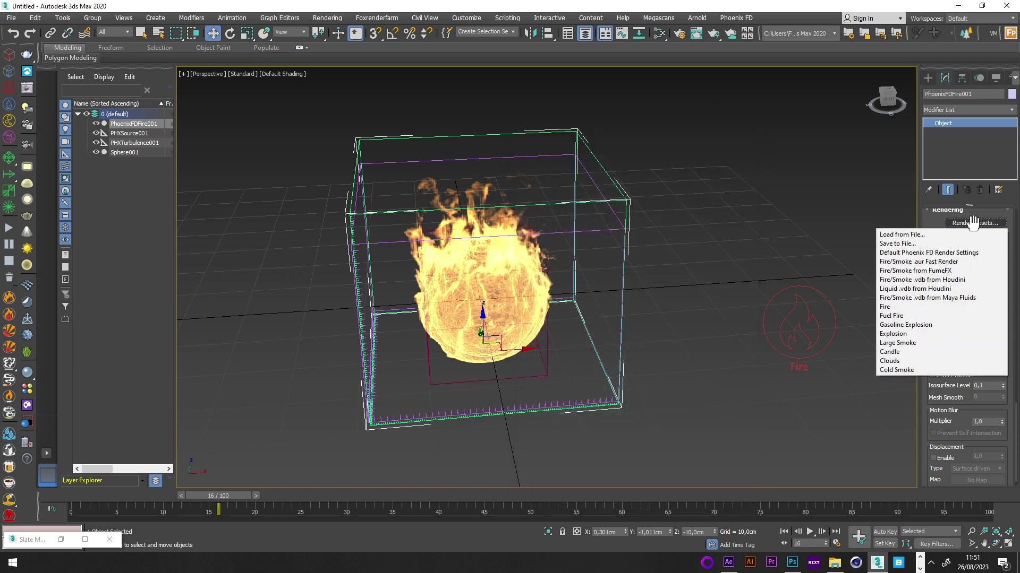
left_click(909, 234)
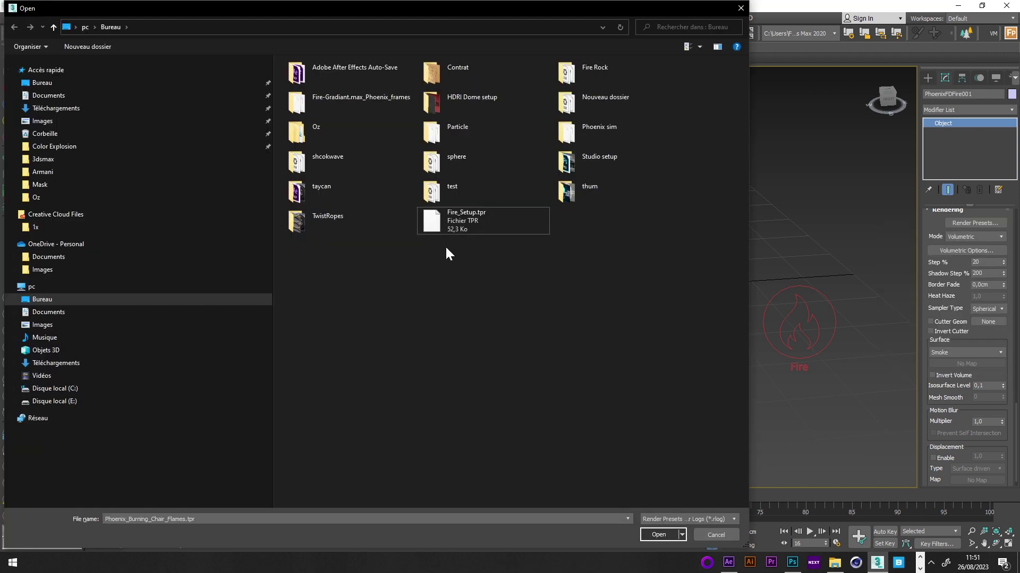
double_click(463, 219)
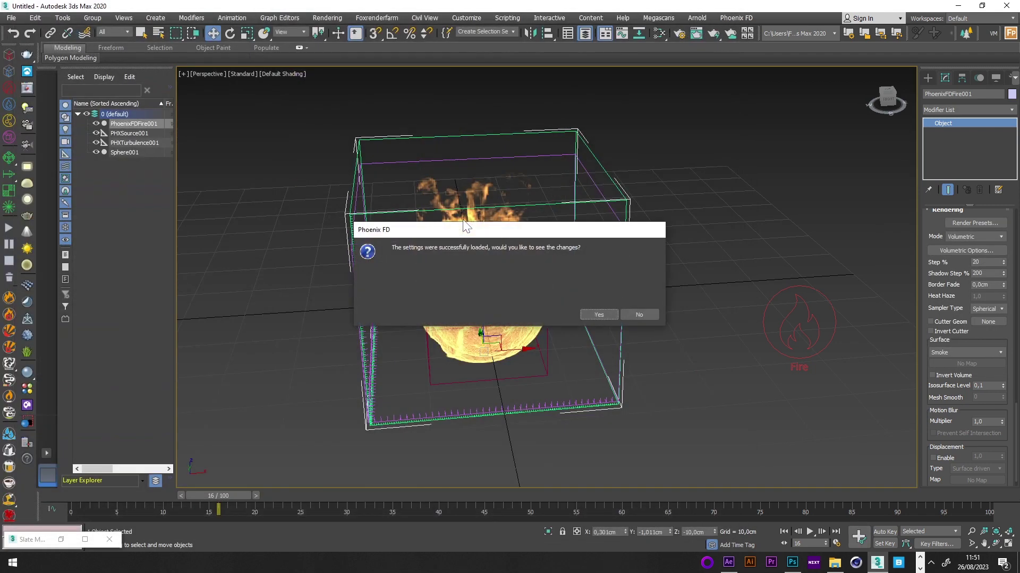
left_click(606, 314)
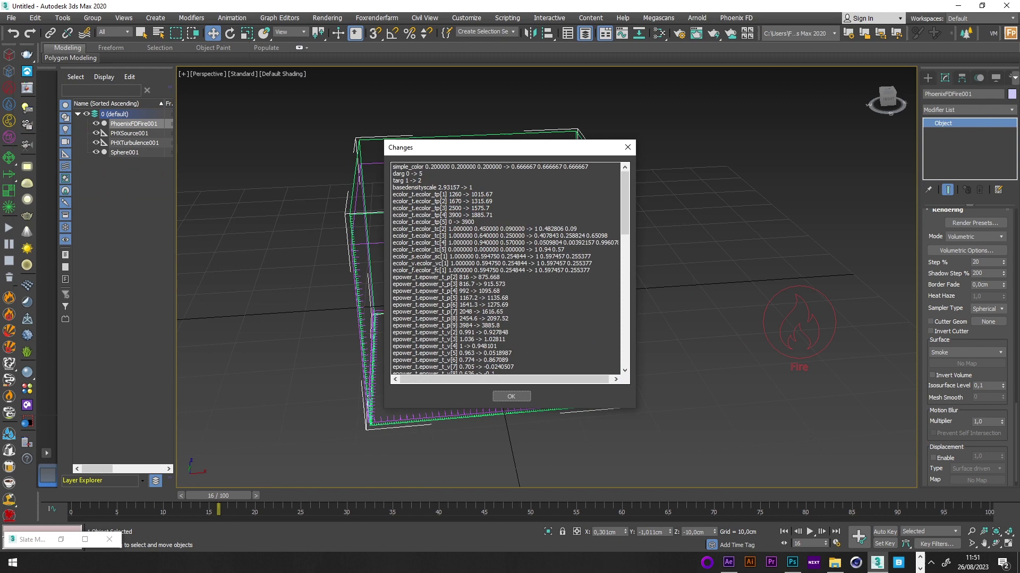
left_click(512, 398)
left_click(656, 302)
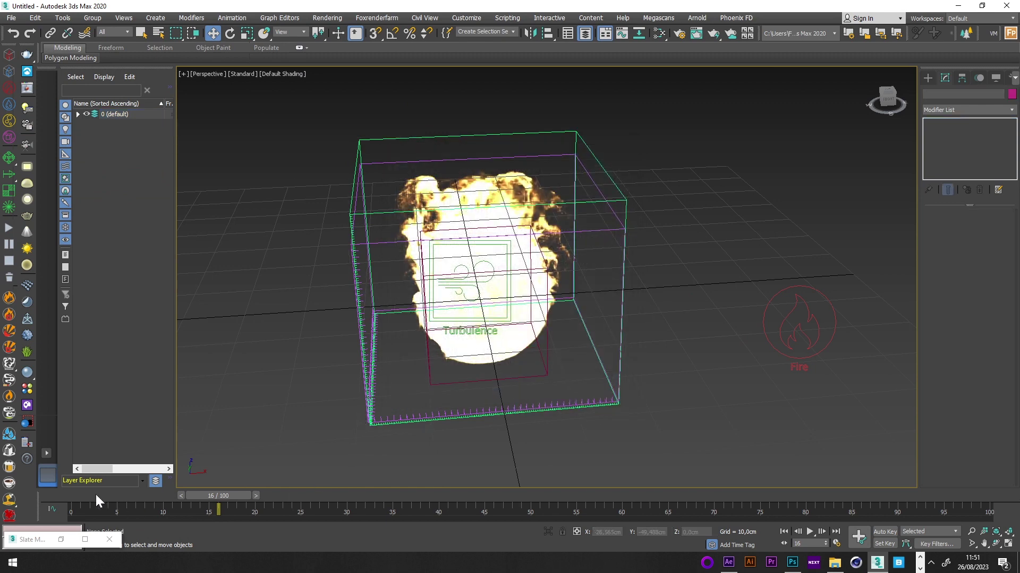
At frame 14, place a PhoenixFD Plain Force to the right of the fire
left_click_drag(96, 495, 200, 495)
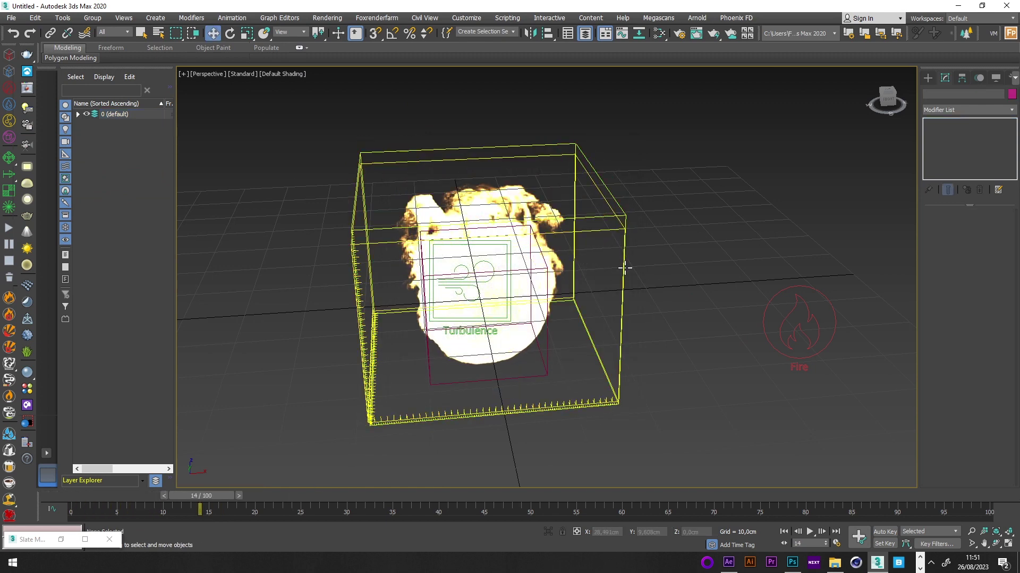
left_click(627, 244)
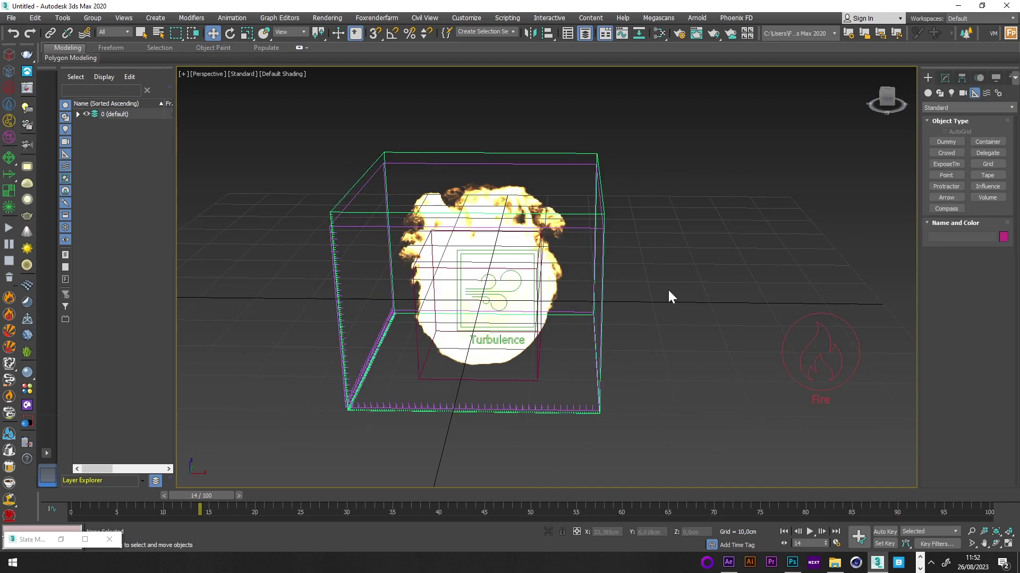
left_click(944, 106)
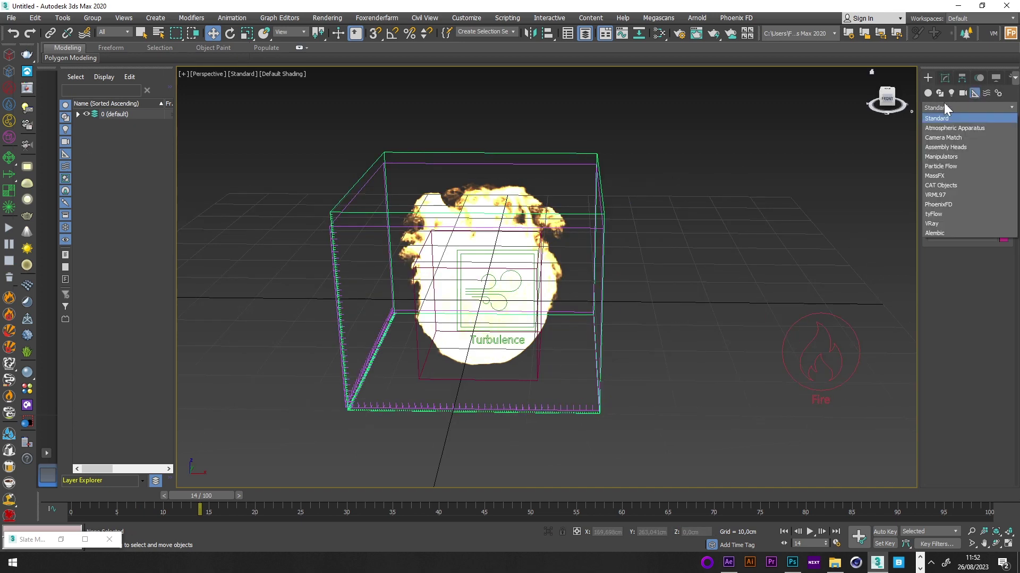
left_click(945, 203)
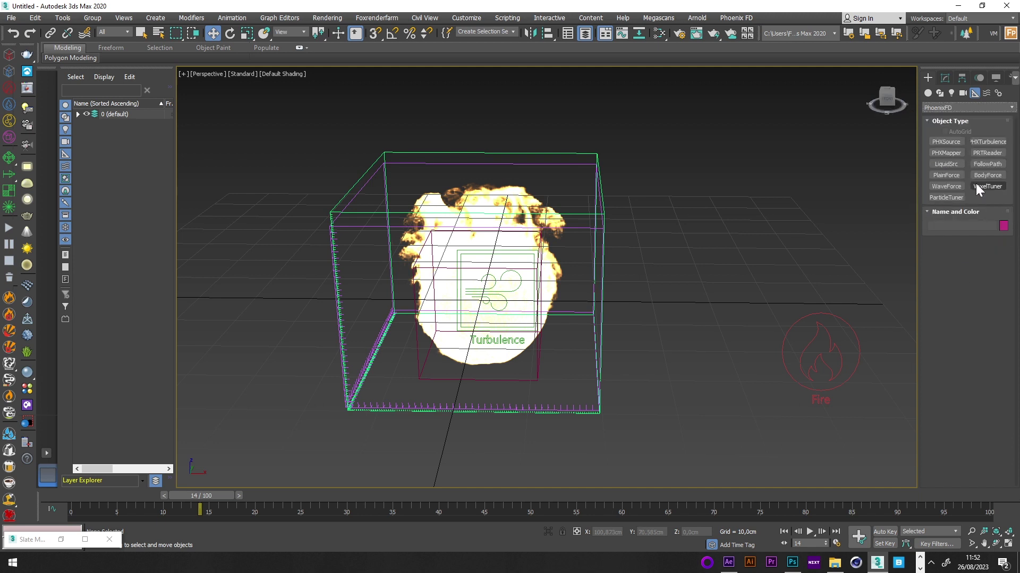
left_click(946, 175)
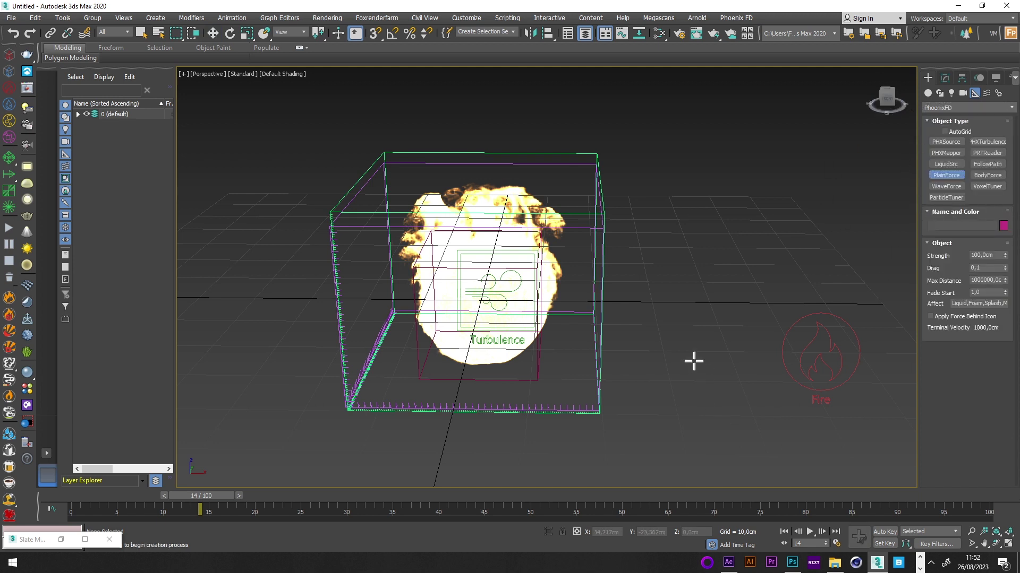
mouse_move(674, 346)
left_mouse_down()
mouse_move(679, 365)
mouse_move(685, 359)
left_mouse_up()
right_click(685, 359)
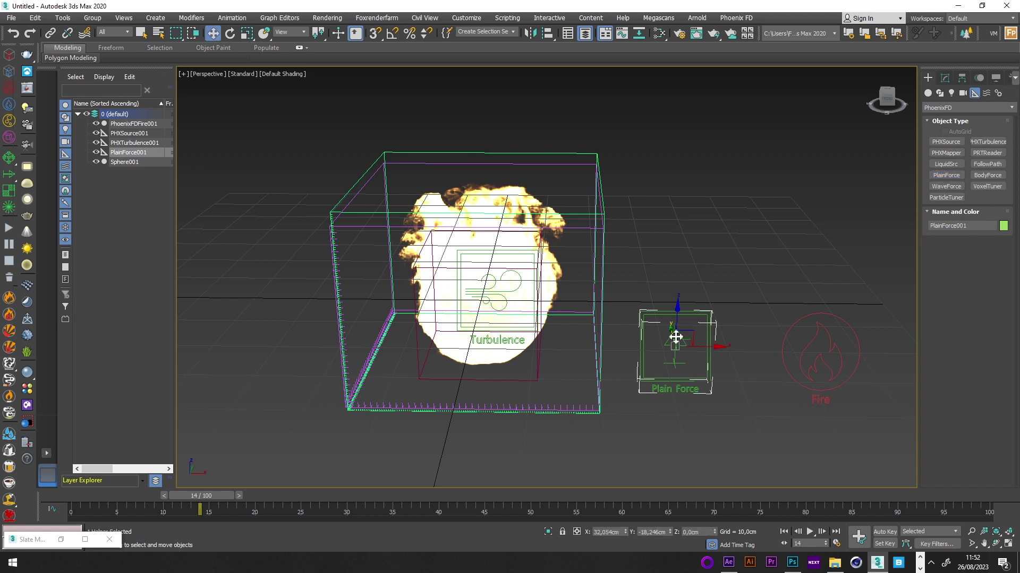
Tilt the Plain Force slightly with the rotate tool
right_click(674, 335)
left_click(696, 353)
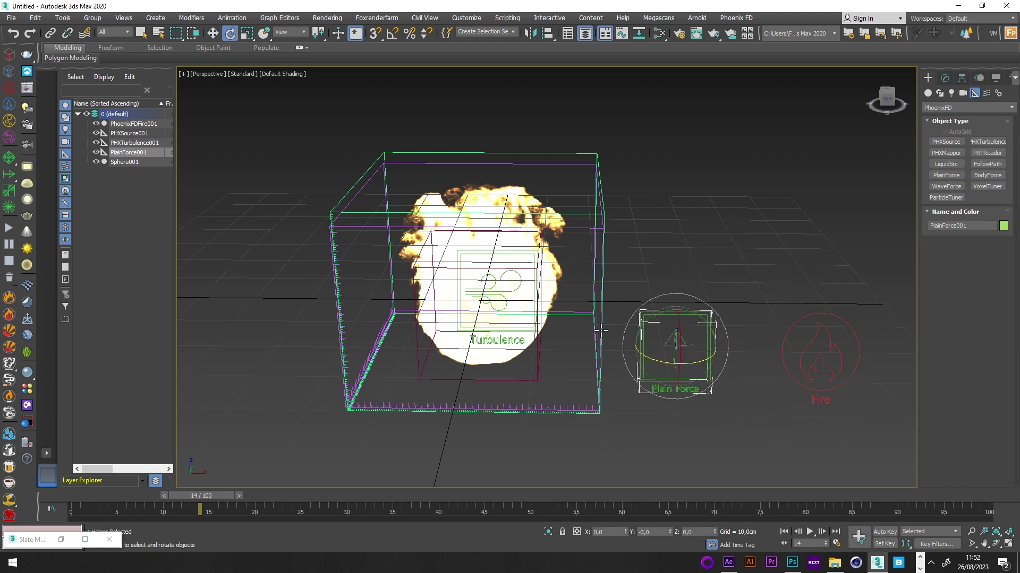
left_click_drag(654, 313, 633, 352)
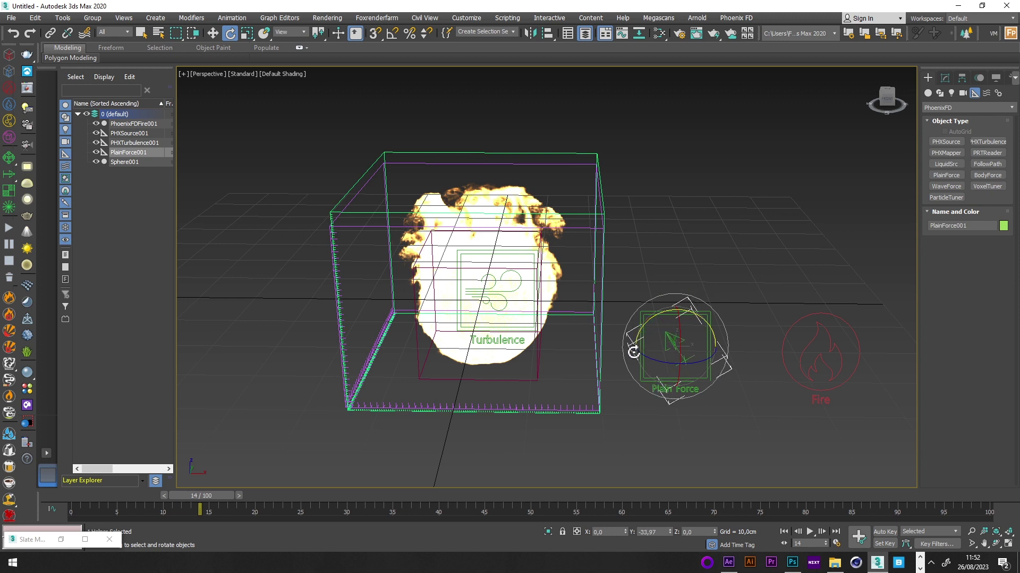
Set the Plain Force's Strength to 50 cm and Fade Start to 0
left_click(944, 78)
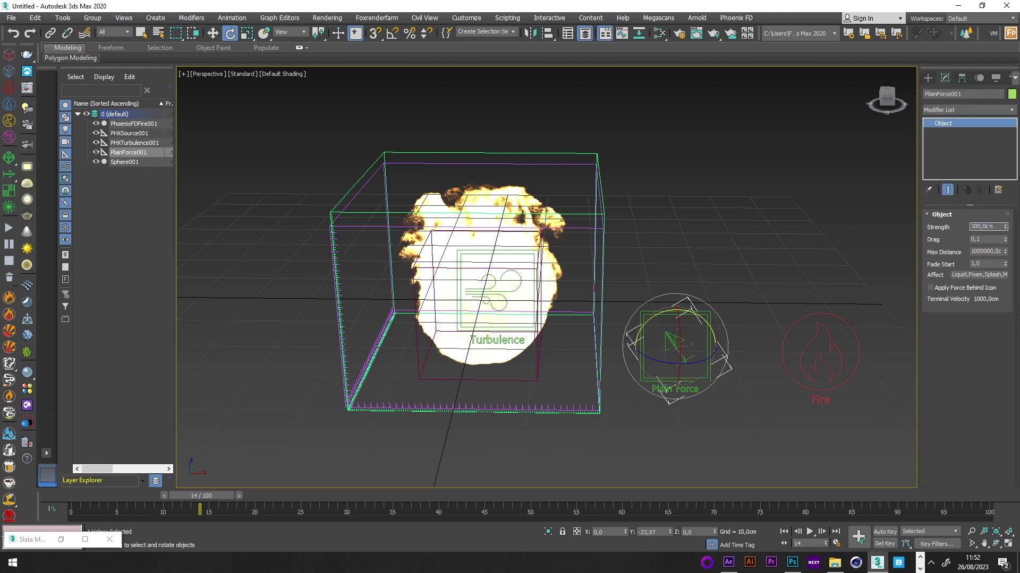
type("5")
left_click(986, 264)
type("0")
right_click(712, 253)
Return to the move tool and restart the fire simulation with the new force
left_click(718, 259)
middle_click_drag(630, 291, 654, 298, "alt")
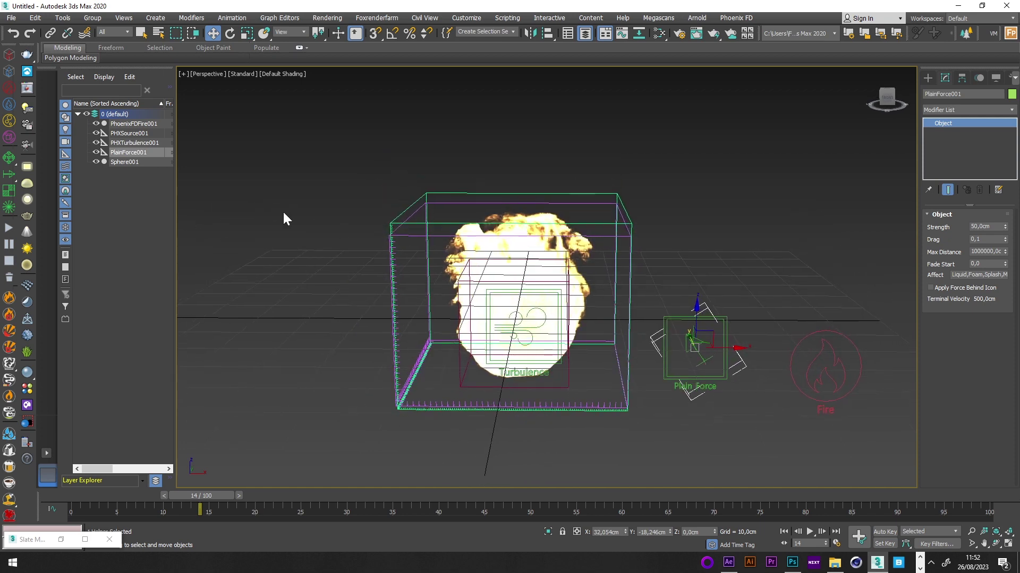
left_click(13, 228)
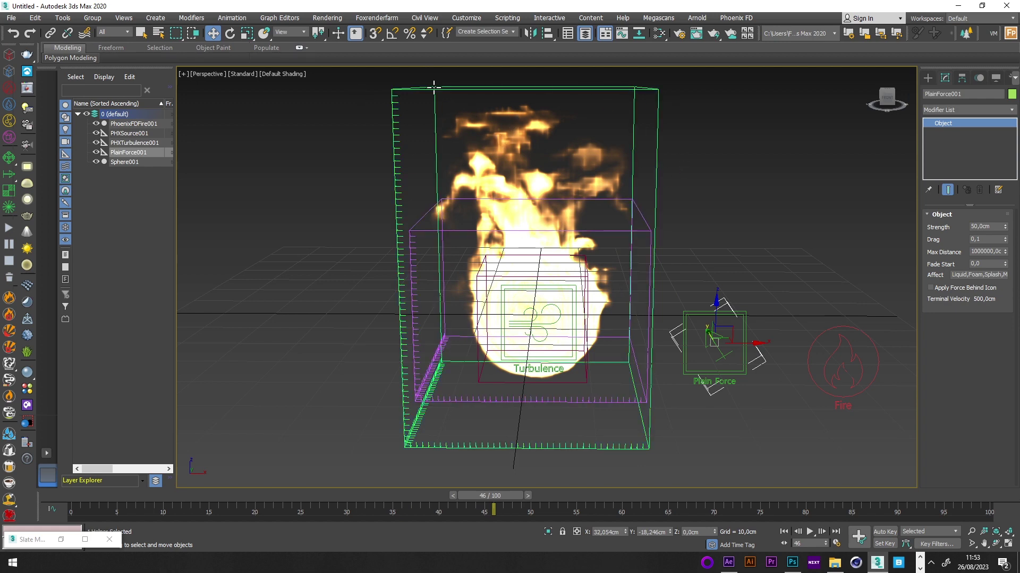
Deselect the Plain Force and scroll the fire container's parameters down to the Grid rollout
left_click(680, 183)
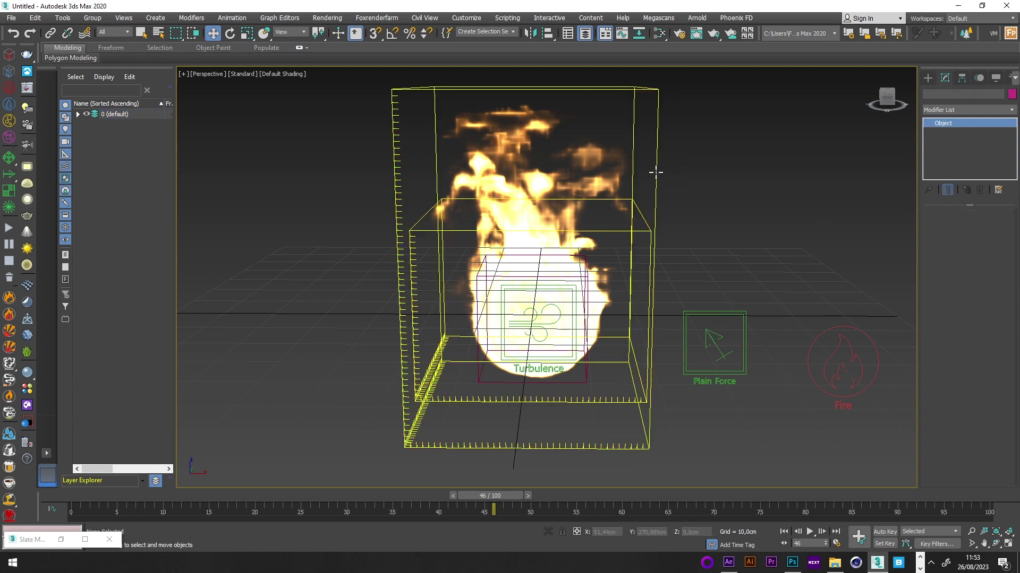
scroll(929, 407, "down", 4)
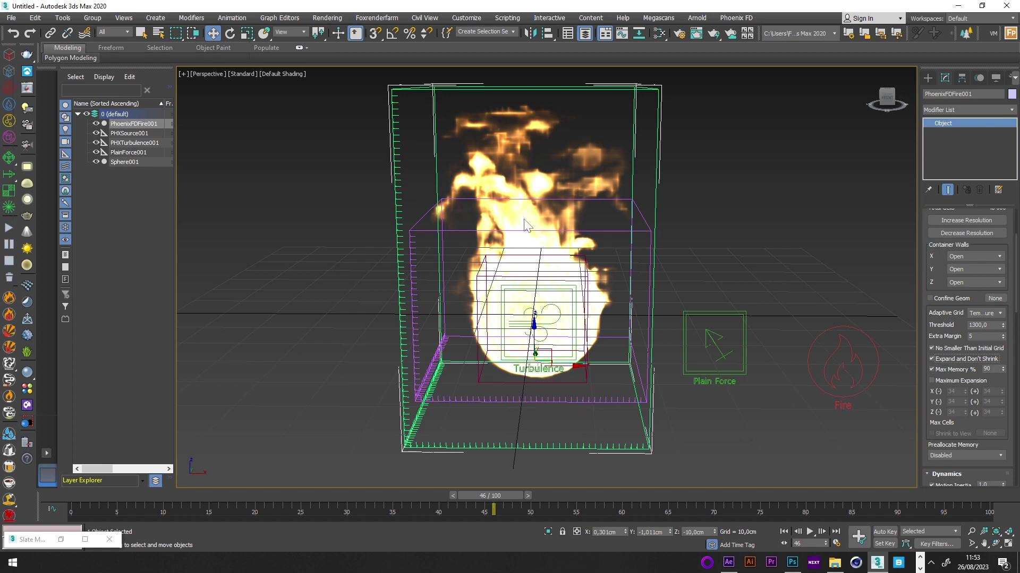
Set the Fire Multiplier to 5 in Volumetric Options, then replay the fire to frame 28
left_click_drag(1016, 282, 1016, 430)
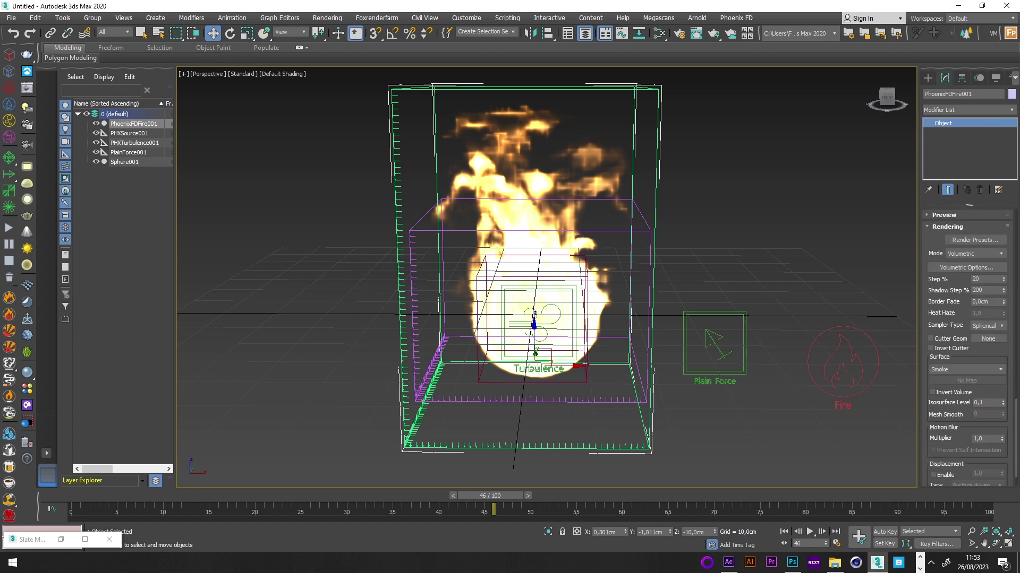
left_click(951, 269)
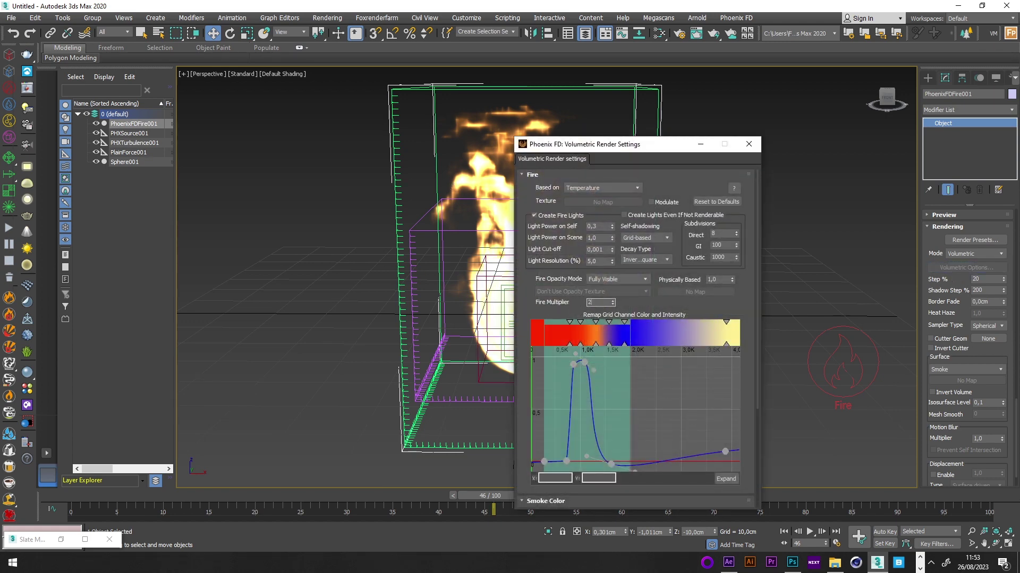
type("2")
key("Return")
type("5")
key("Return")
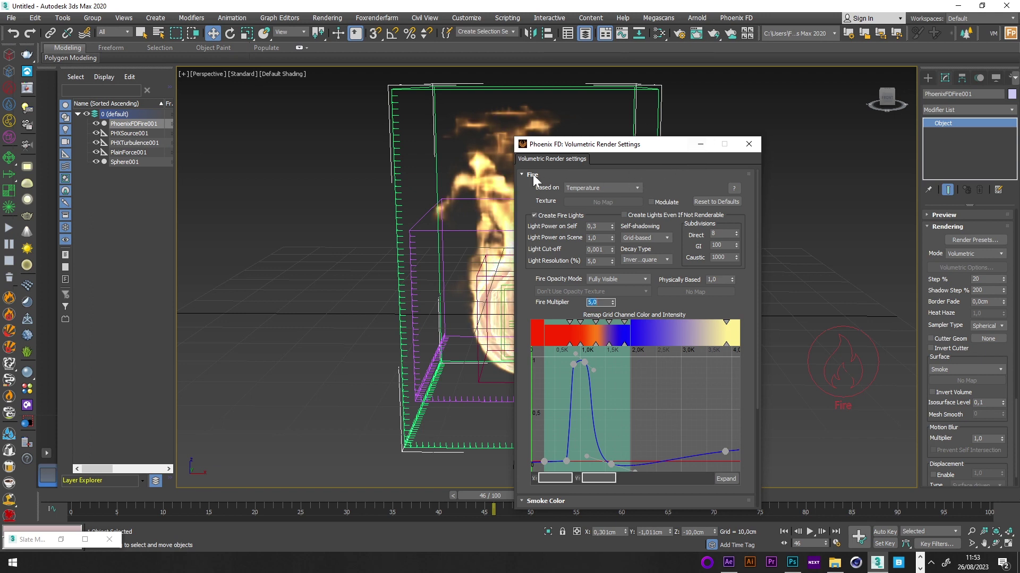
left_click(618, 175)
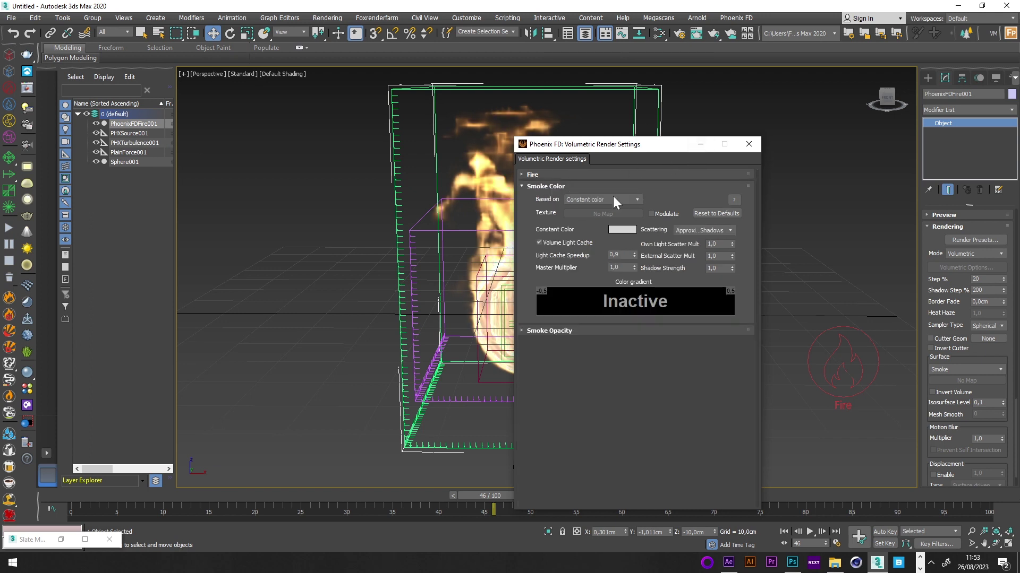
left_click(701, 145)
middle_click_drag(735, 213, 736, 233)
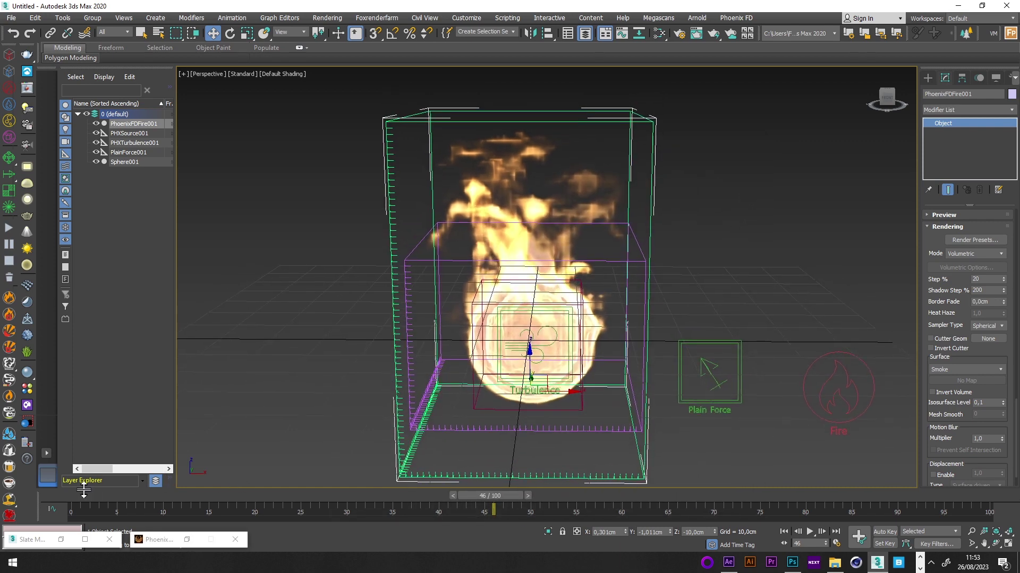
left_click_drag(83, 492, 358, 498)
Set the fire container's Cooling to 0,5, run the simulation and review earlier frames
key("w")
scroll(552, 318, "up", 2)
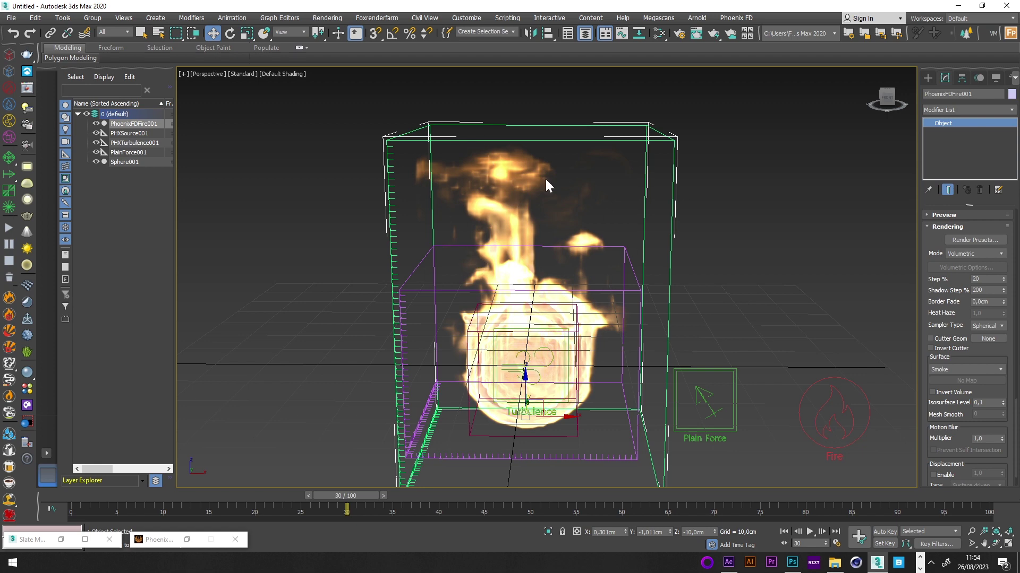
left_click(705, 215)
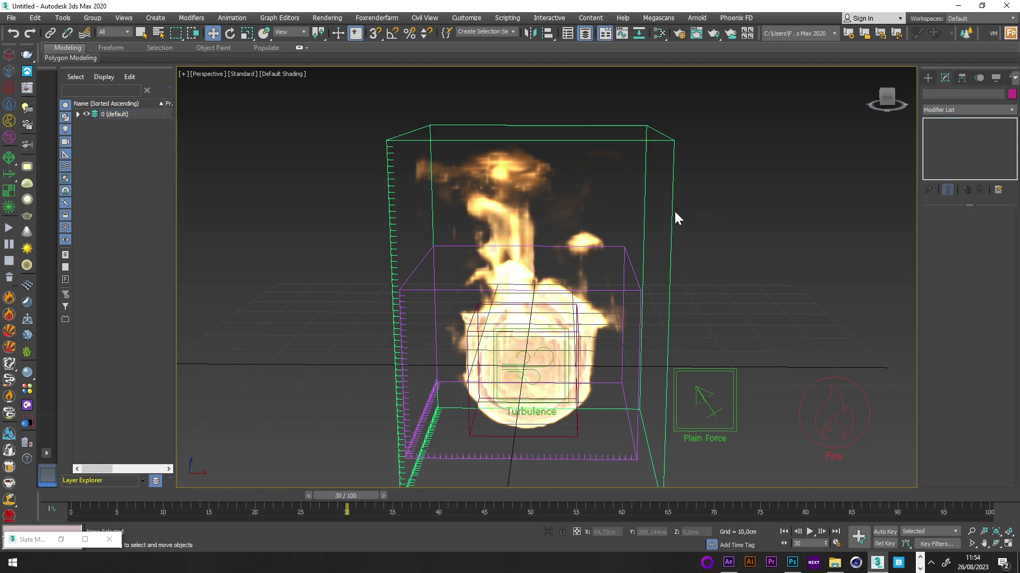
left_click(672, 223)
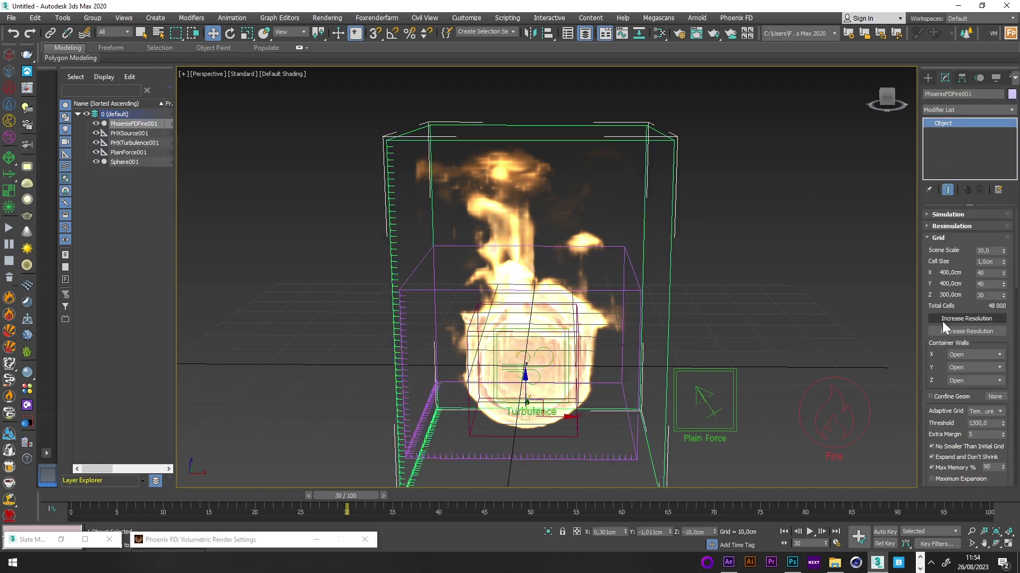
left_click(928, 239)
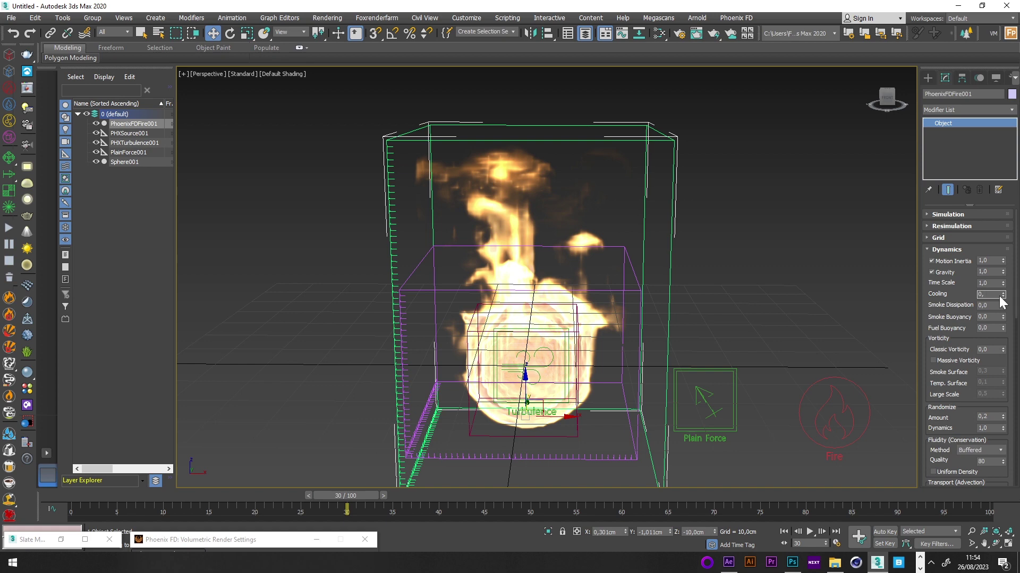
type("15")
key("Return")
left_click(9, 228)
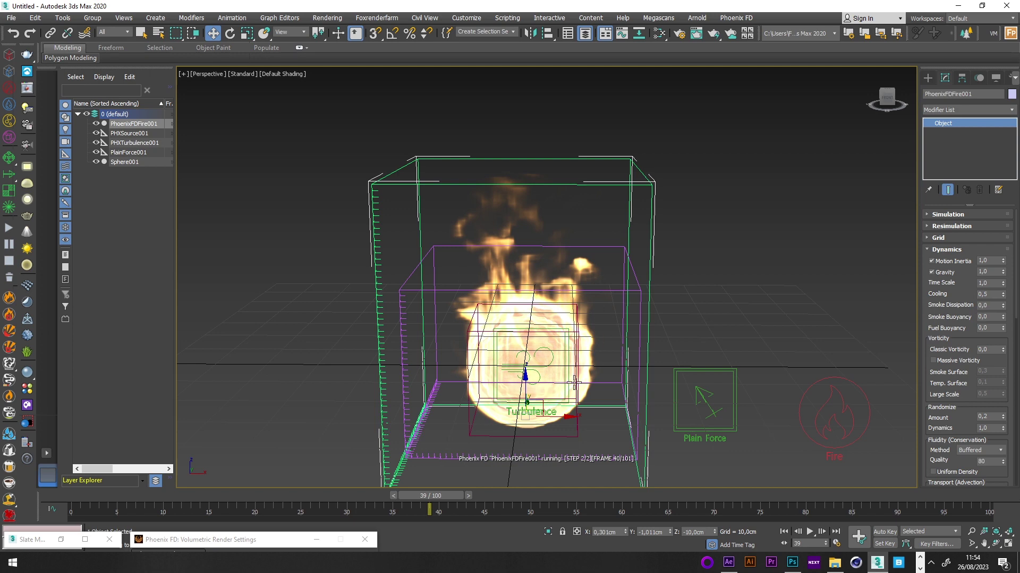
left_click_drag(89, 494, 30, 516)
Rerun the simulation with lower Cooling and inspect the flames at frame 31
key("w")
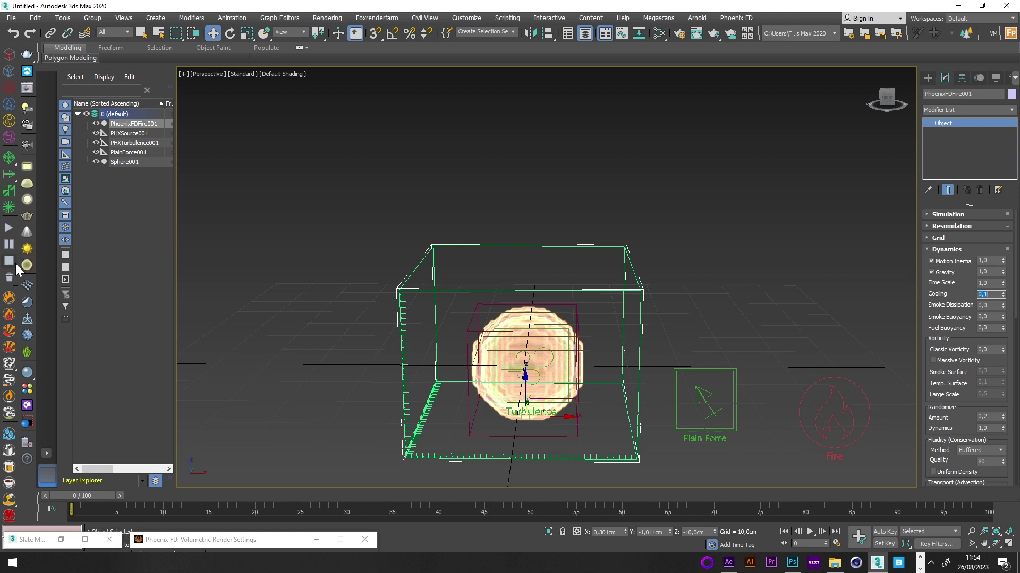
left_click(10, 228)
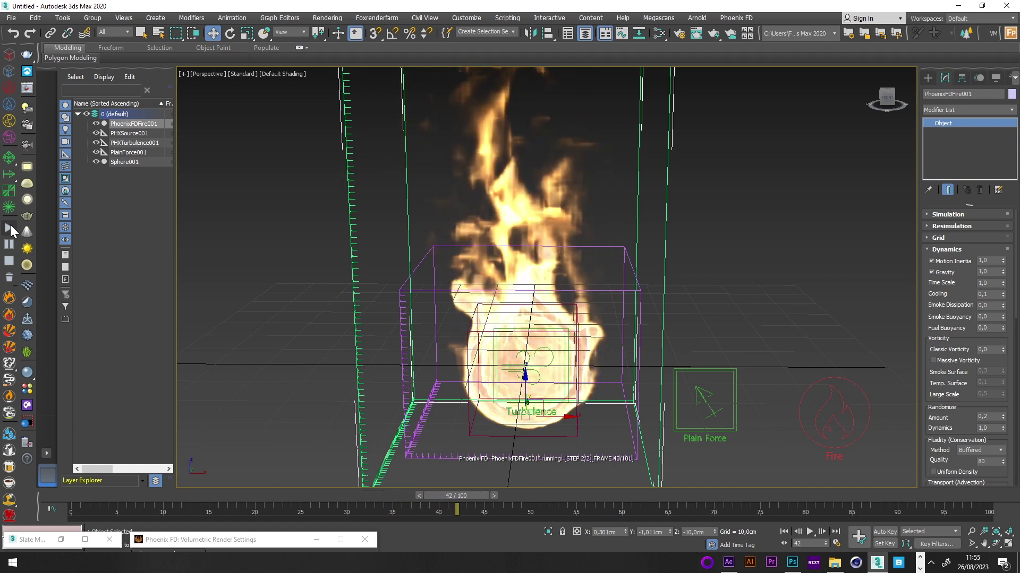
left_click_drag(448, 510, 370, 474)
key("w")
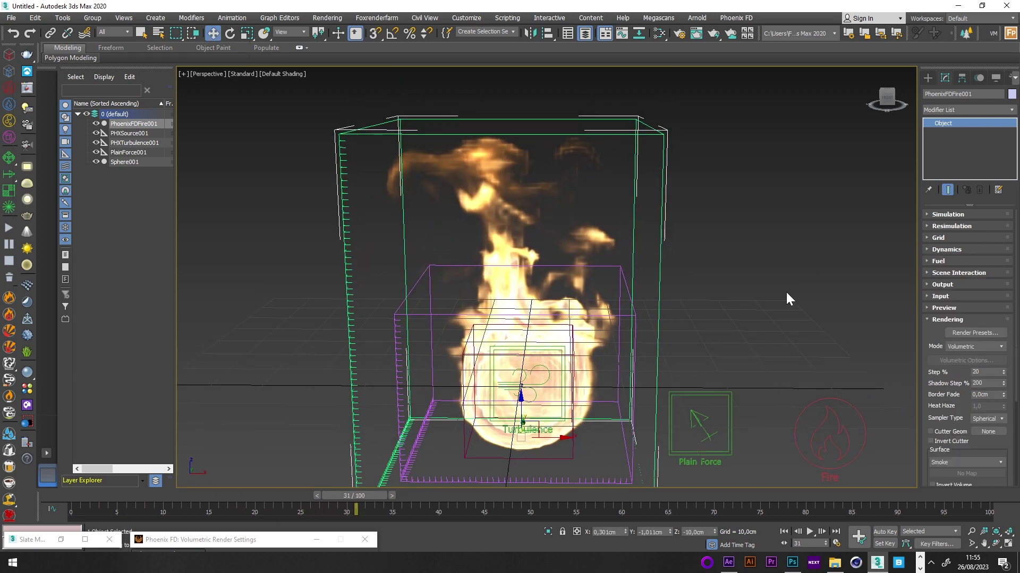
Set the grid's Scene Scale to 1, then start and stop a test simulation
left_click(940, 237)
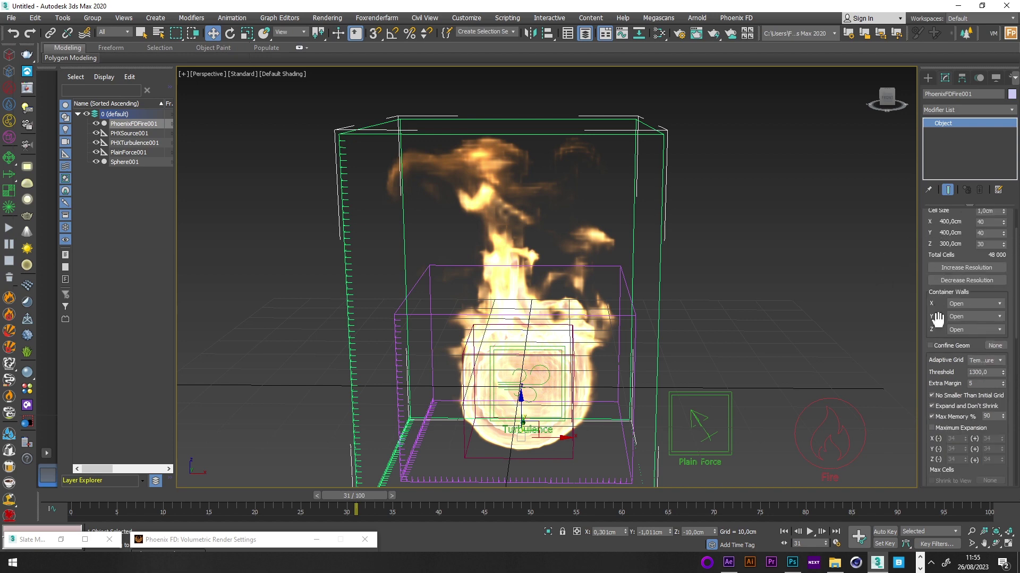
left_click_drag(937, 319, 929, 367)
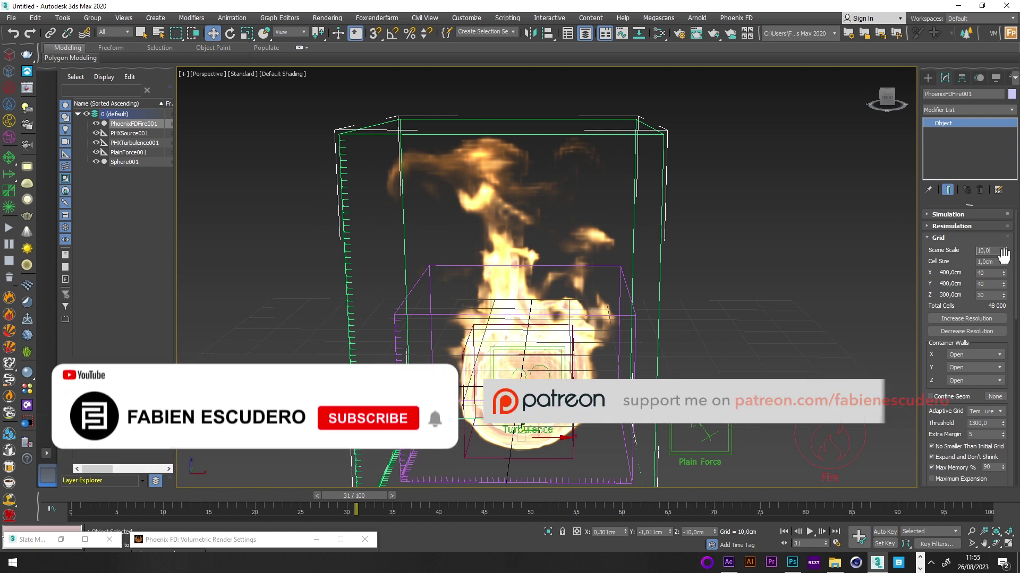
left_click(997, 250)
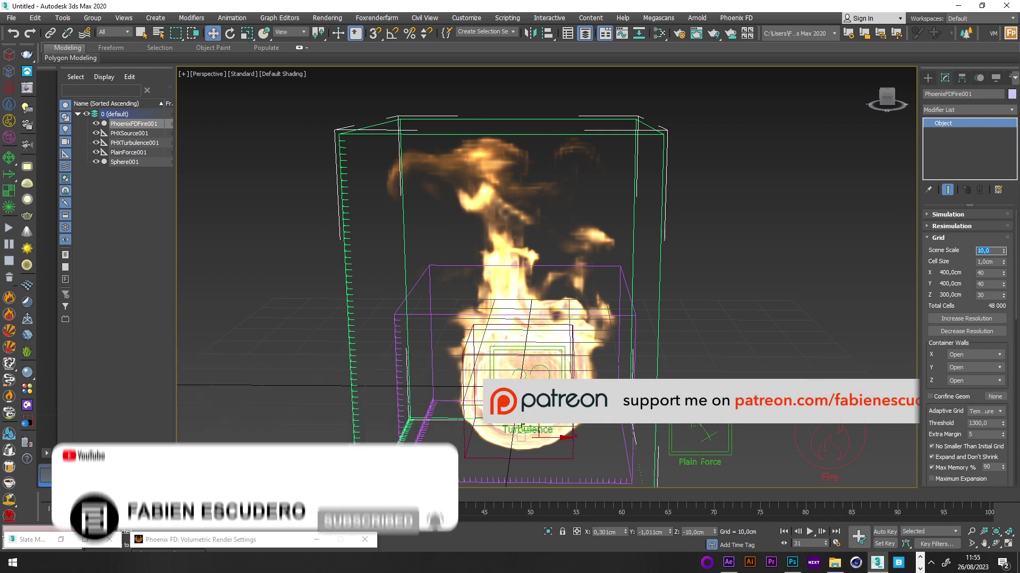
type("1")
key("Return")
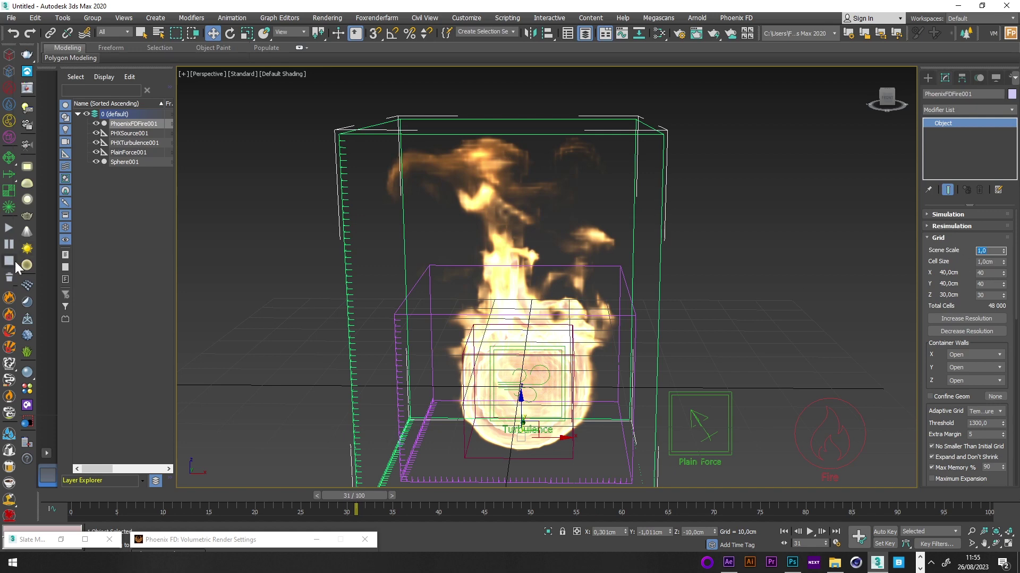
left_click(9, 232)
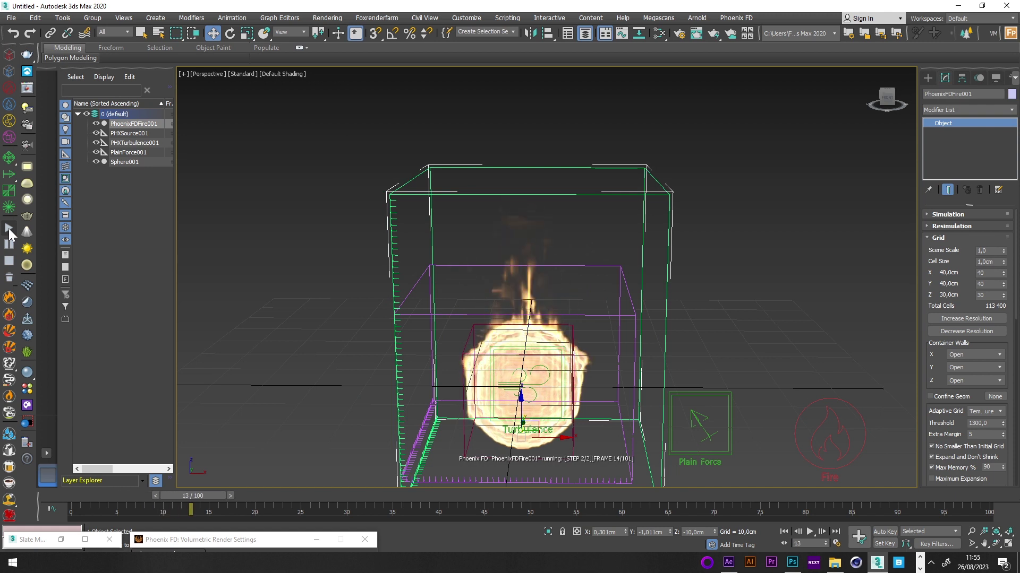
left_click(9, 261)
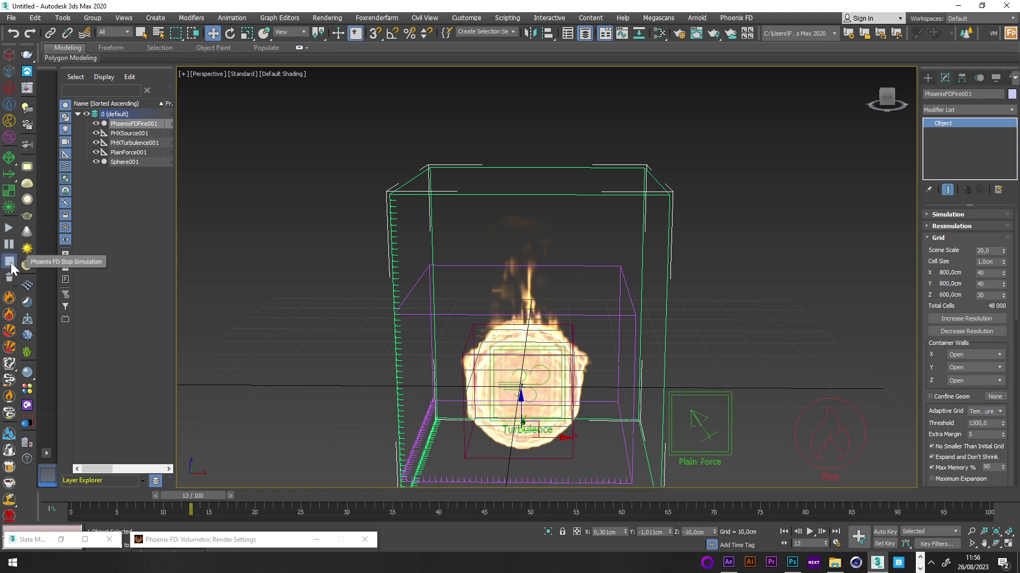
Simulate the fire to about frame 53, scrub back to frame 42, and select PHXSource001
left_click(9, 229)
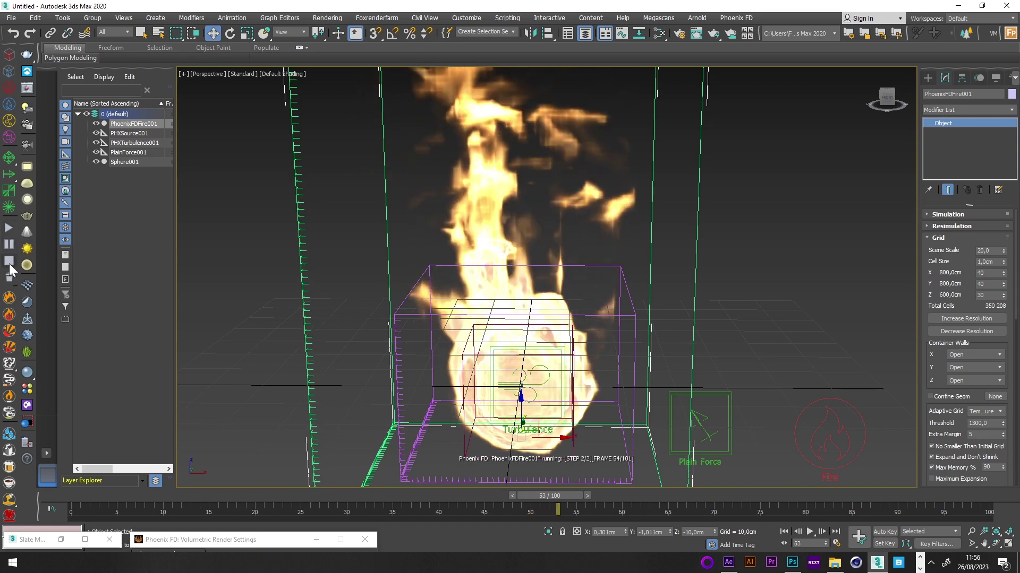
left_click(9, 244)
left_click_drag(563, 495, 458, 457)
key("w")
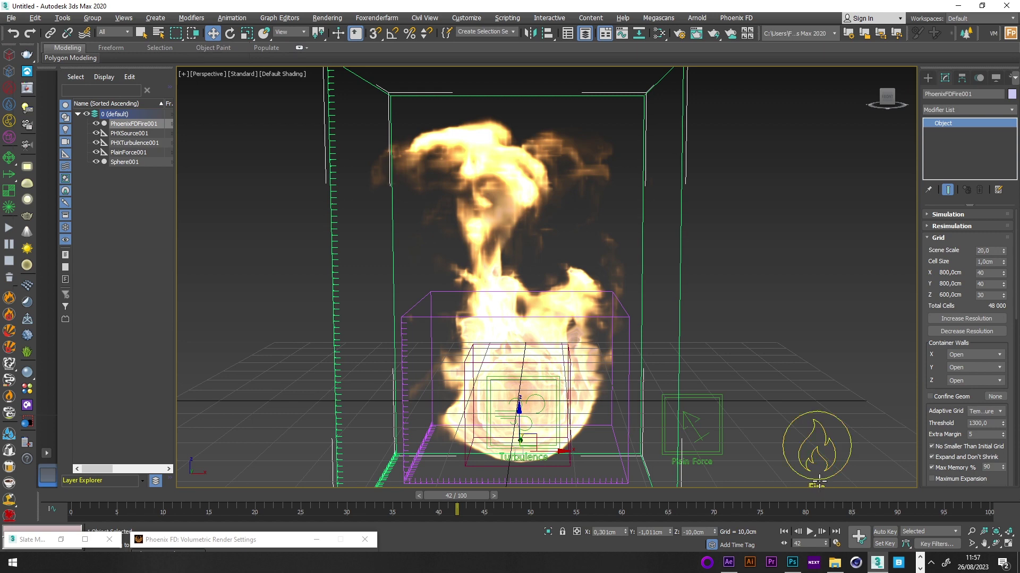
left_click(820, 462)
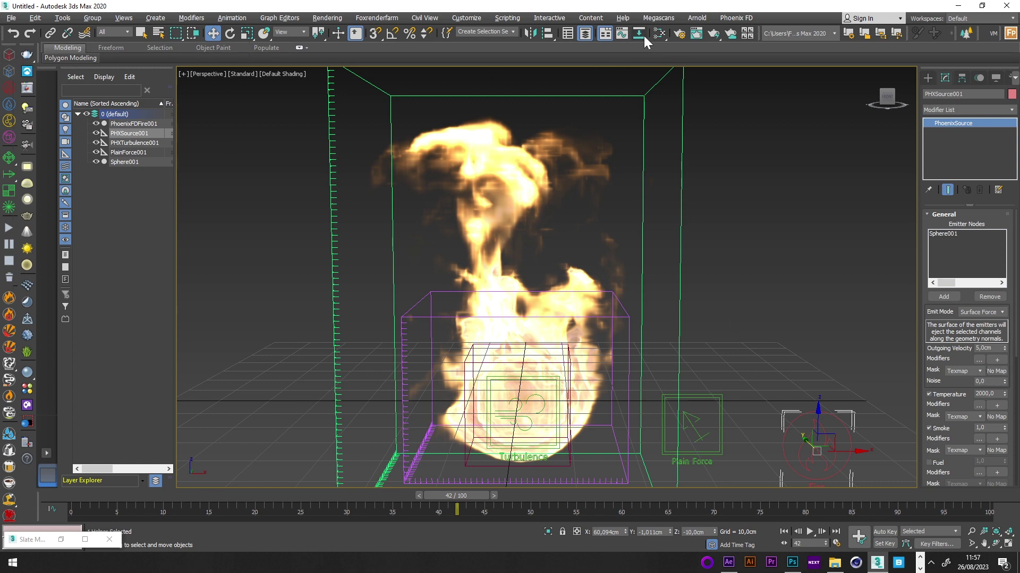
Connect the Gradient Ramp map to PHXSource001's Mask slot as an instance in the Slate editor
left_click(658, 33)
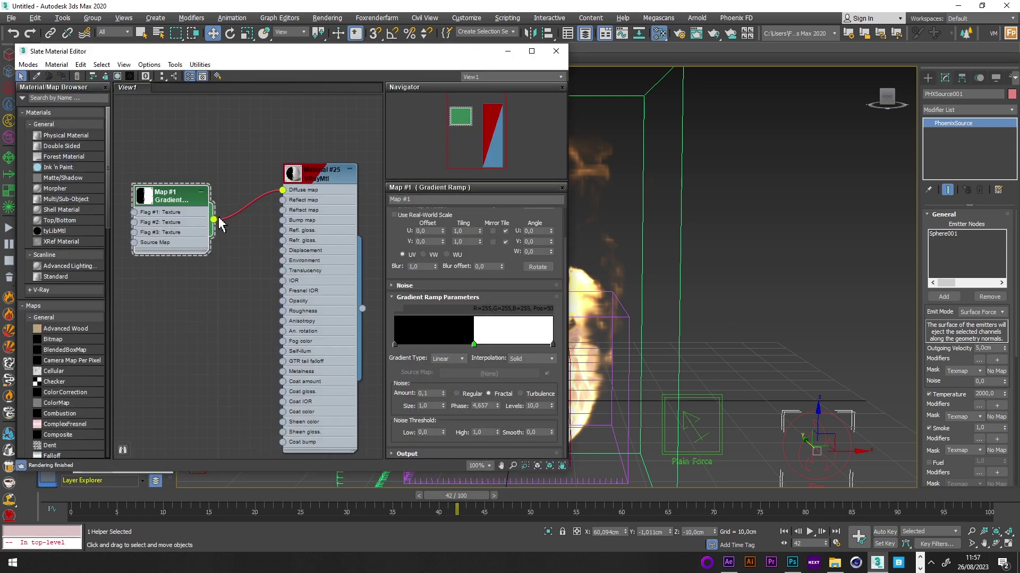
left_click_drag(214, 221, 1002, 378)
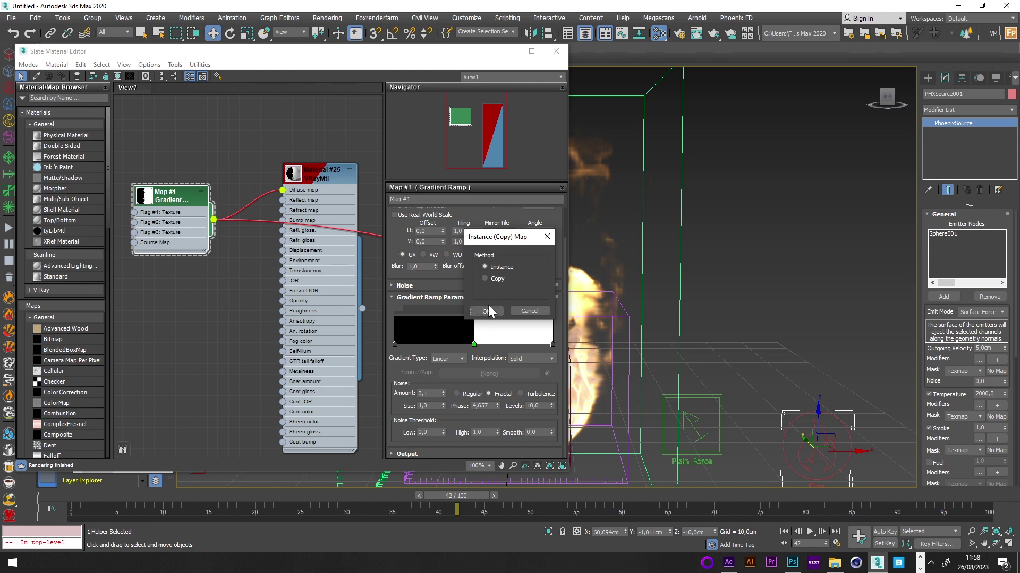
left_click(485, 311)
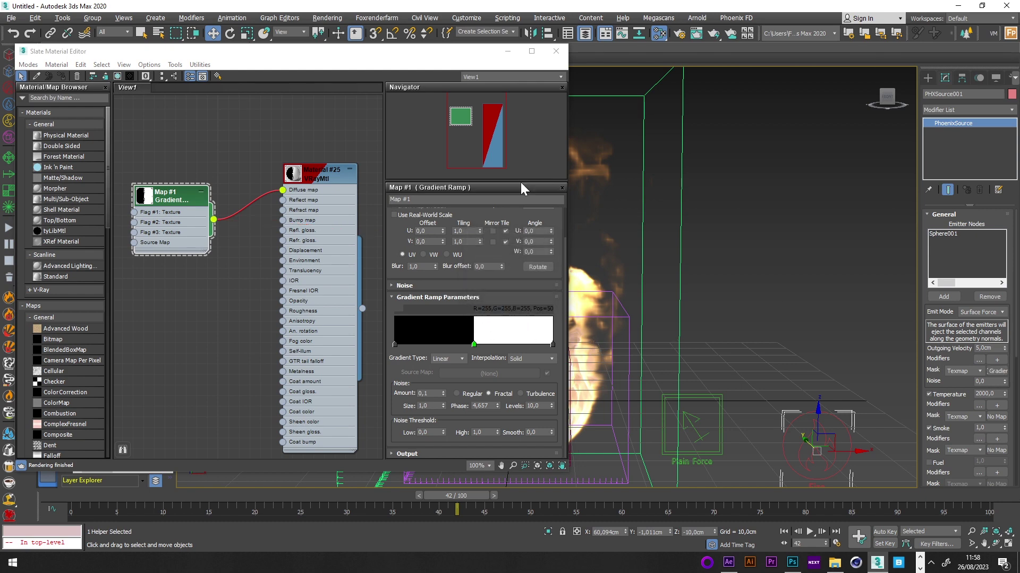
left_click(507, 51)
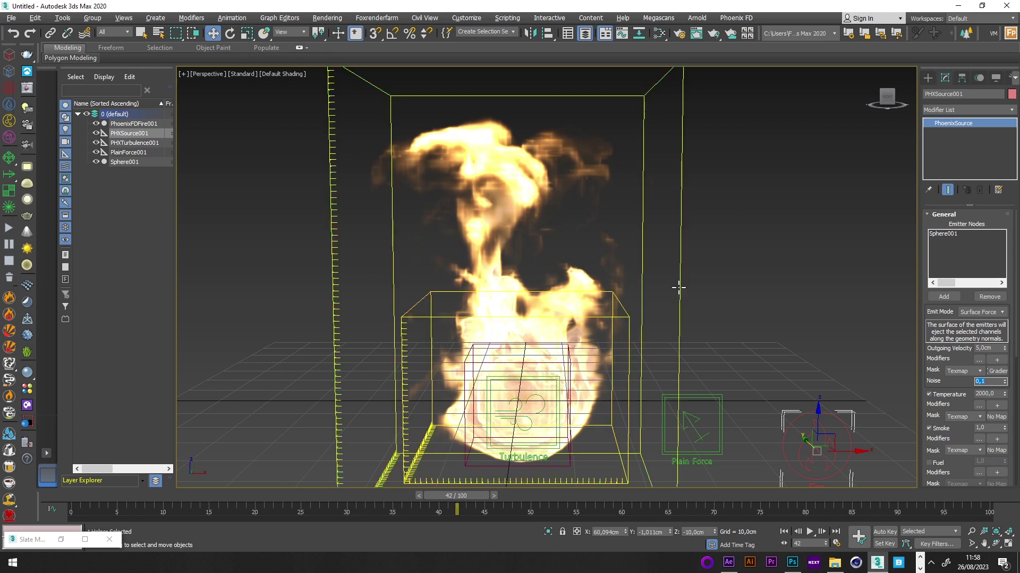
Set the fire grid's Cell Size to 0,8 cm and simulate to about frame 67
left_click(732, 260)
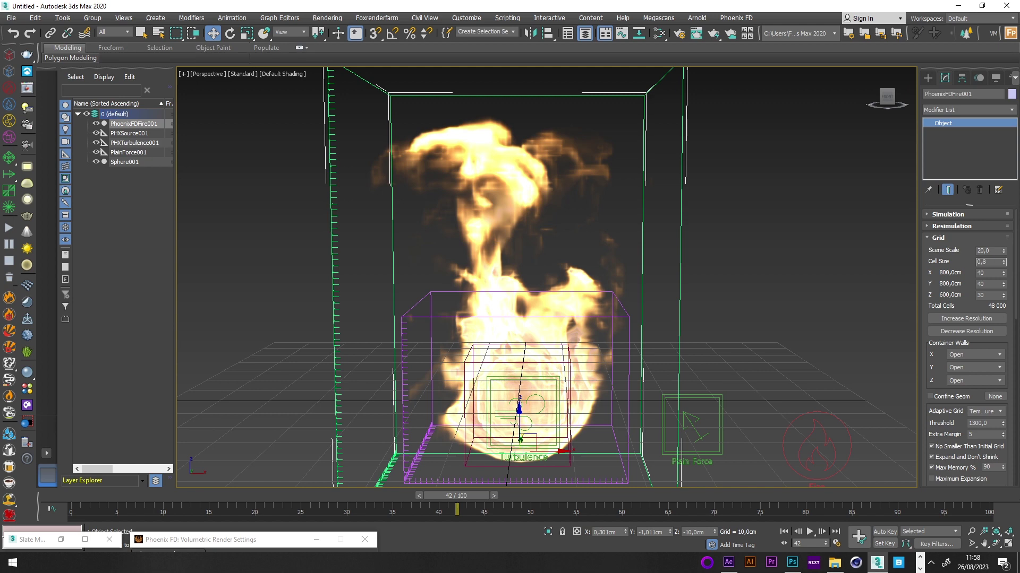
key("Return")
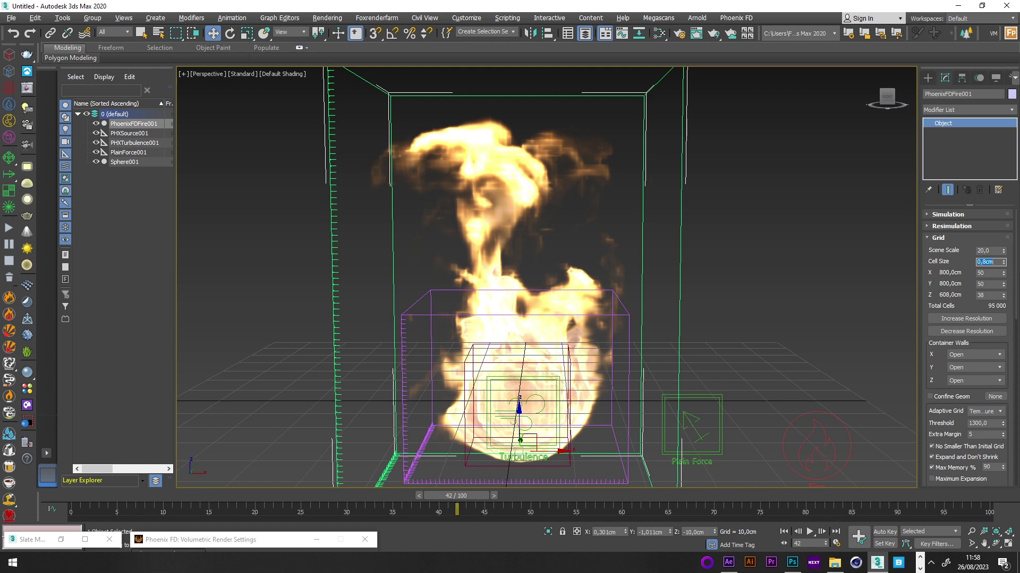
left_click(9, 261)
left_click(8, 228)
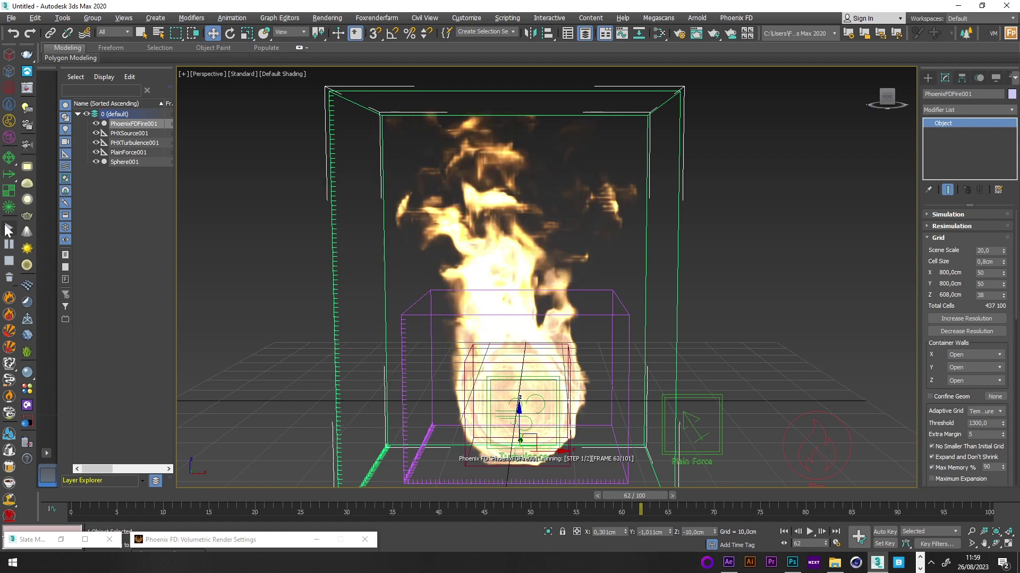
left_click(8, 261)
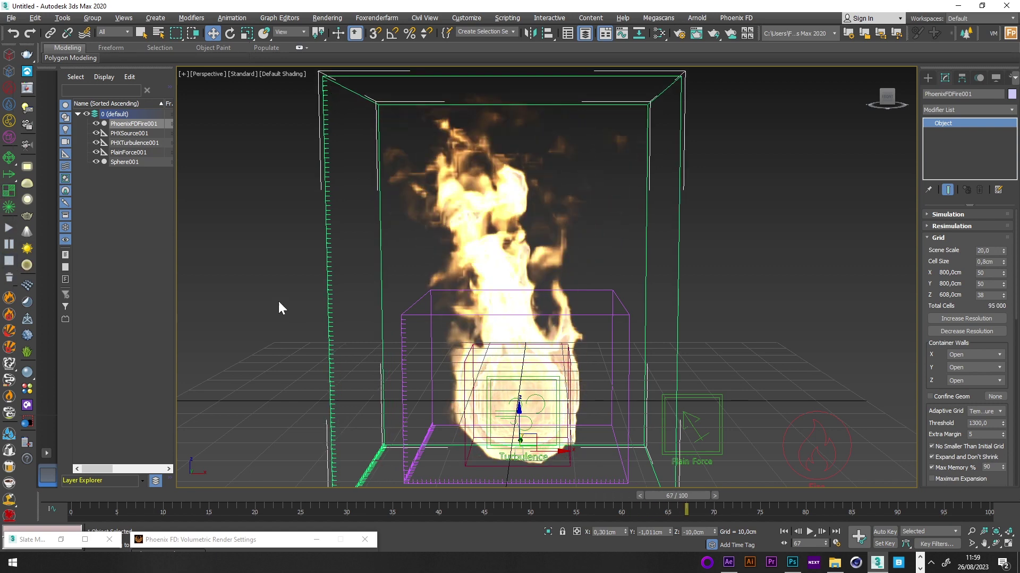
Deselect everything and scrub the timeline to review the resimulated fire's early frames
left_click(279, 303)
left_click_drag(79, 495, 372, 497)
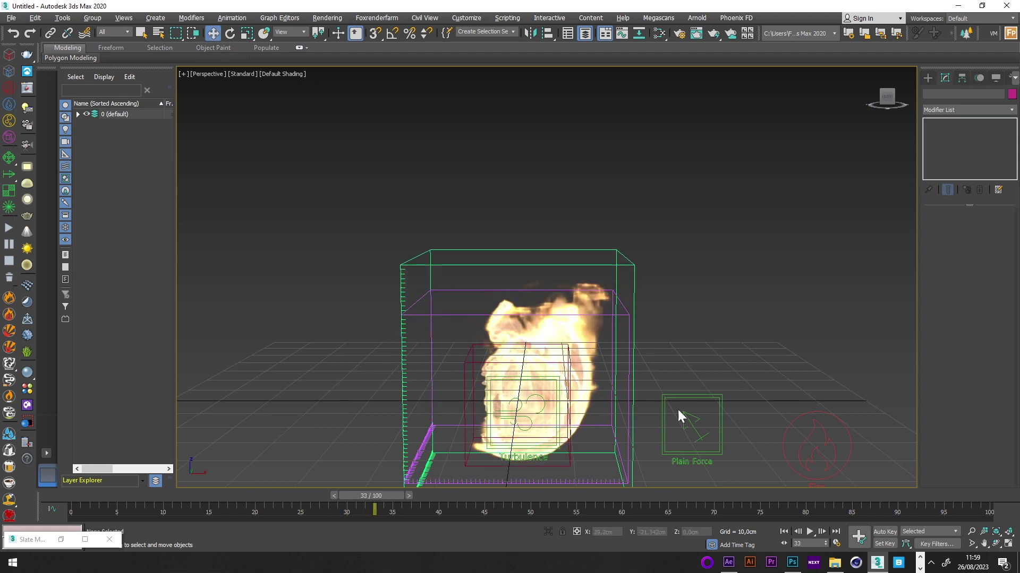
left_click_drag(371, 495, 584, 451)
key("w")
scroll(552, 420, "up", 3)
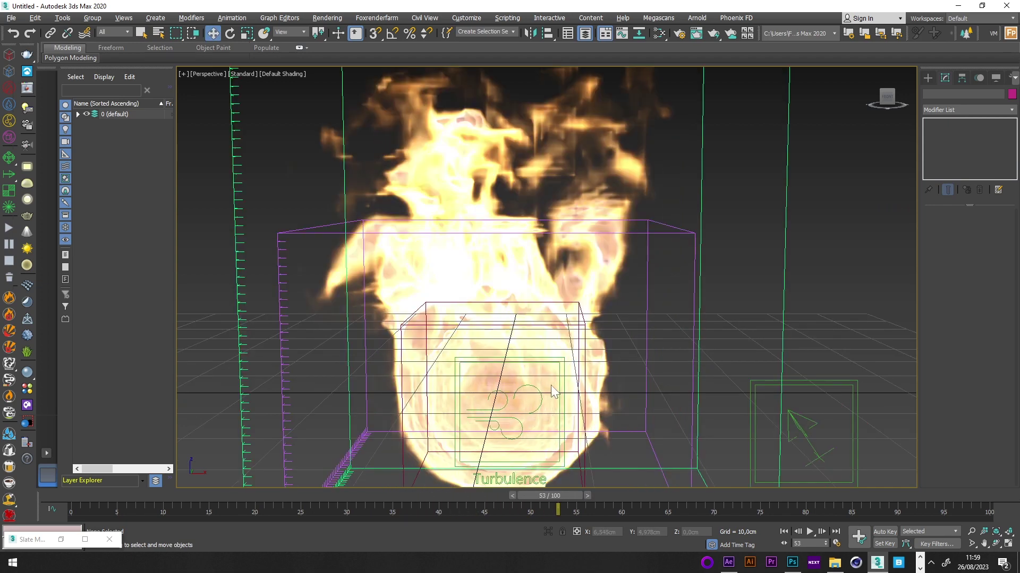
scroll(553, 420, "down", 3)
mouse_move(552, 403)
middle_mouse_down()
mouse_move(554, 384)
mouse_move(556, 395)
middle_mouse_up()
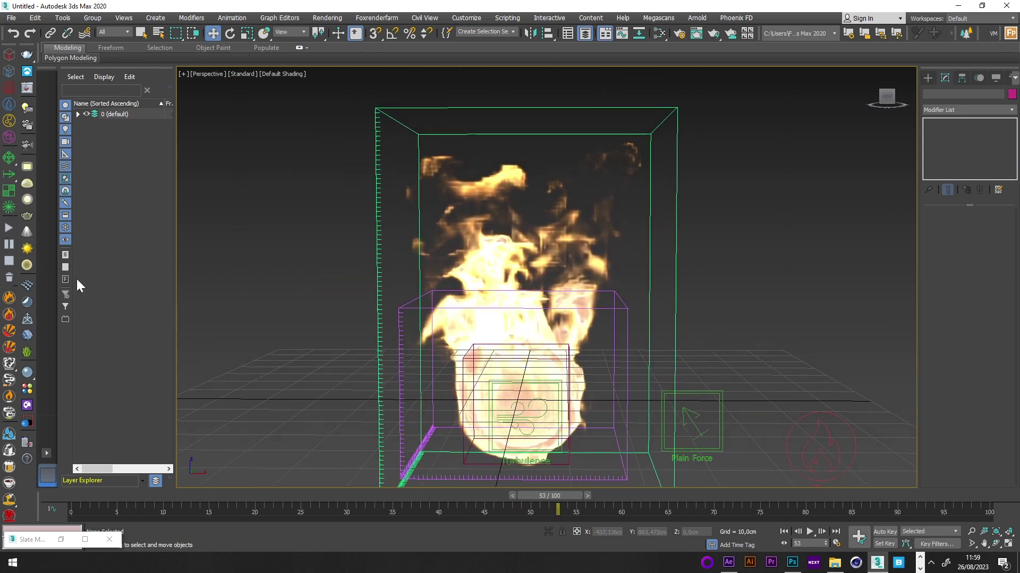
In V-Ray's Global switches, change the lights setting from Adaptive lights to Full lights evaluation
left_click(678, 32)
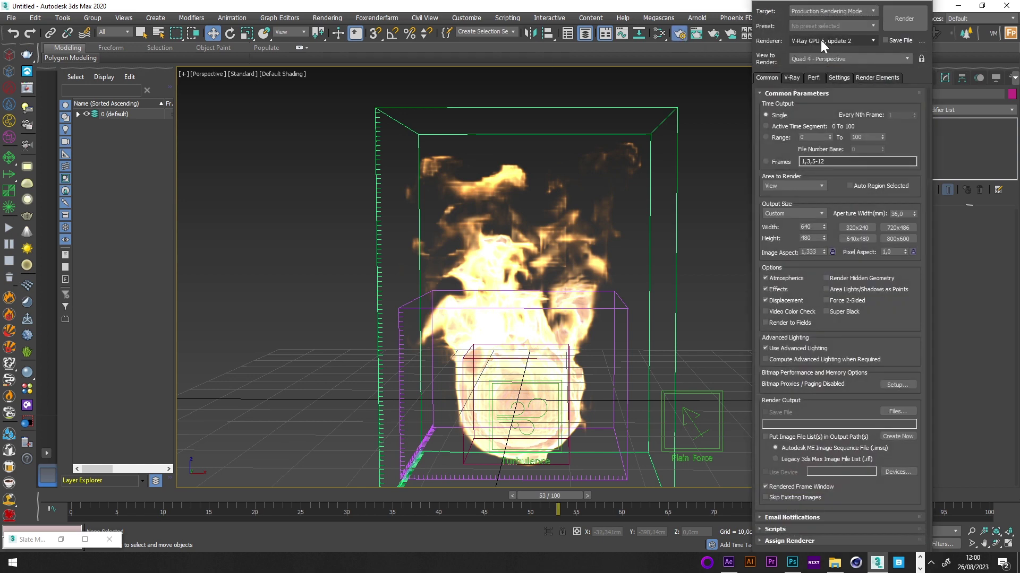
left_click(839, 77)
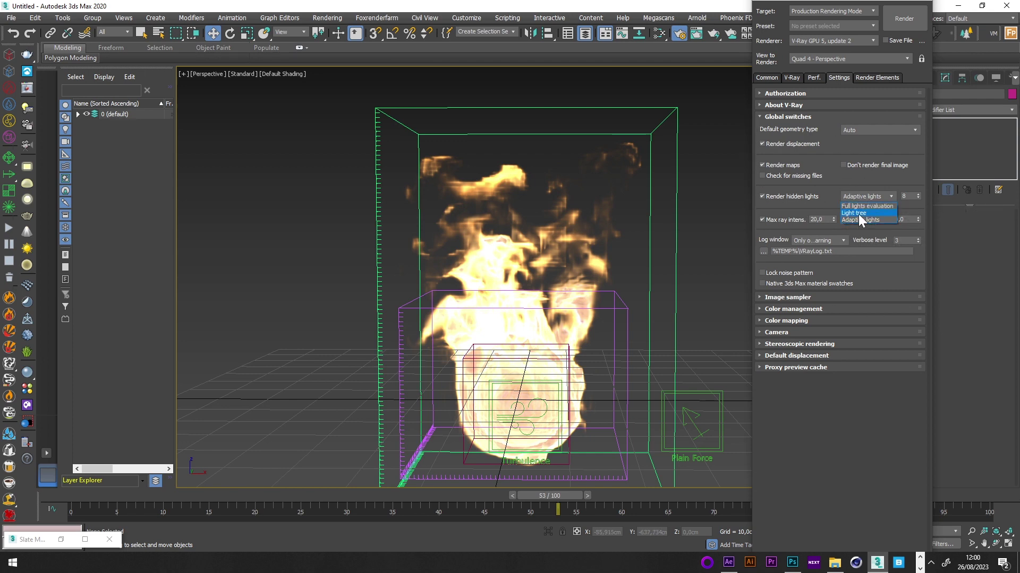
left_click(858, 207)
left_click(760, 80)
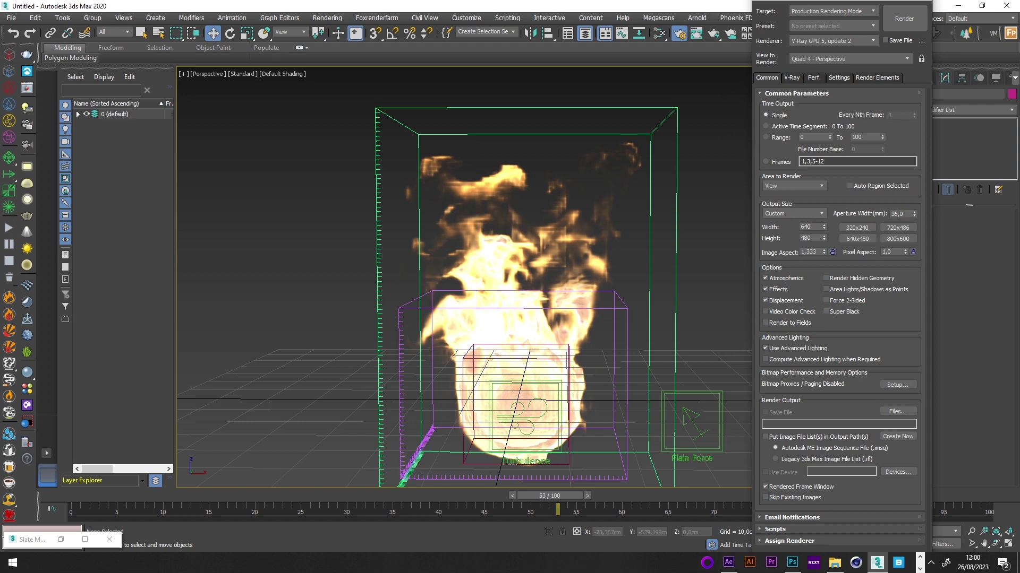
key("F10")
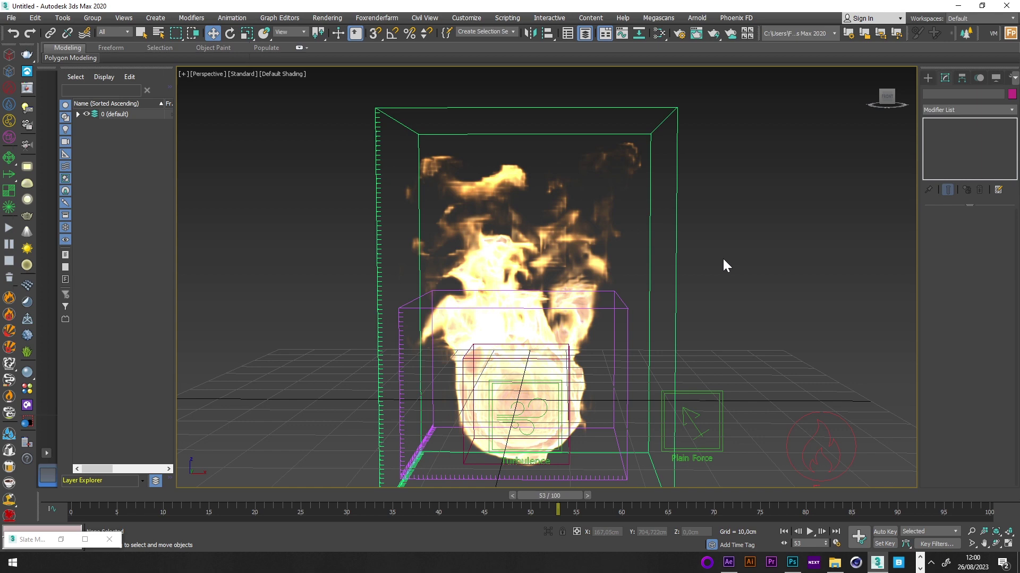
Render the PhysCamera001 view in the V-Ray Frame Buffer
key("c")
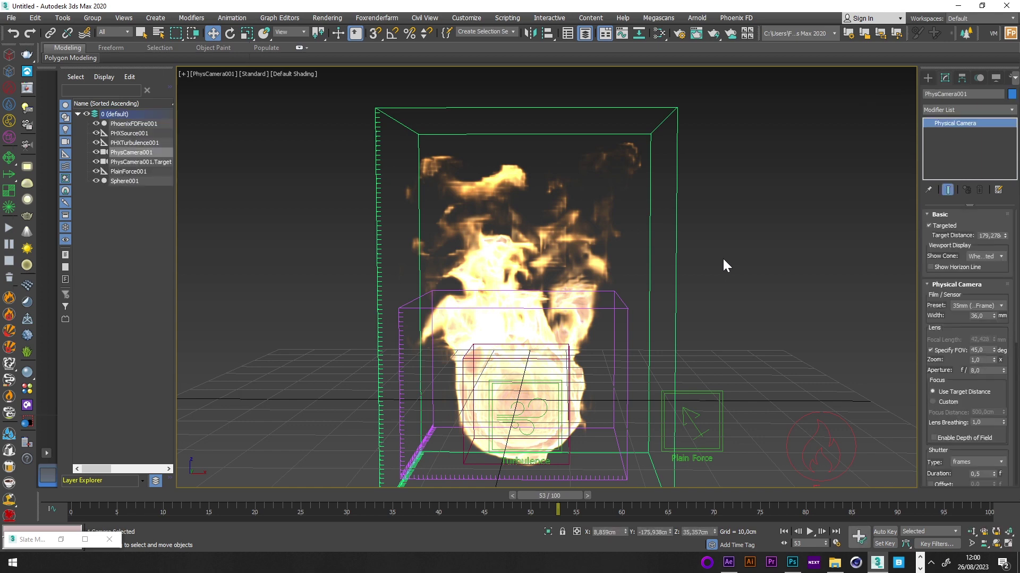
key("shift+q")
left_click_drag(546, 274, 604, 75)
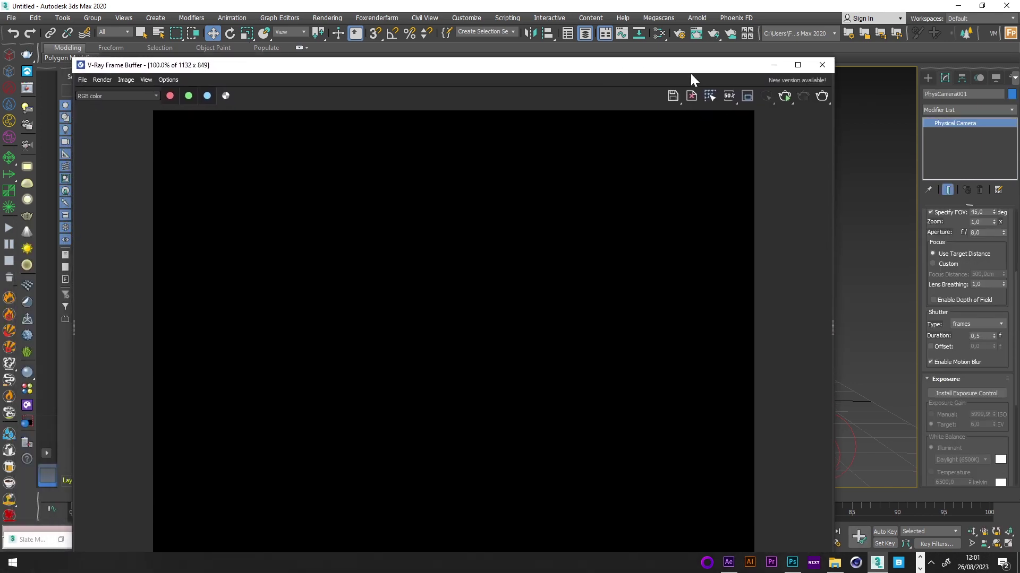
left_click(789, 97)
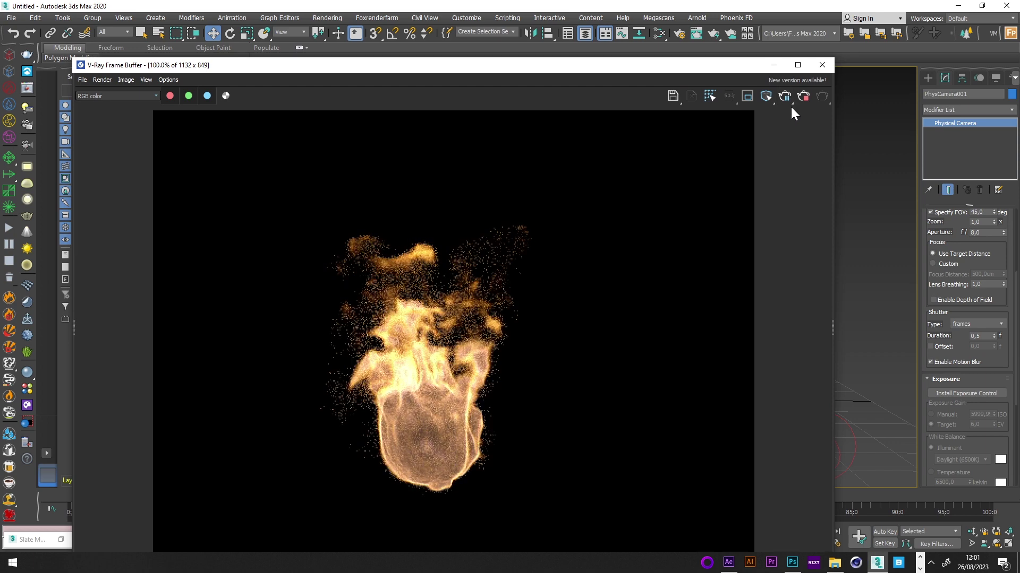
left_click_drag(640, 69, 694, 457)
left_click(802, 63)
Draw a VRayLight plane light and move it up above the fire
left_click(685, 409)
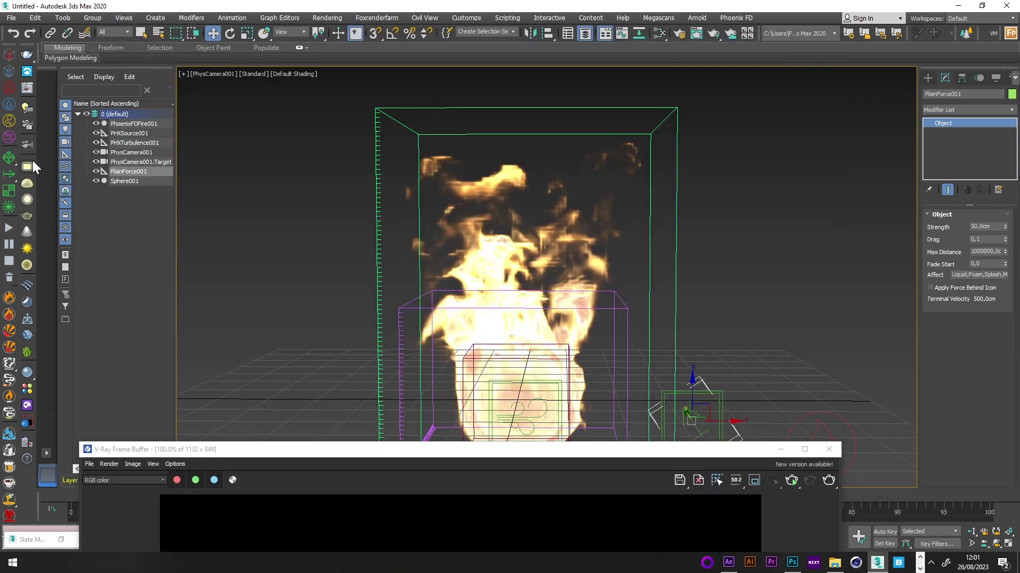
left_click_drag(582, 459, 584, 514)
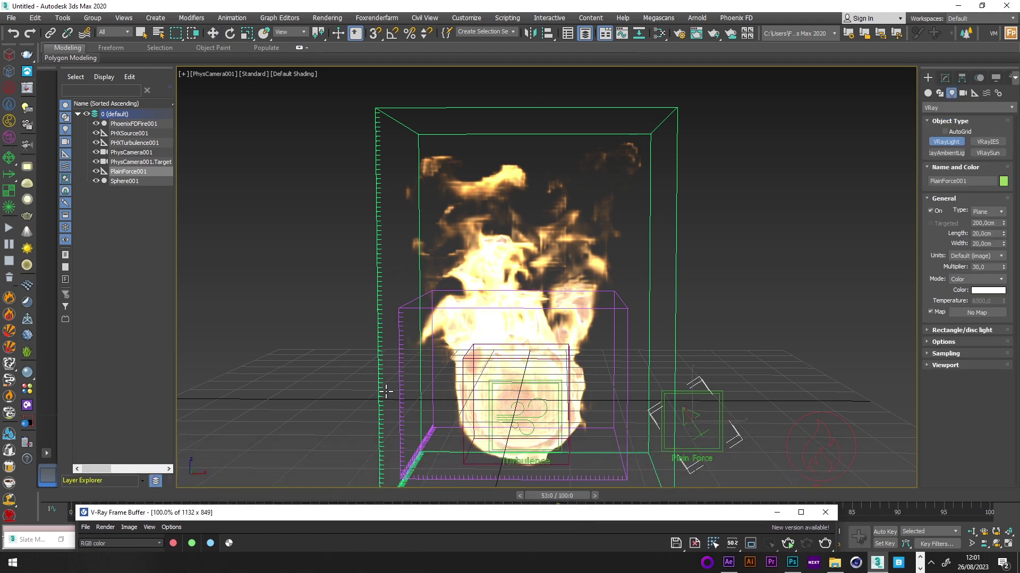
mouse_move(363, 386)
left_mouse_down()
mouse_move(648, 486)
mouse_move(844, 487)
left_mouse_up()
key("w")
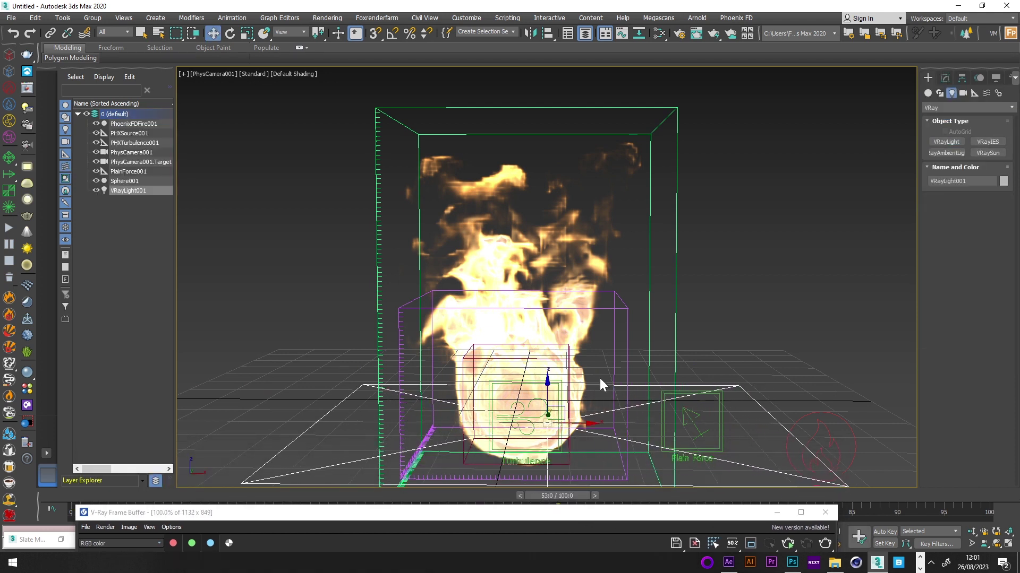
left_click_drag(548, 391, 541, 70)
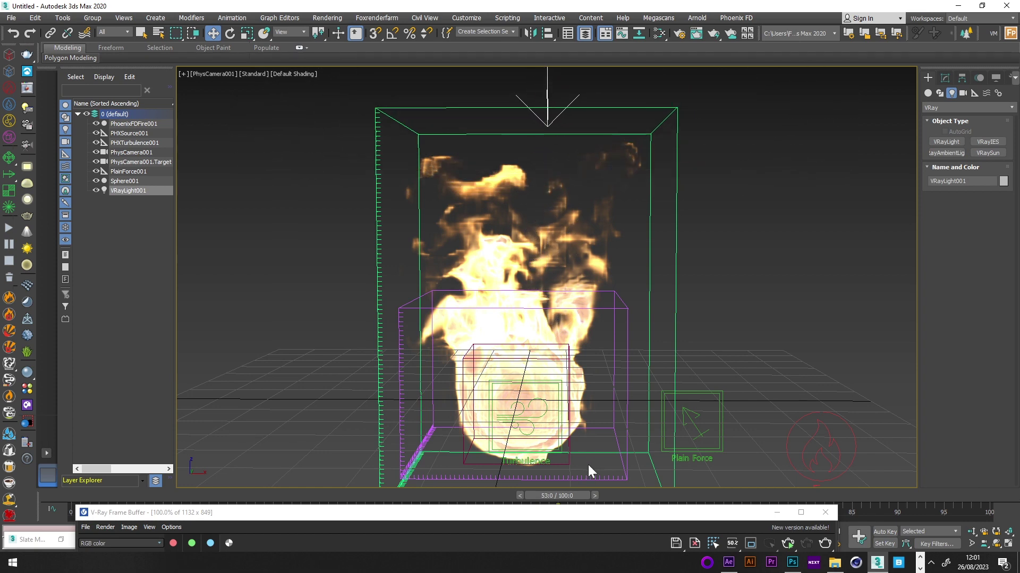
left_click(567, 518)
Start V-Ray interactive rendering to preview the fire under the new light
left_click_drag(567, 518, 601, 62)
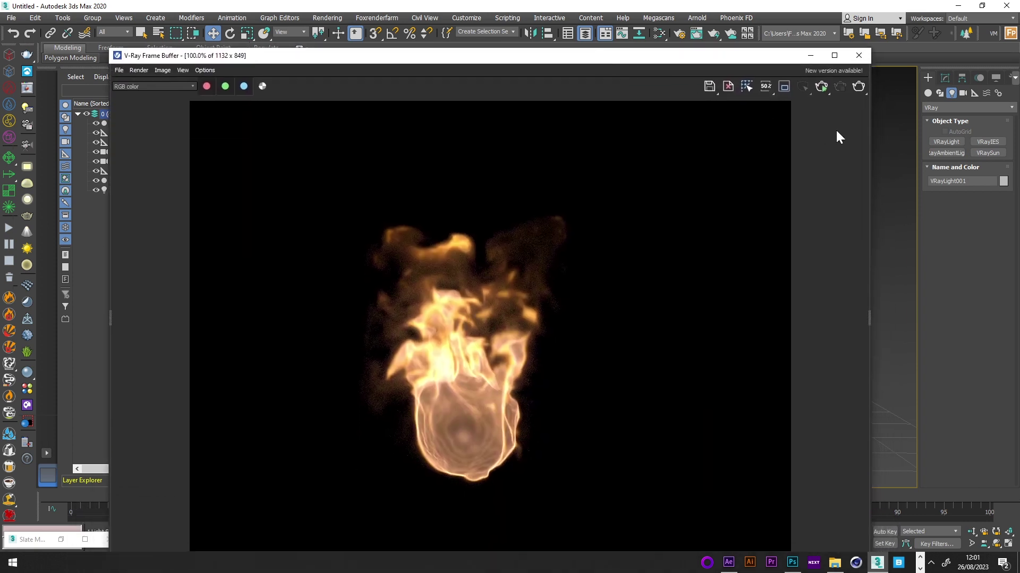
left_click(821, 86)
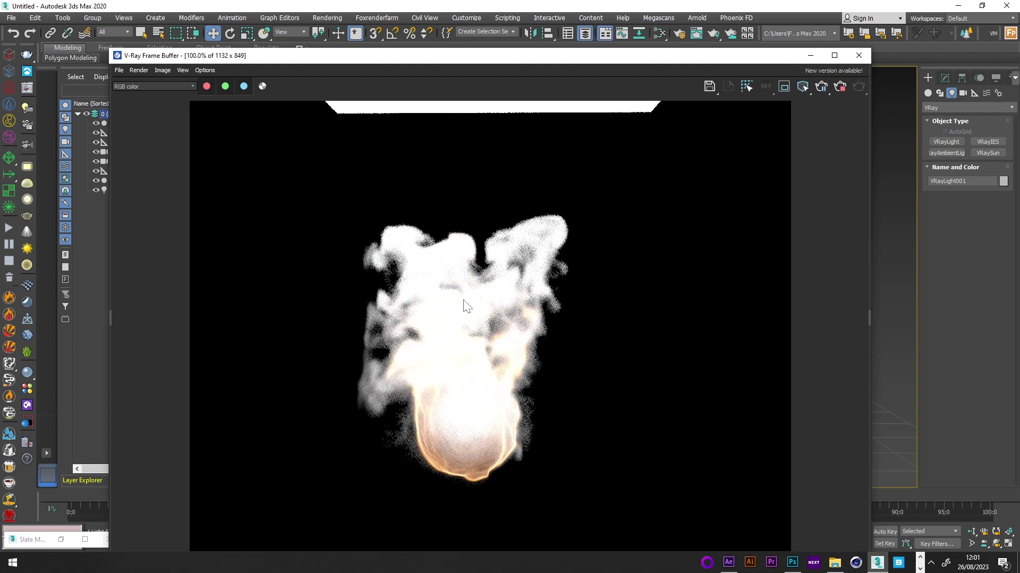
left_click_drag(703, 56, 486, 249)
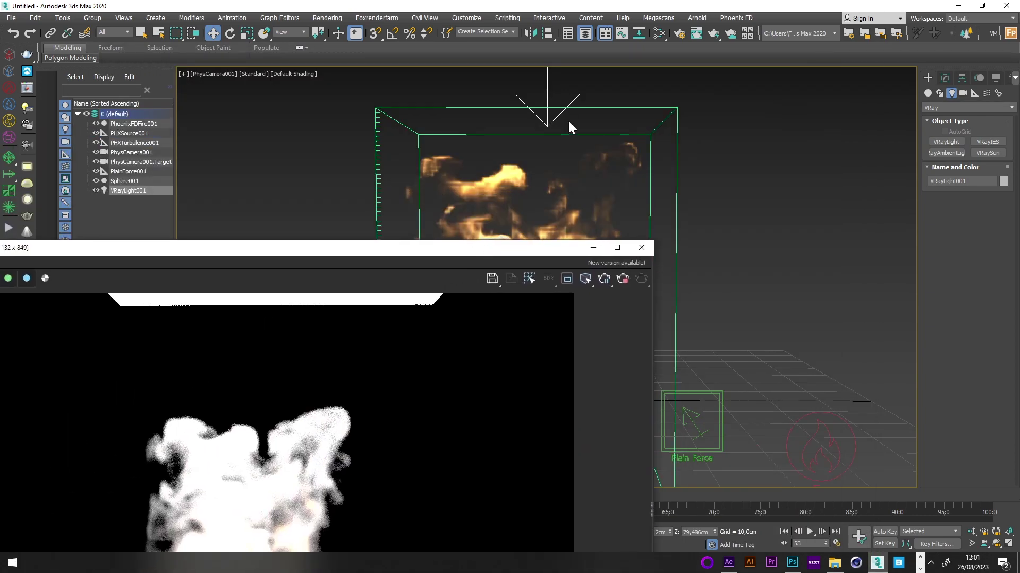
Lower the plane light's multiplier to 2,0
left_click(945, 78)
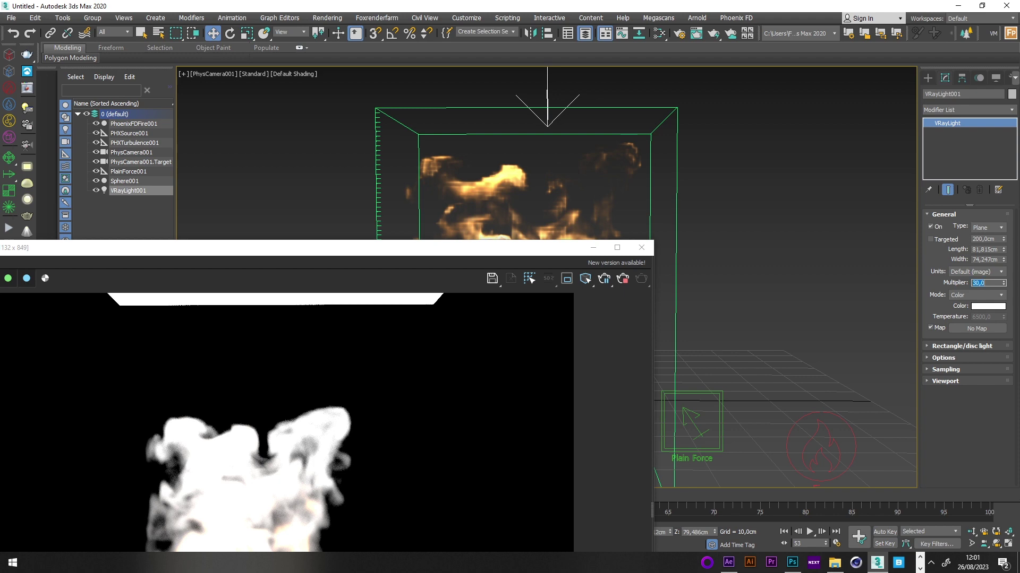
key("Return")
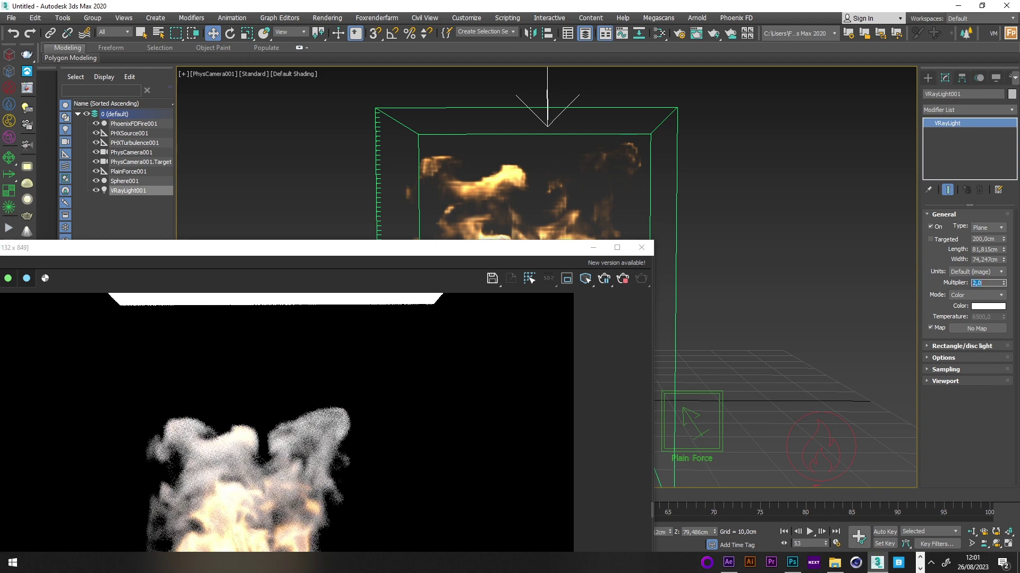
type("2")
key("Return")
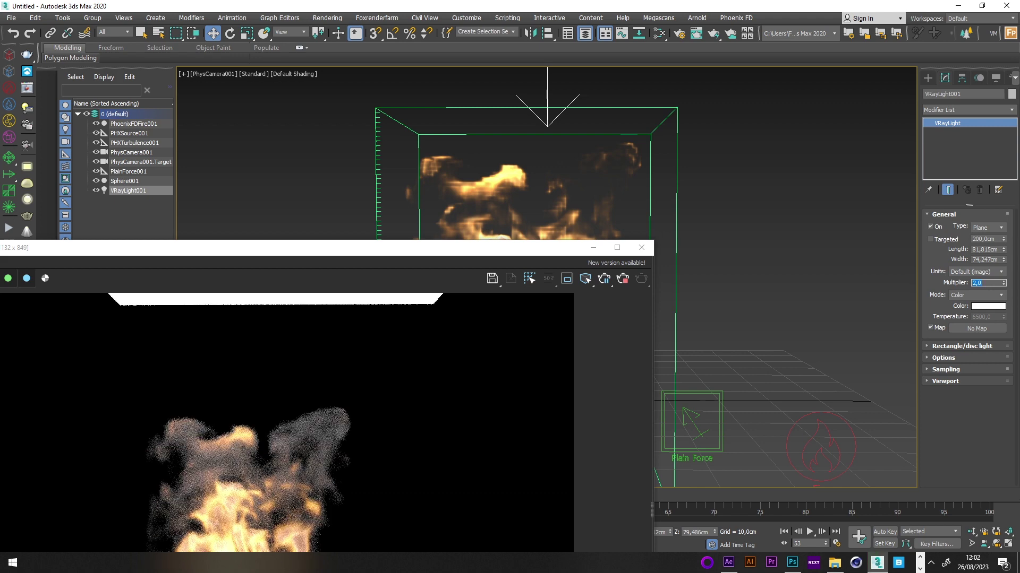
Make the light Invisible, then open PhoenixFDFire001's Volumetric Render Settings
left_click(953, 357)
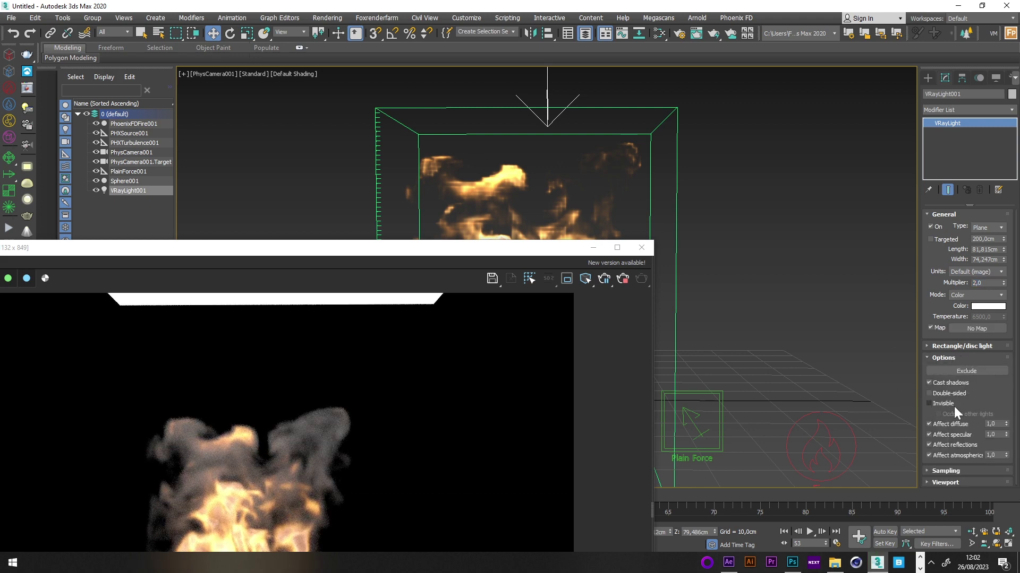
left_click(929, 403)
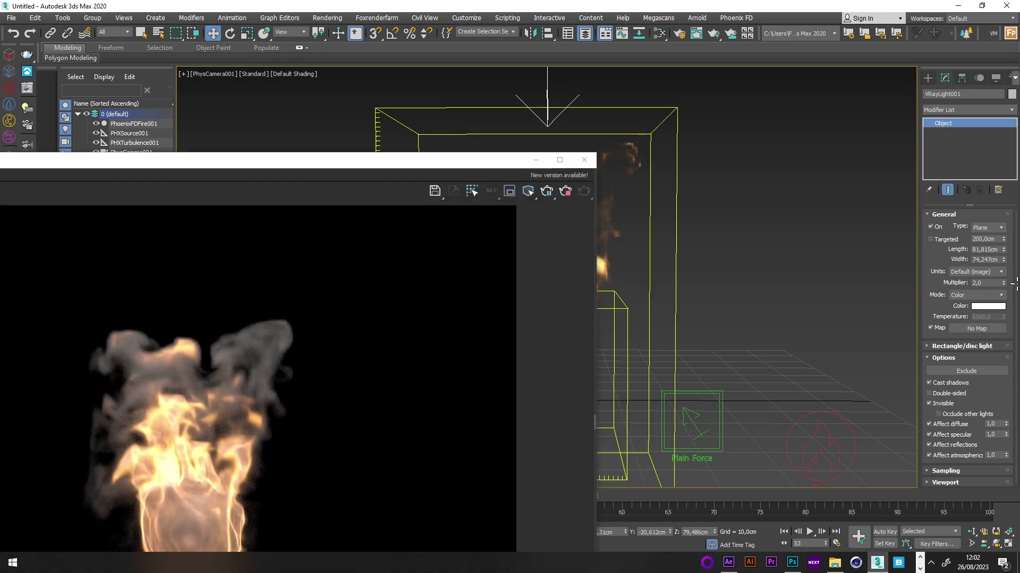
left_click(676, 215)
left_click(565, 191)
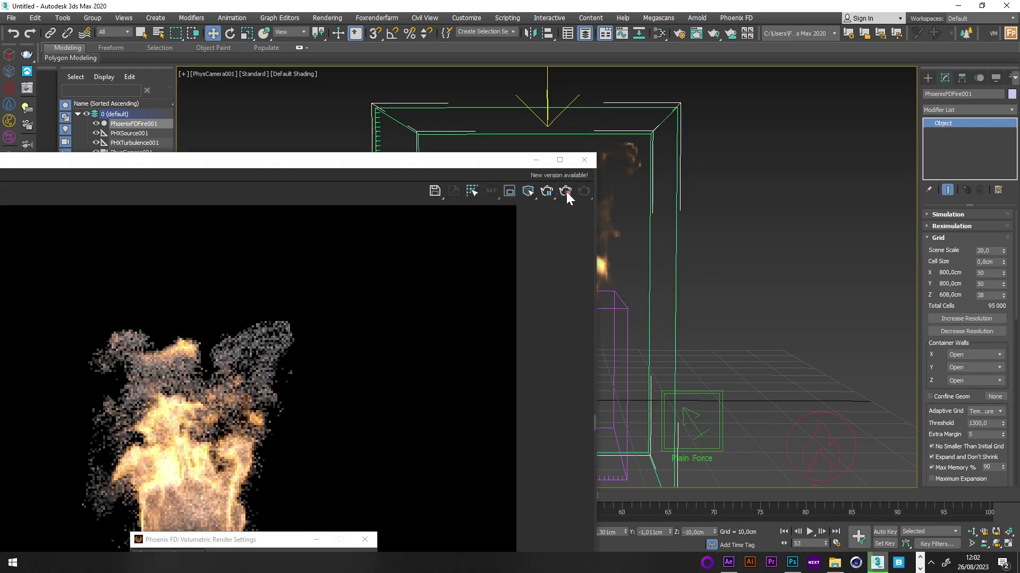
Drag the Smoke Opacity curve's top point down to about 0.095
left_click_drag(235, 540, 736, 93)
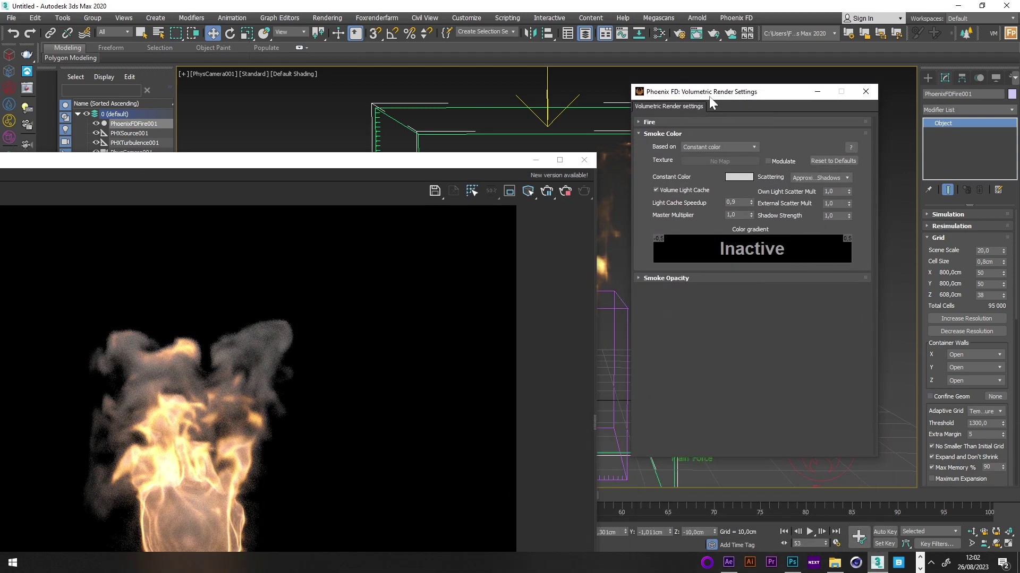
left_click(663, 278)
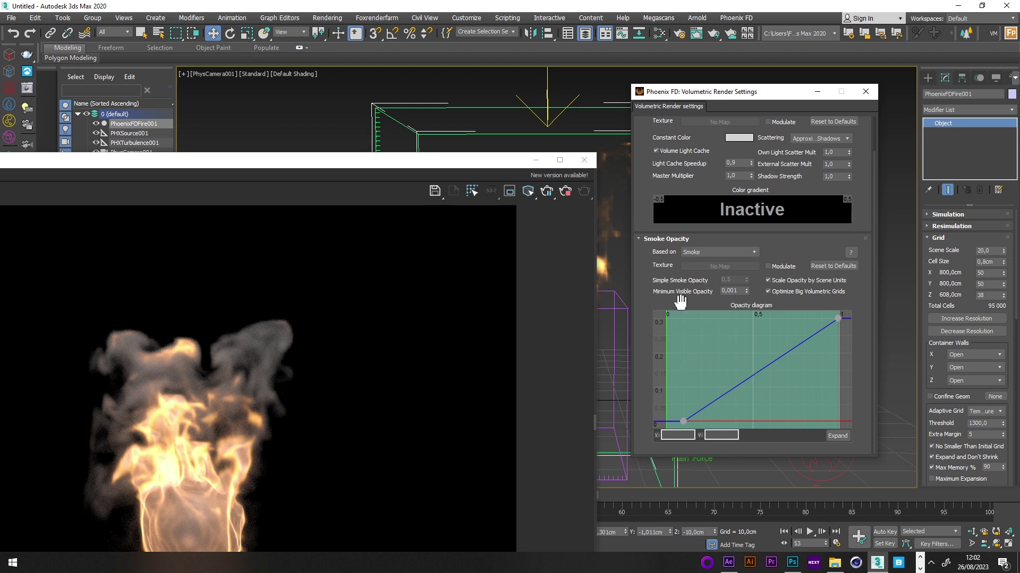
left_click(838, 320)
left_click_drag(838, 319, 836, 389)
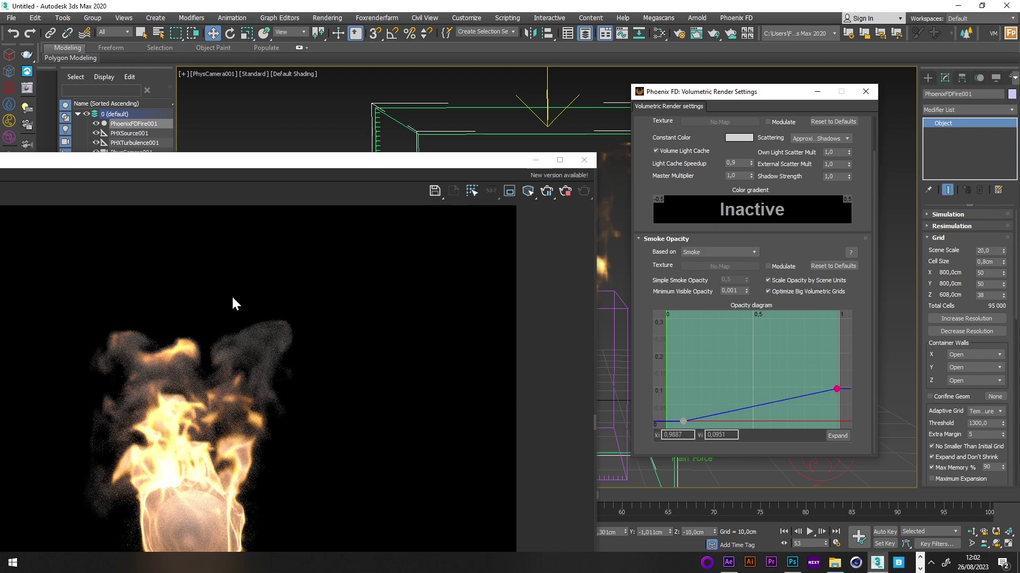
scroll(637, 223, "up", 2)
scroll(676, 247, "down", 2)
Set the Smoke Constant Color to dark grey (RGB 57,57,57)
left_click(737, 139)
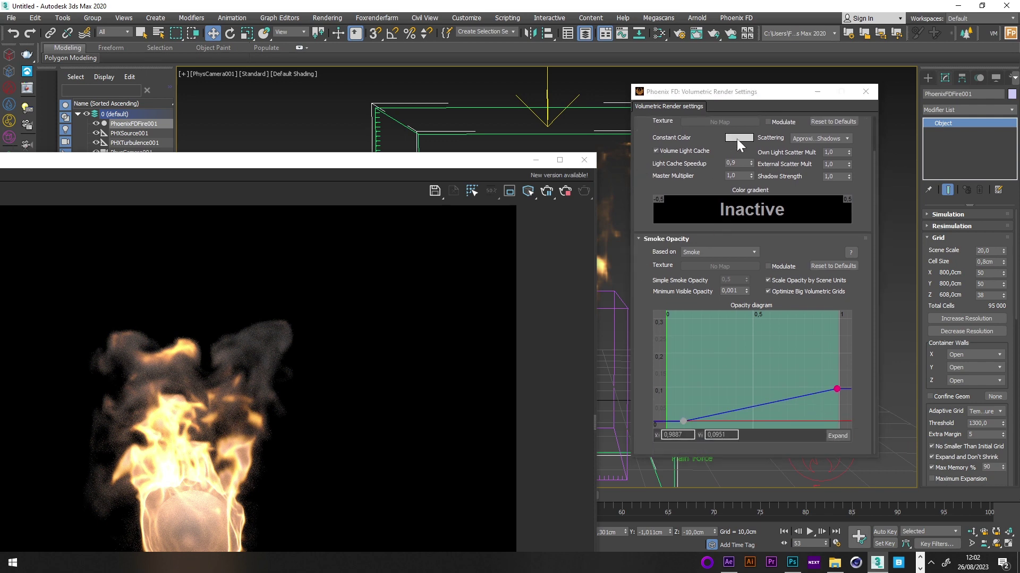
left_click(409, 72)
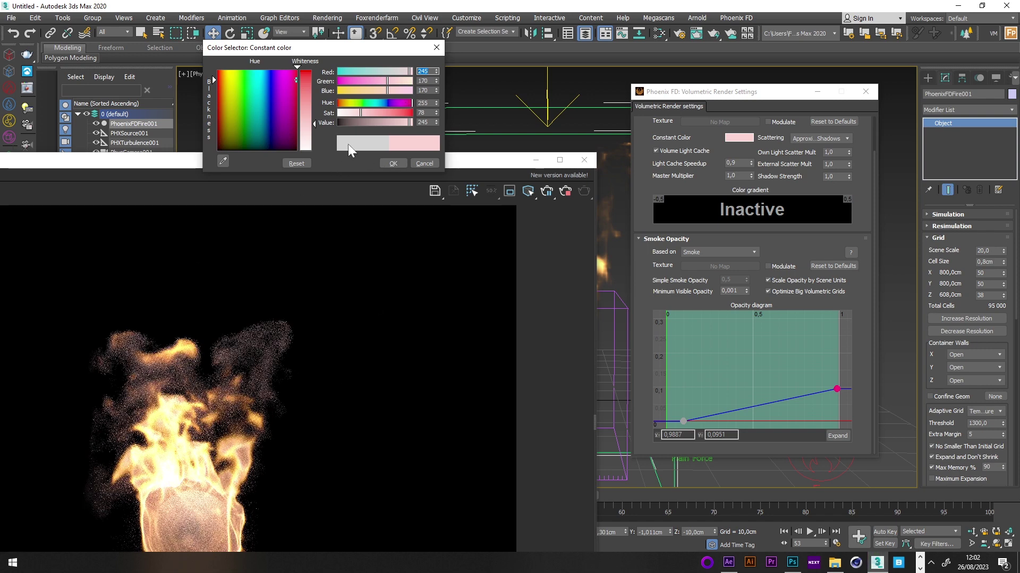
left_click_drag(341, 123, 352, 123)
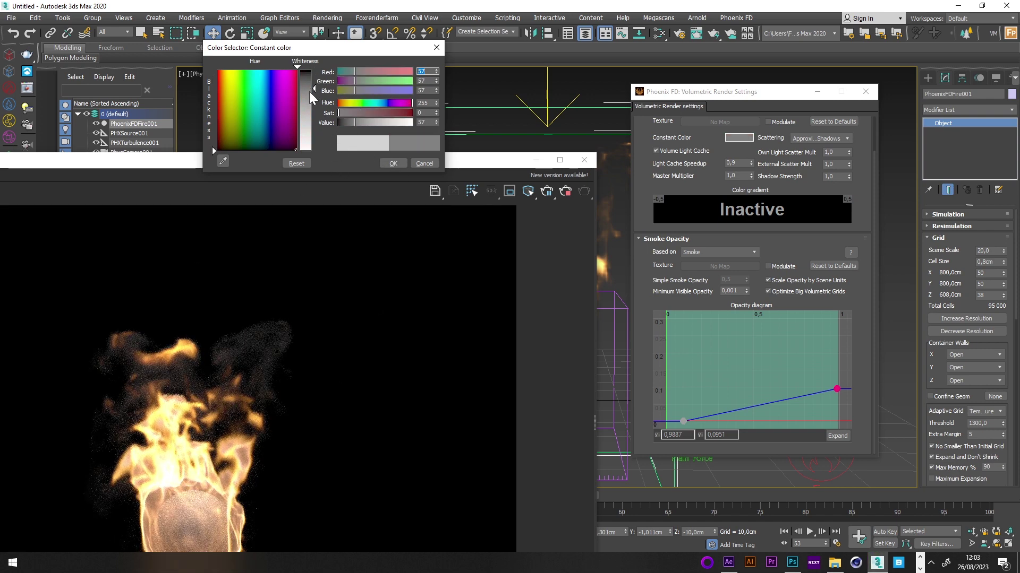
left_click(395, 164)
scroll(865, 228, "up", 3)
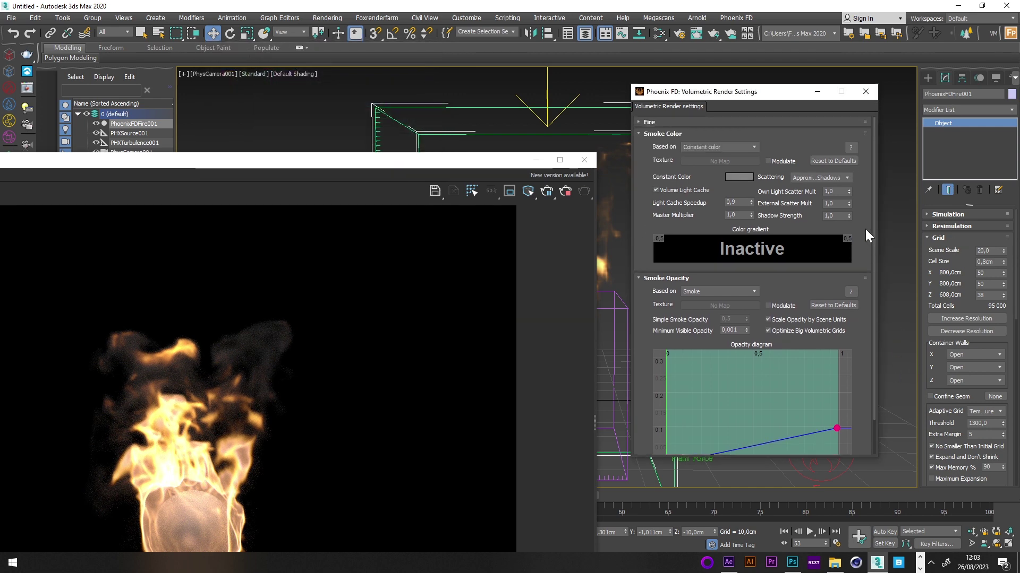
left_click(641, 132)
In the Fire rollout, enter 1 for the Fire Multiplier
left_click(635, 121)
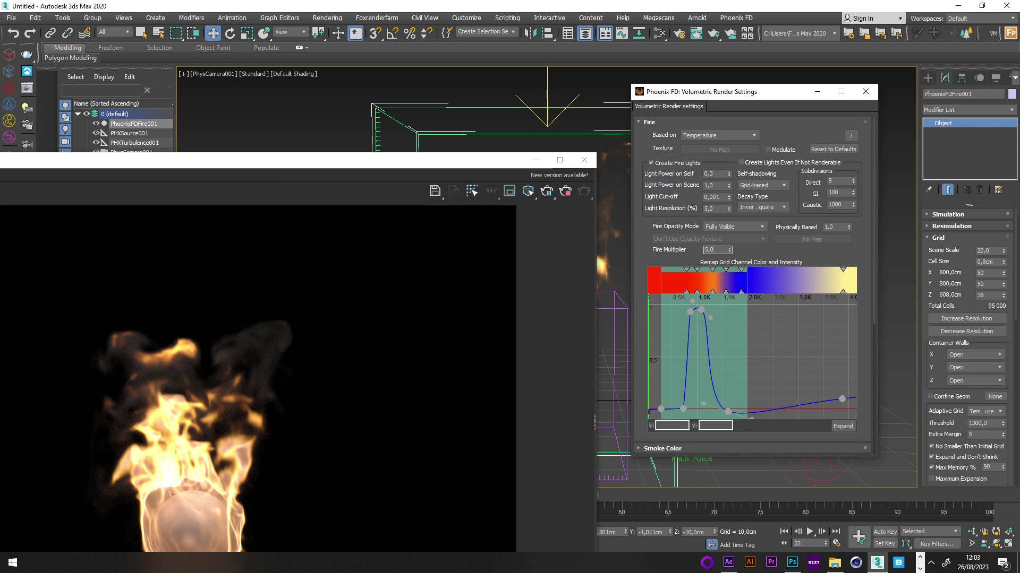
left_click(712, 250)
type("1")
key("Return")
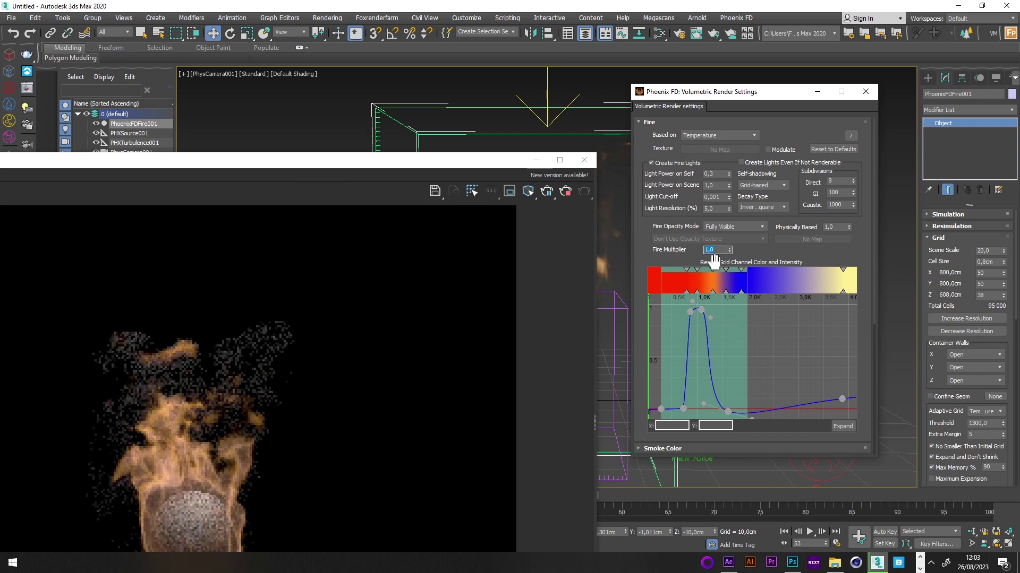
left_click_drag(451, 166, 460, 78)
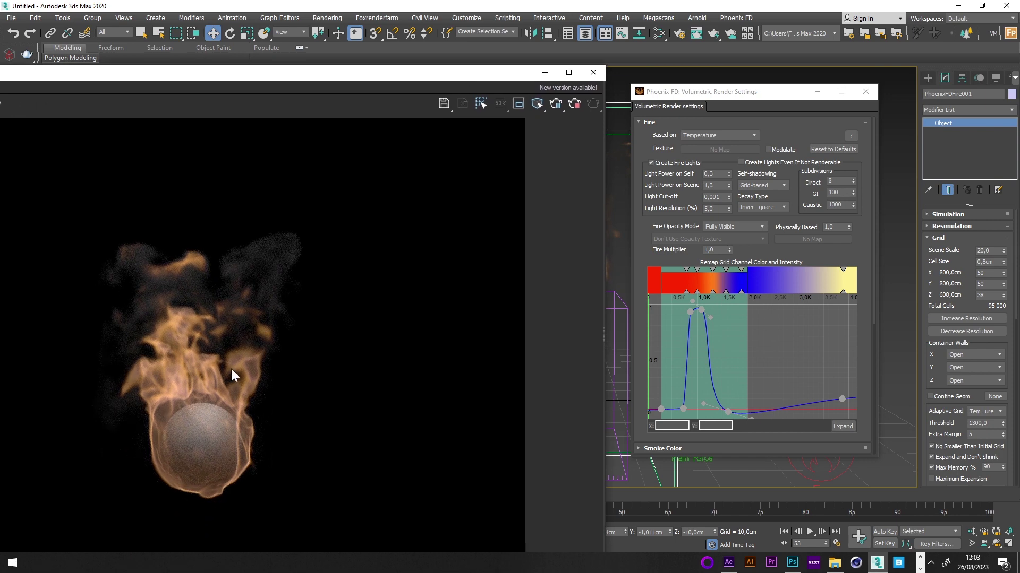
left_click(729, 249)
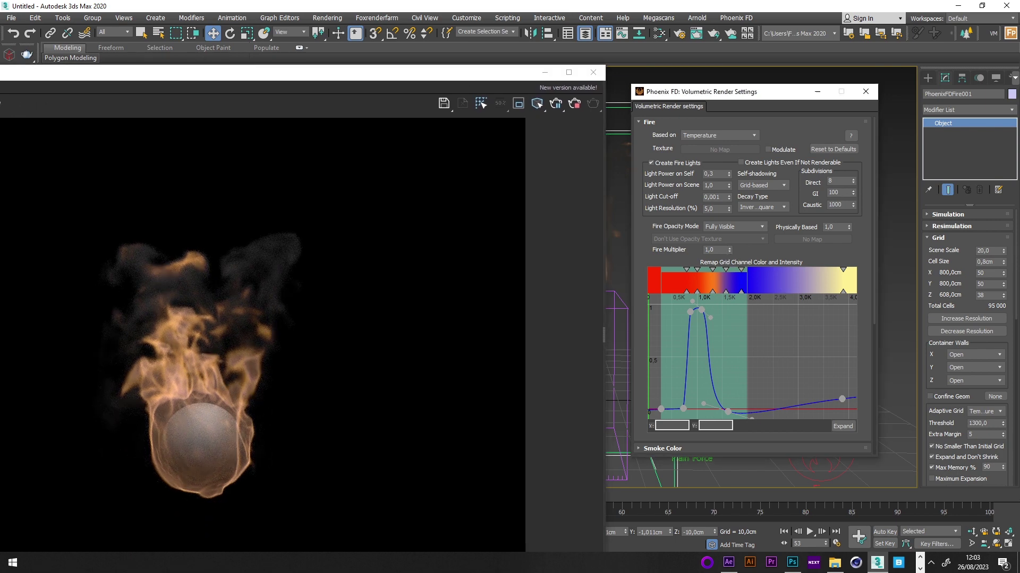
Add an Exposure layer in the VFB Layers panel and set exposure to 0.130
left_click(605, 331)
left_click(517, 133)
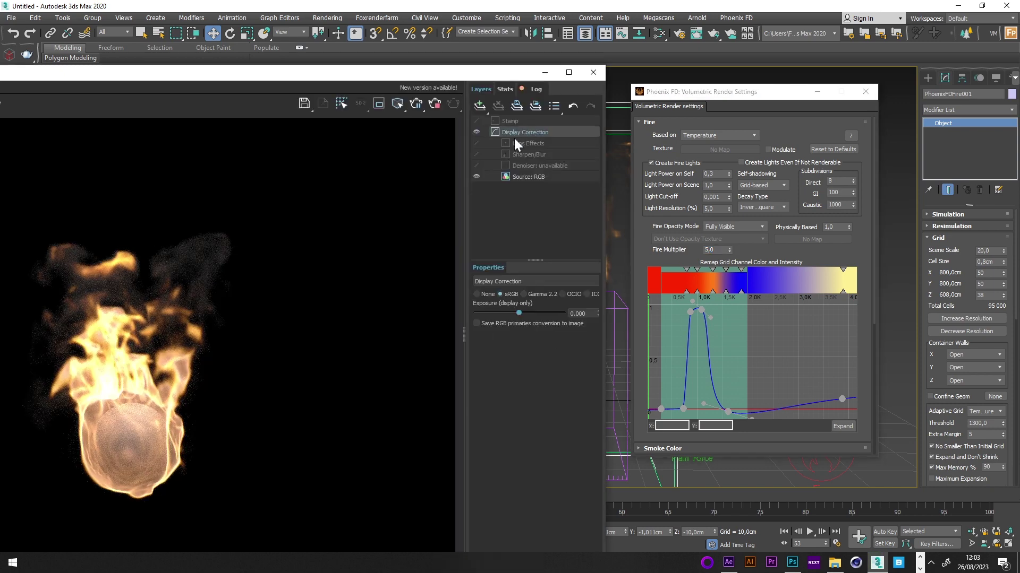
right_click(518, 134)
mouse_move(539, 201)
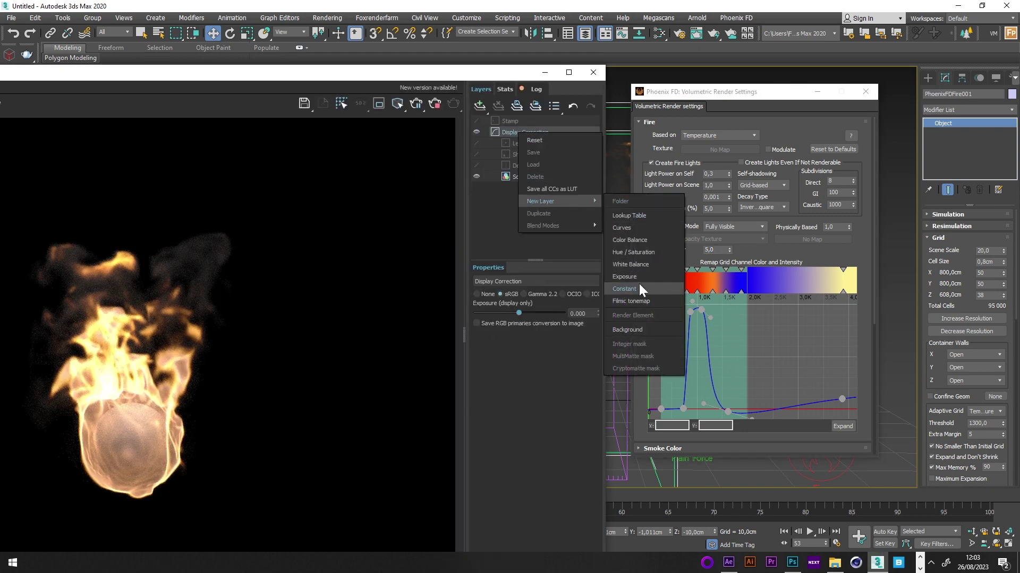
left_click(626, 277)
mouse_move(517, 317)
left_mouse_down()
mouse_move(505, 317)
mouse_move(516, 312)
left_mouse_up()
Enable Lens Effects bloom/glare with threshold 0.200 and intensity about 0.86
left_click(494, 155)
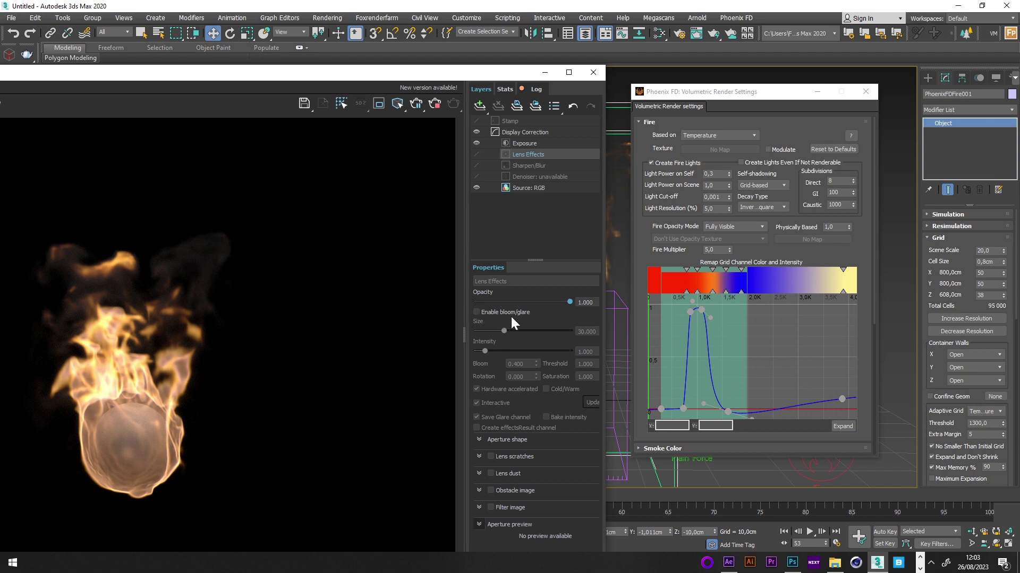
left_click(480, 312)
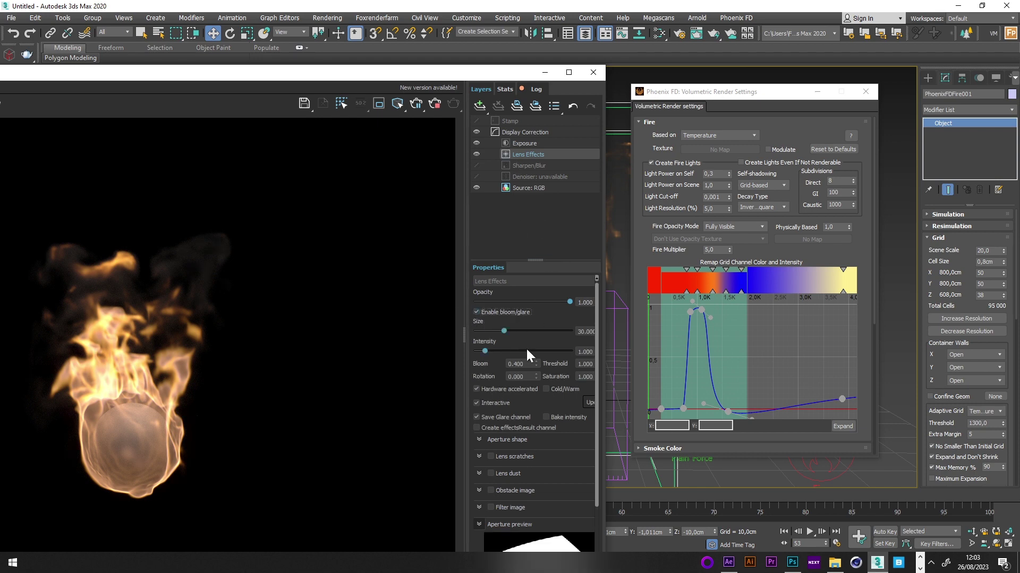
left_click_drag(604, 373, 639, 366)
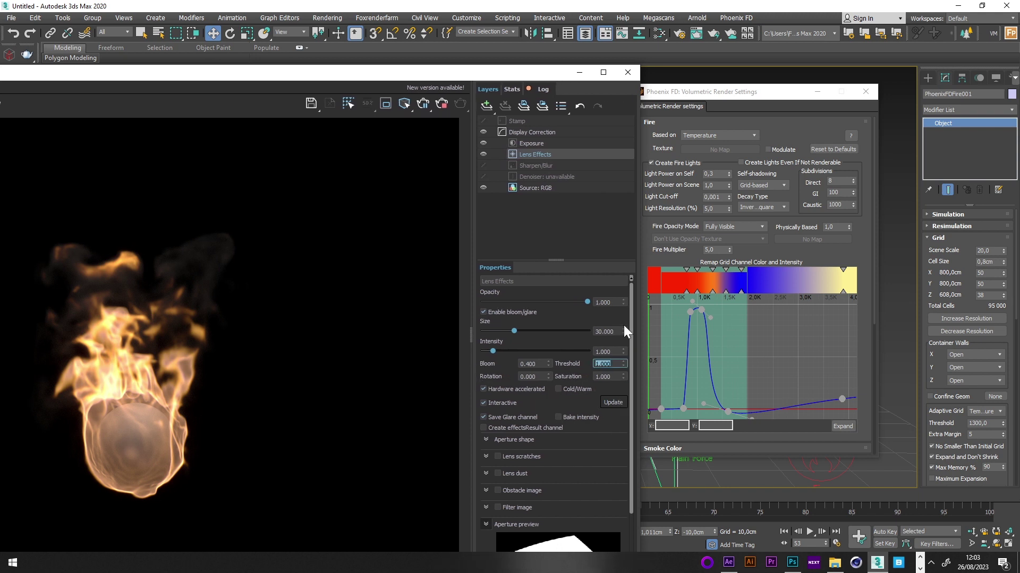
type("0.2")
key("Return")
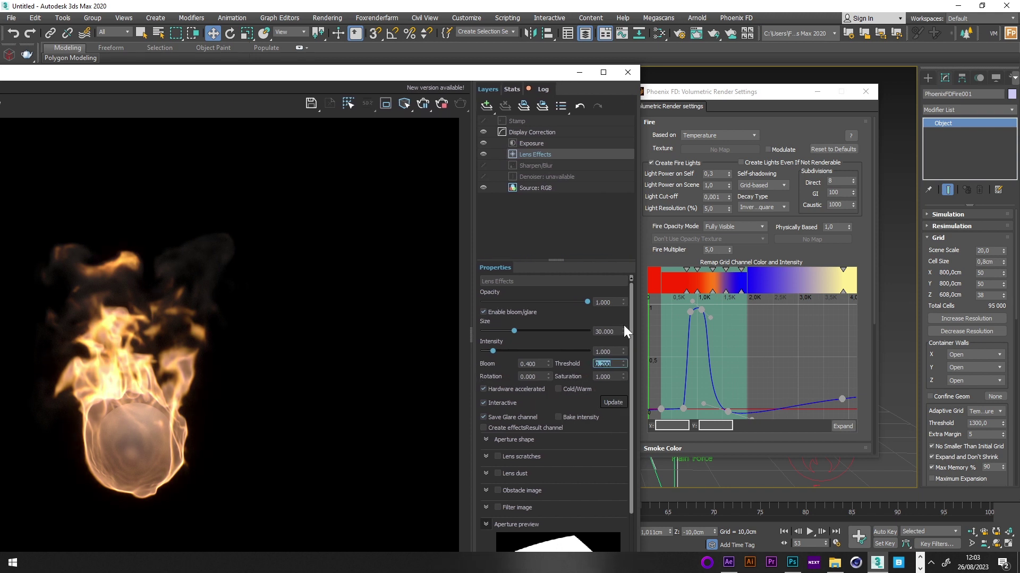
mouse_move(492, 351)
left_mouse_down()
mouse_move(540, 353)
mouse_move(492, 352)
left_mouse_up()
Add a Hue/Saturation layer with saturation -0.252
right_click(537, 134)
mouse_move(556, 207)
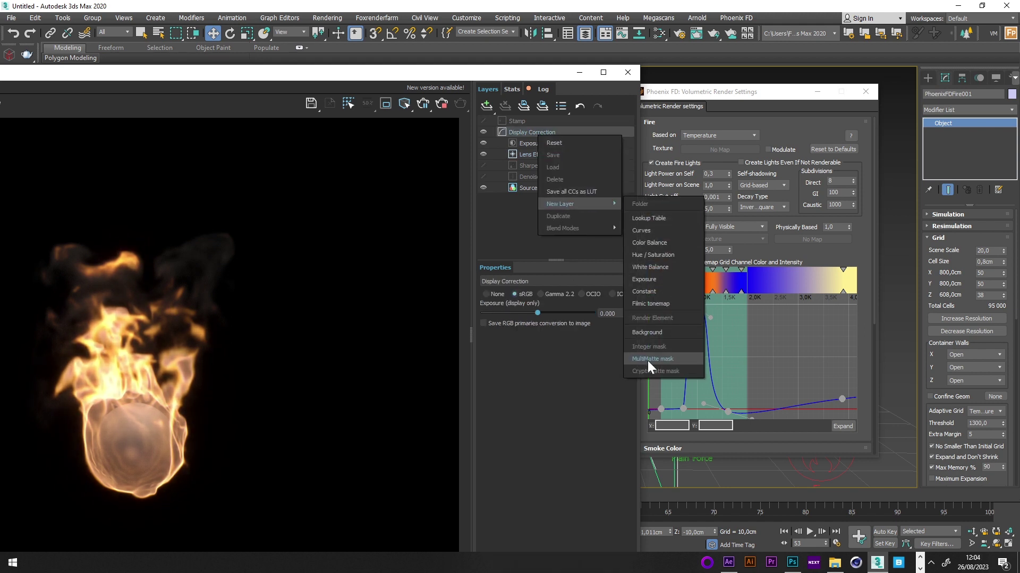
left_click(653, 255)
mouse_move(538, 335)
left_mouse_down()
mouse_move(552, 335)
mouse_move(524, 337)
mouse_move(540, 336)
mouse_move(540, 355)
left_mouse_up()
Tone the Exposure layer down to -0.844 and shift a Fire colour gradient key
left_click(531, 154)
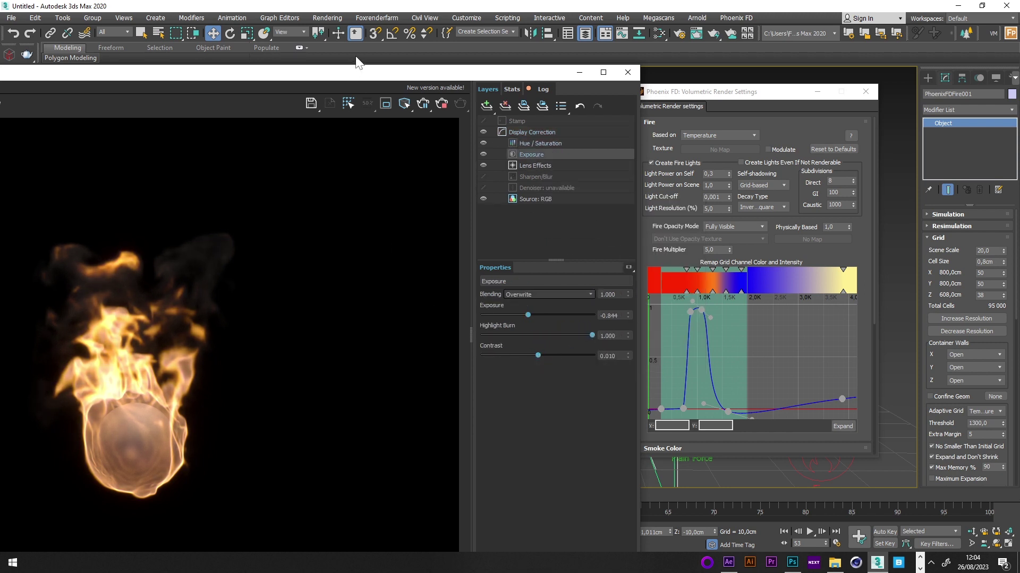
left_click_drag(446, 73, 459, 51)
left_click_drag(724, 101, 752, 97)
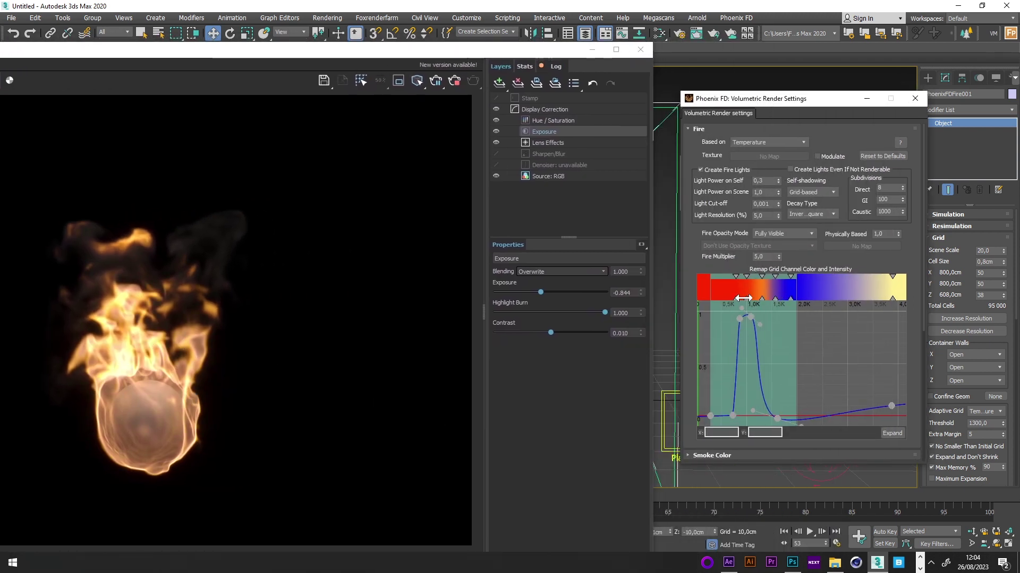
left_click_drag(775, 301, 776, 300)
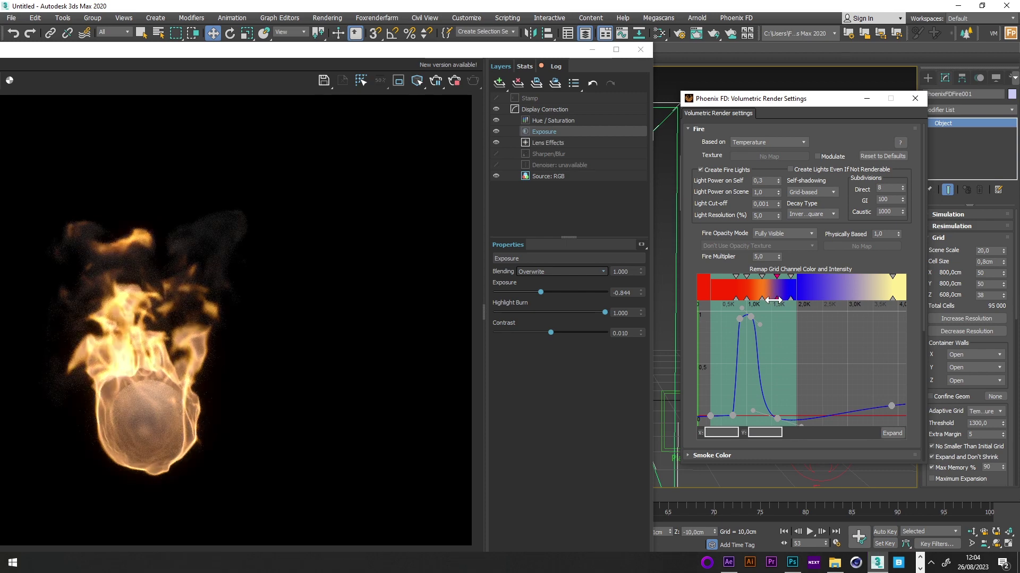
left_click(454, 82)
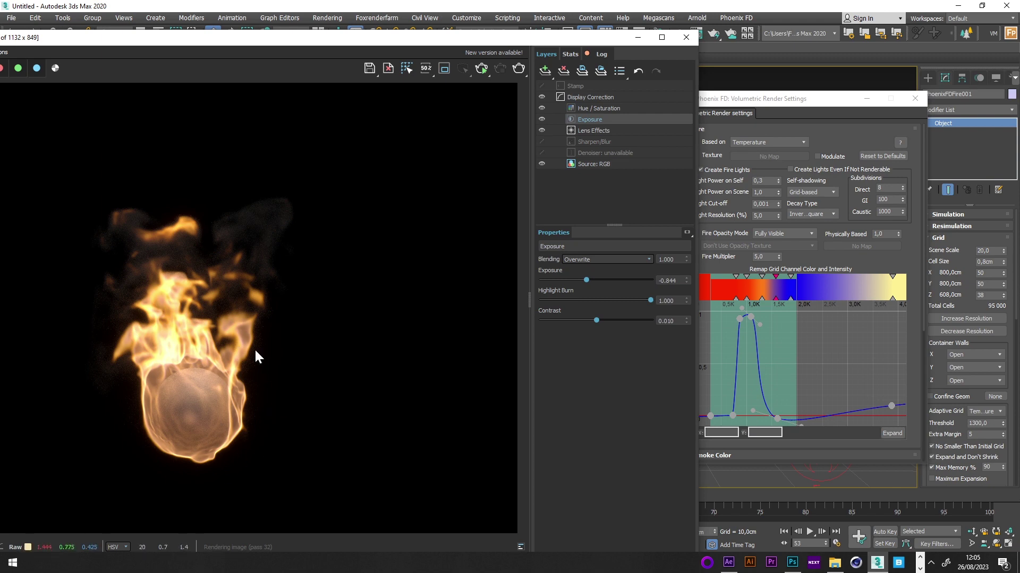
Reopen the Slate Material Editor on the Gradient Ramp
left_click(753, 106)
left_click_drag(608, 37, 597, 60)
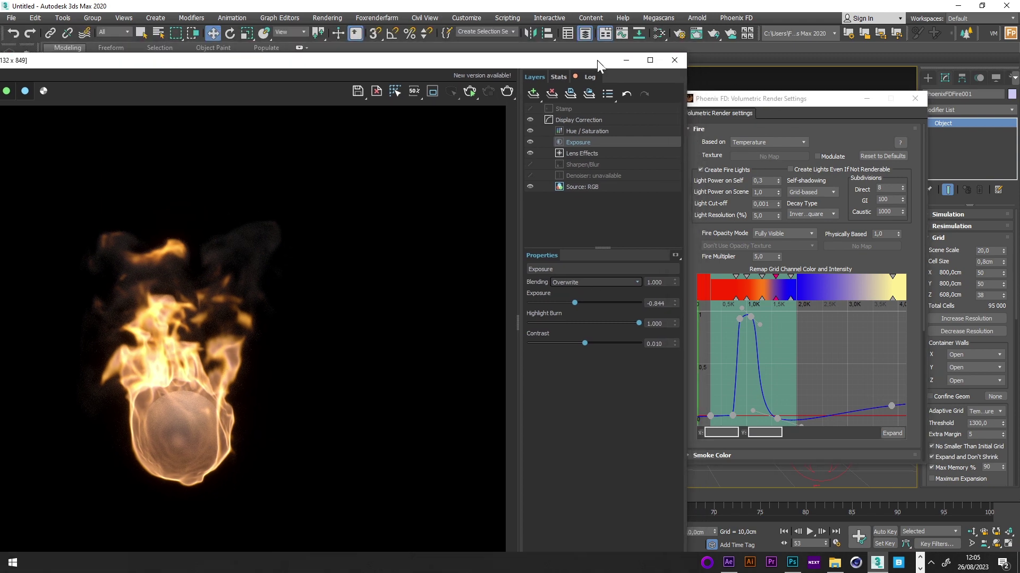
left_click(660, 30)
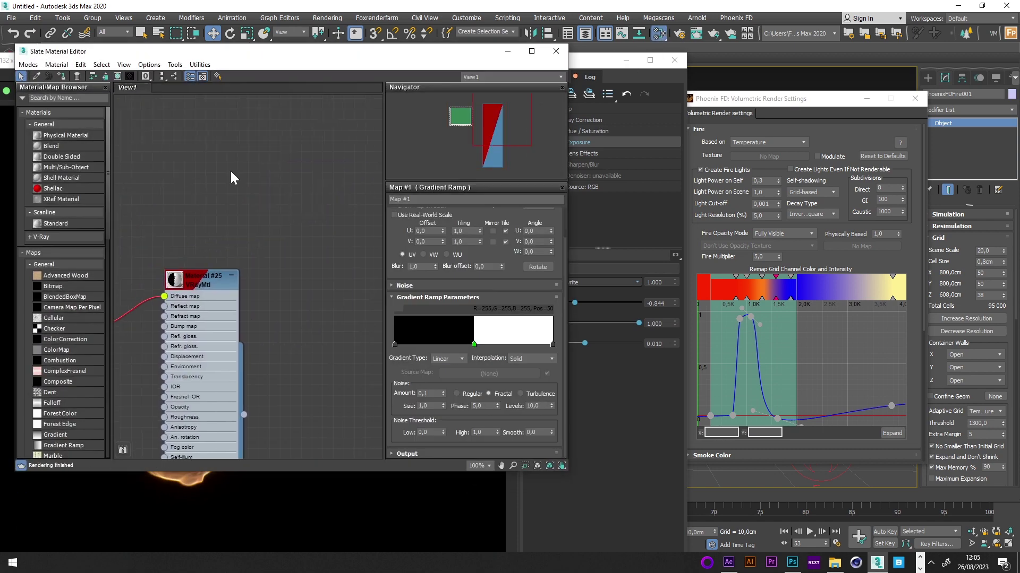
Create a VRayDistanceTex node that measures distance from Sphere001
right_click(233, 160)
mouse_move(287, 176)
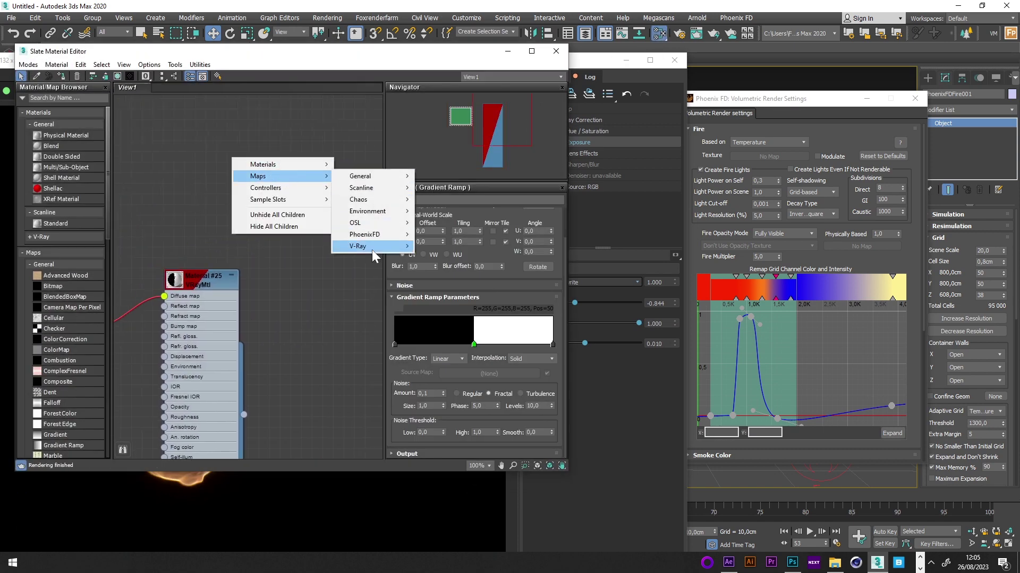
mouse_move(373, 250)
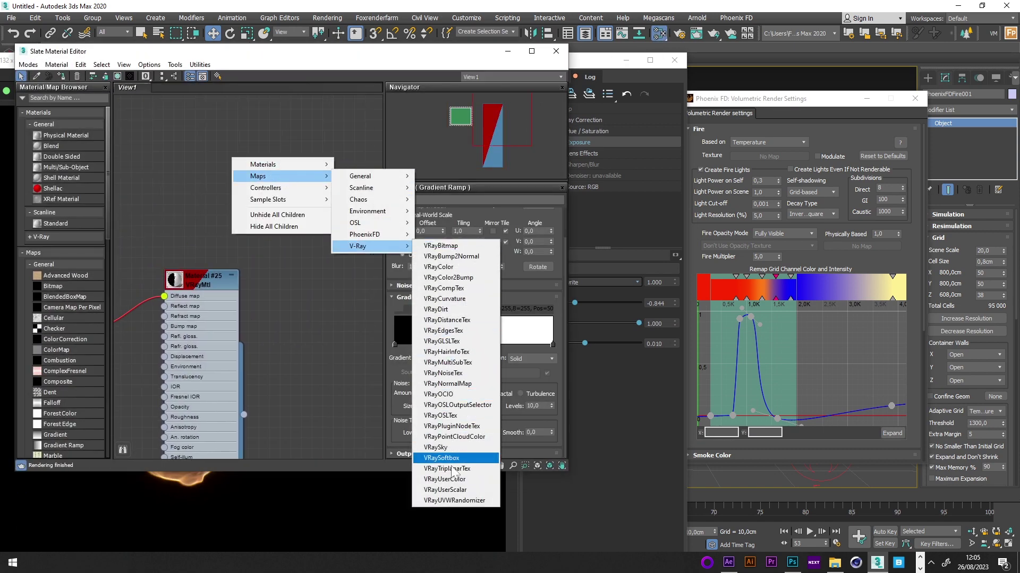
left_click(447, 320)
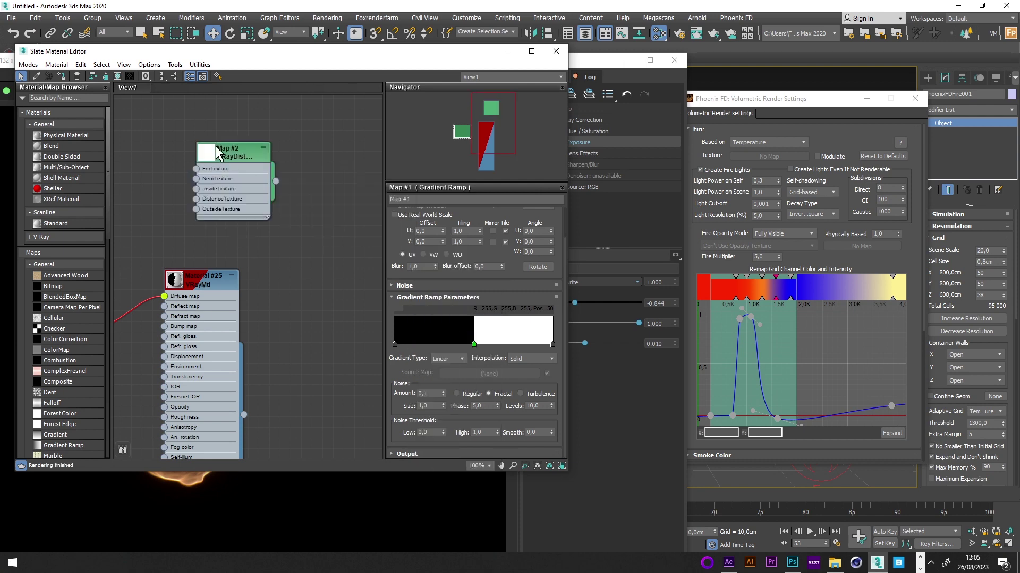
double_click(219, 154)
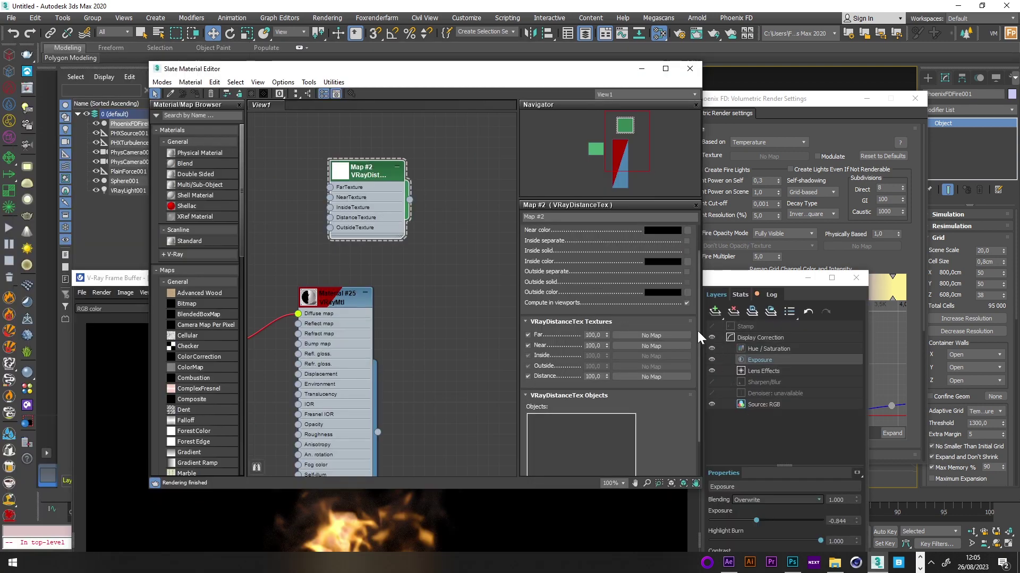
left_click_drag(699, 337, 699, 392)
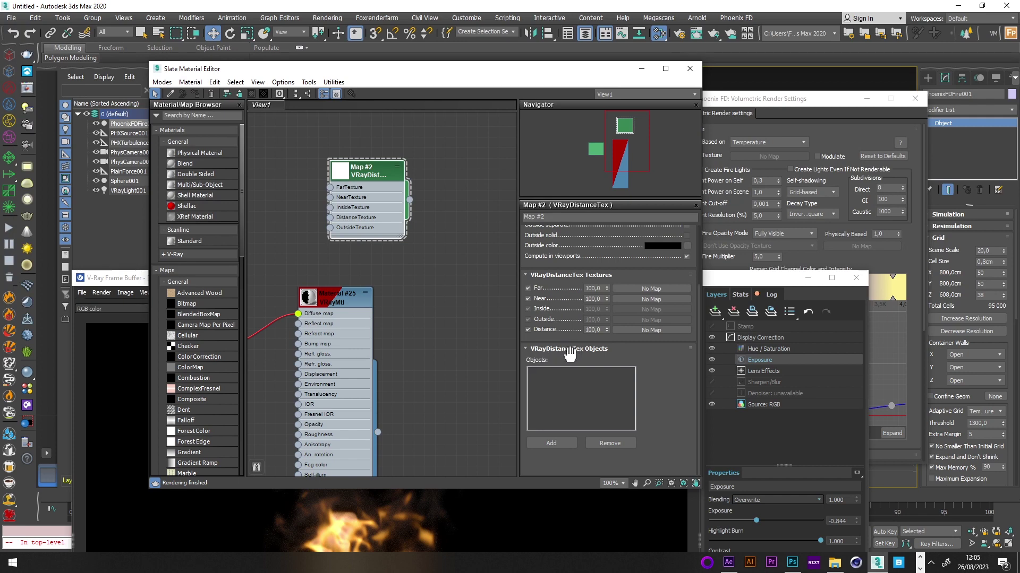
left_click(555, 443)
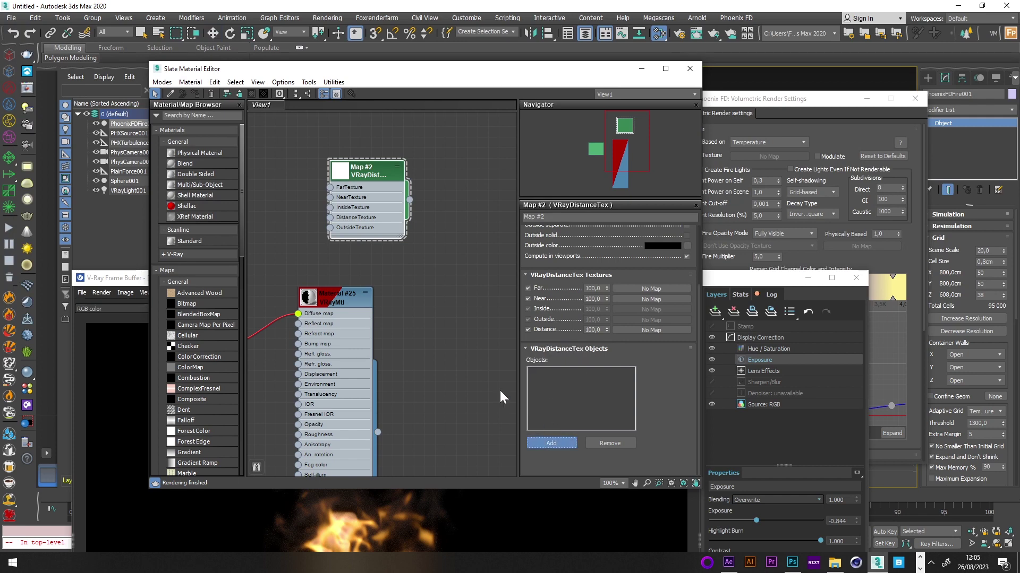
left_click(124, 181)
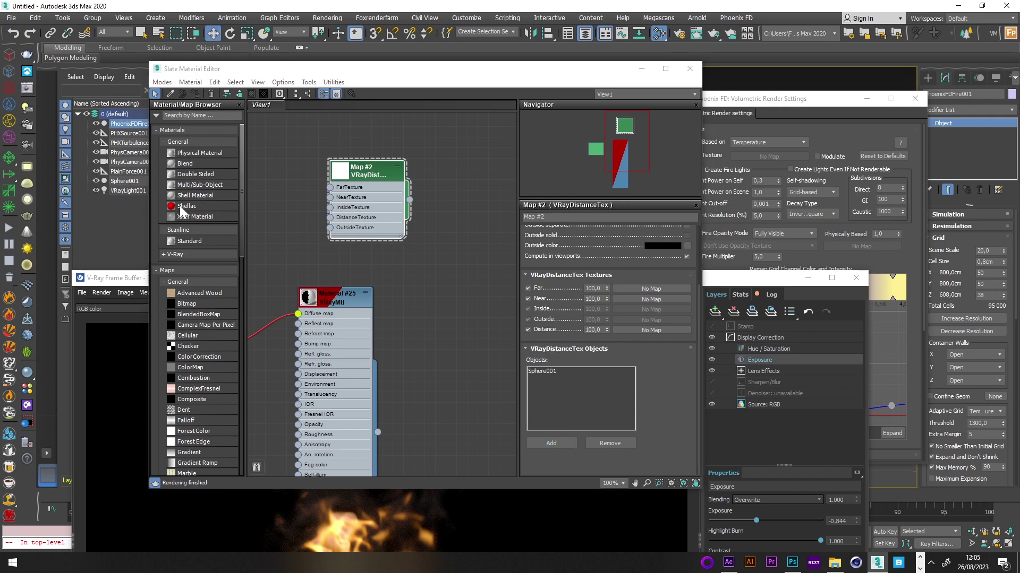
left_click_drag(699, 333, 696, 230)
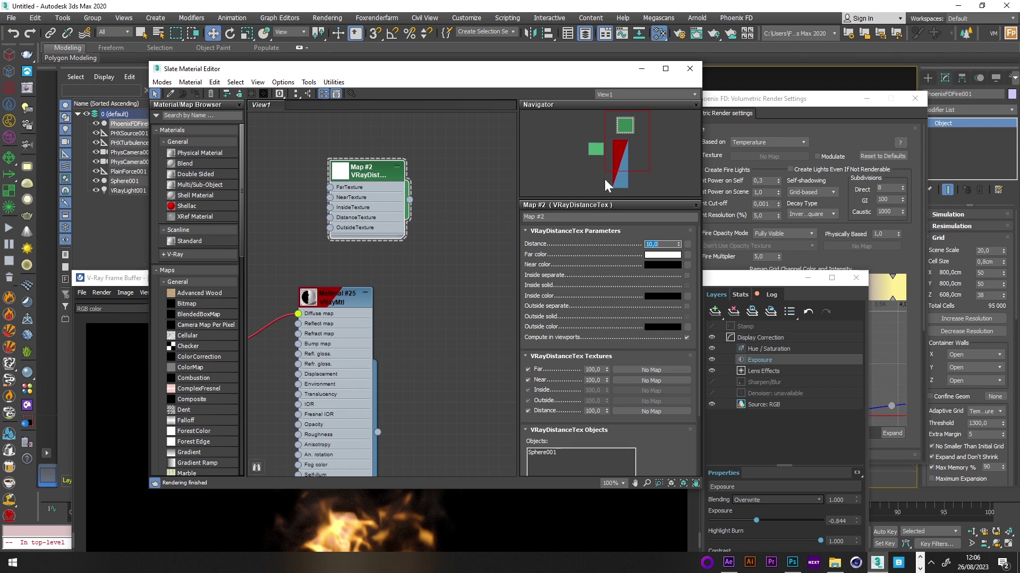
Tick Modulate, link Map #2 as an instance into the fire's Texture slot, and re-render
left_click_drag(552, 73, 444, 43)
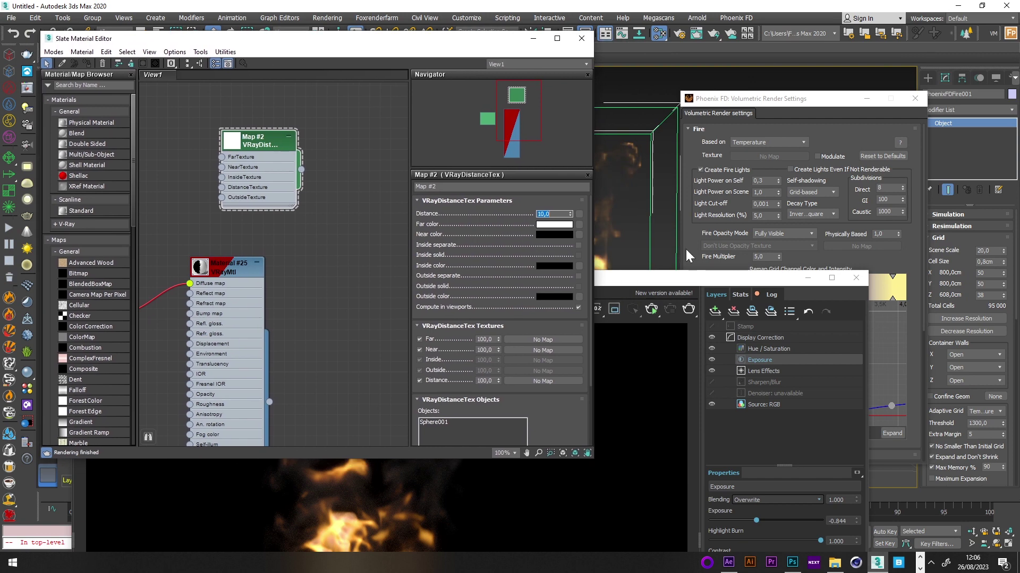
left_click_drag(687, 281, 533, 346)
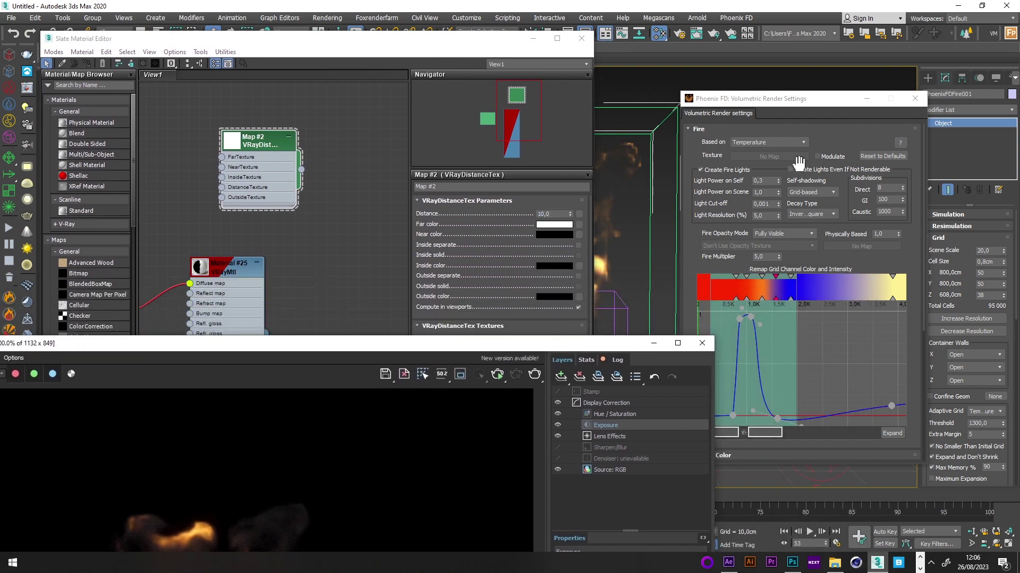
left_click(821, 155)
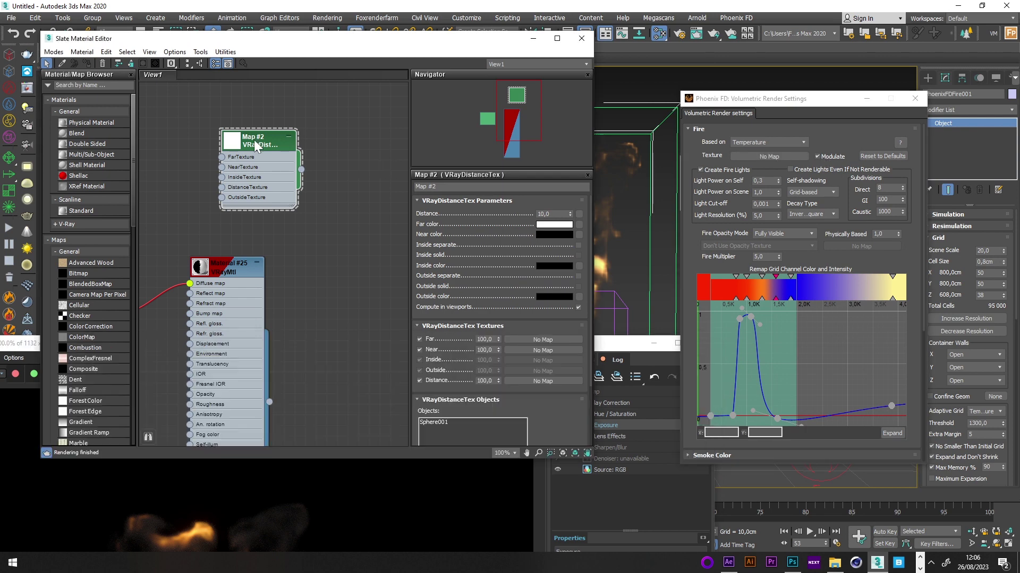
left_click_drag(301, 171, 778, 157)
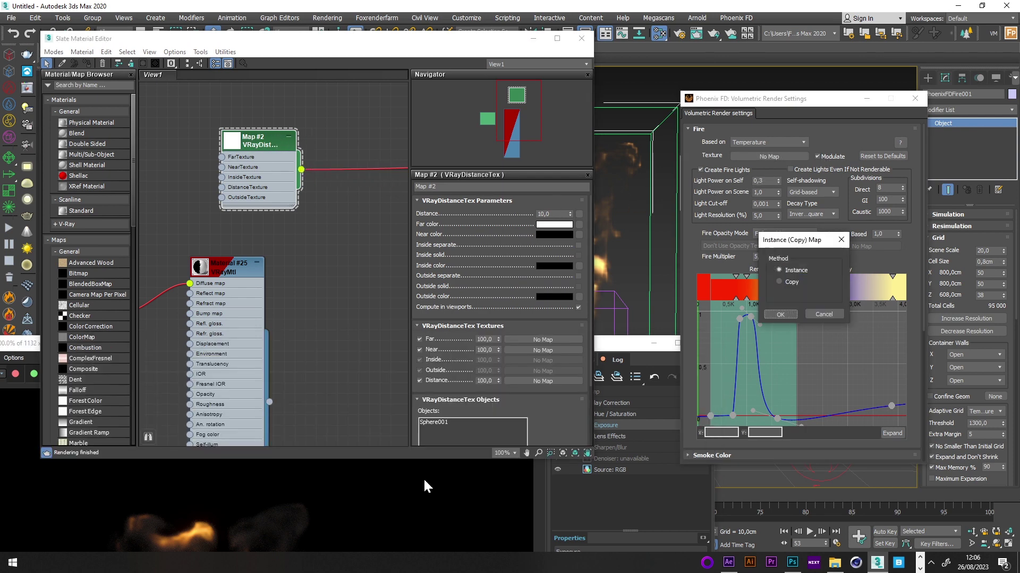
key("Return")
left_click(369, 539)
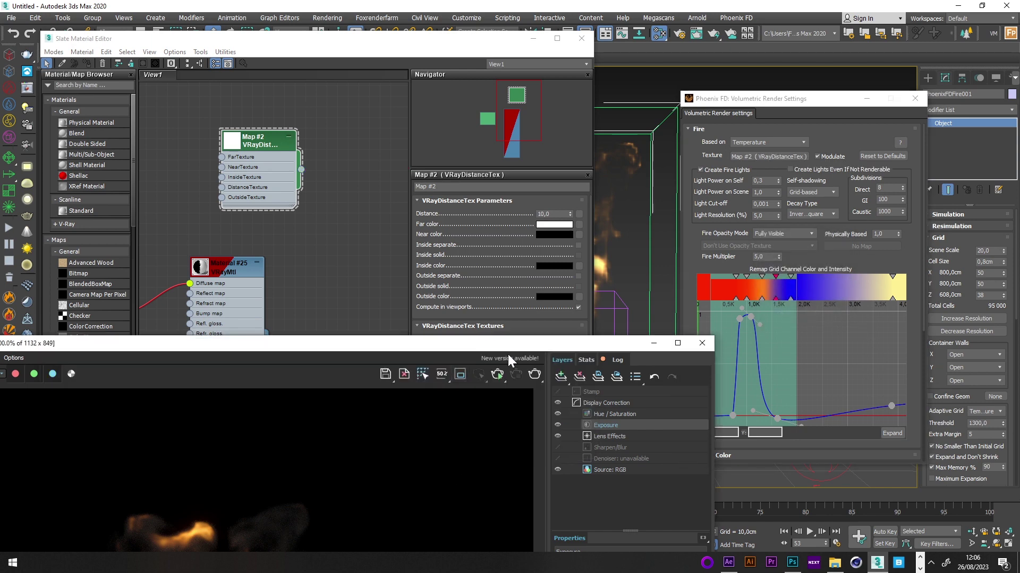
left_click_drag(524, 343, 621, 59)
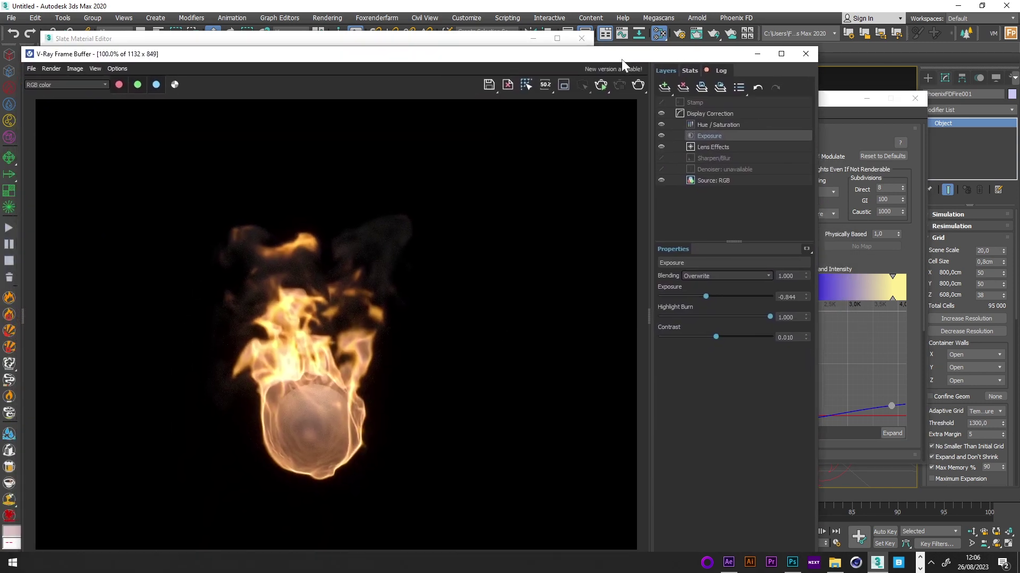
left_click(601, 88)
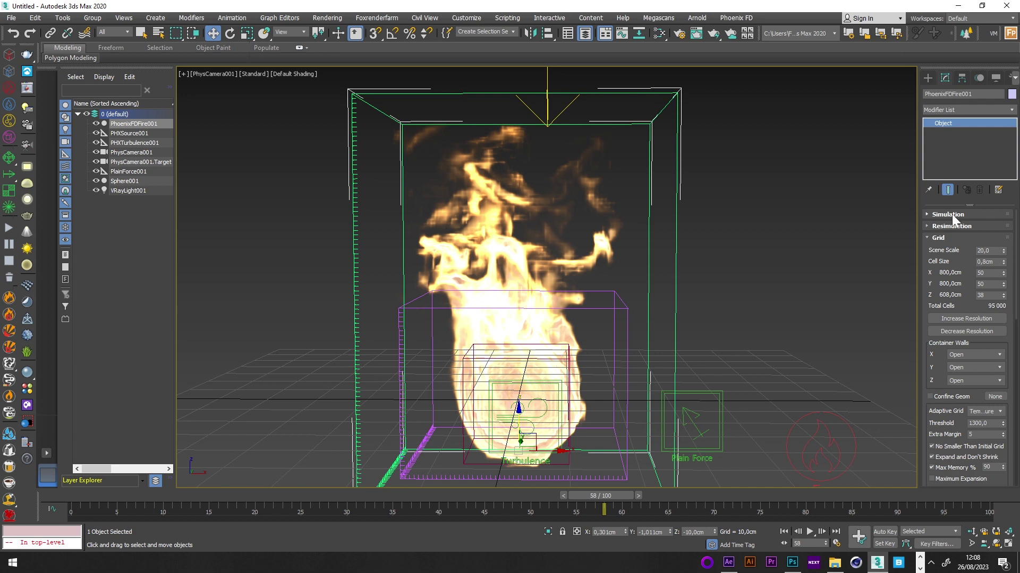
Enable Grid Resimulation with Amp. Resolution 0,7 and start resimulating from frame 0
left_click(934, 237)
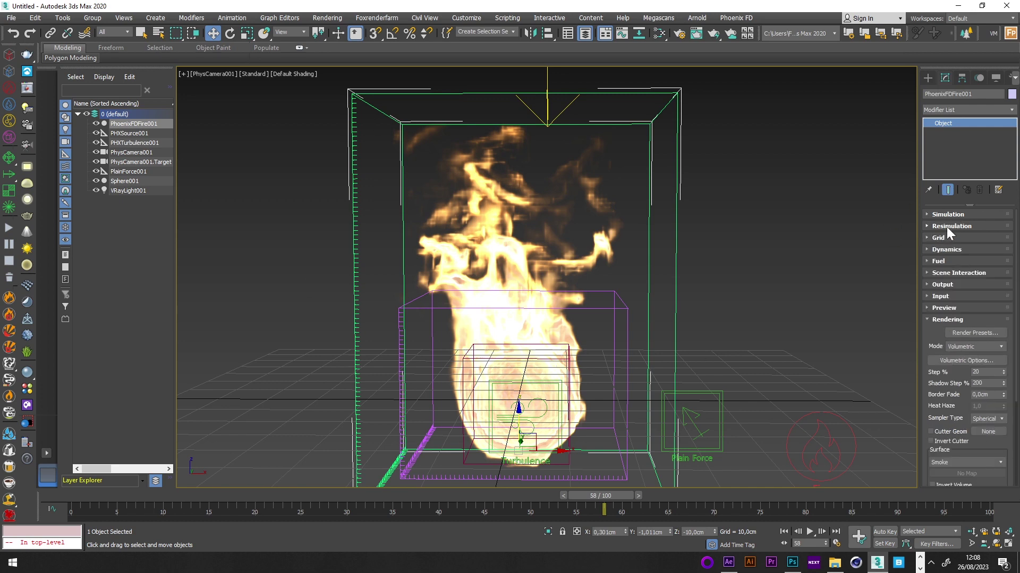
left_click(933, 225)
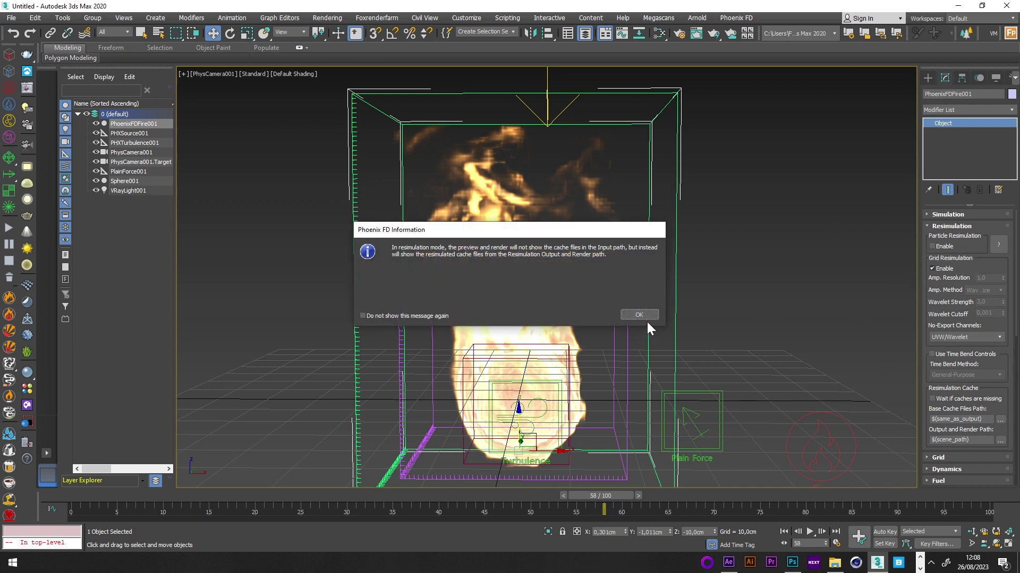
left_click(640, 315)
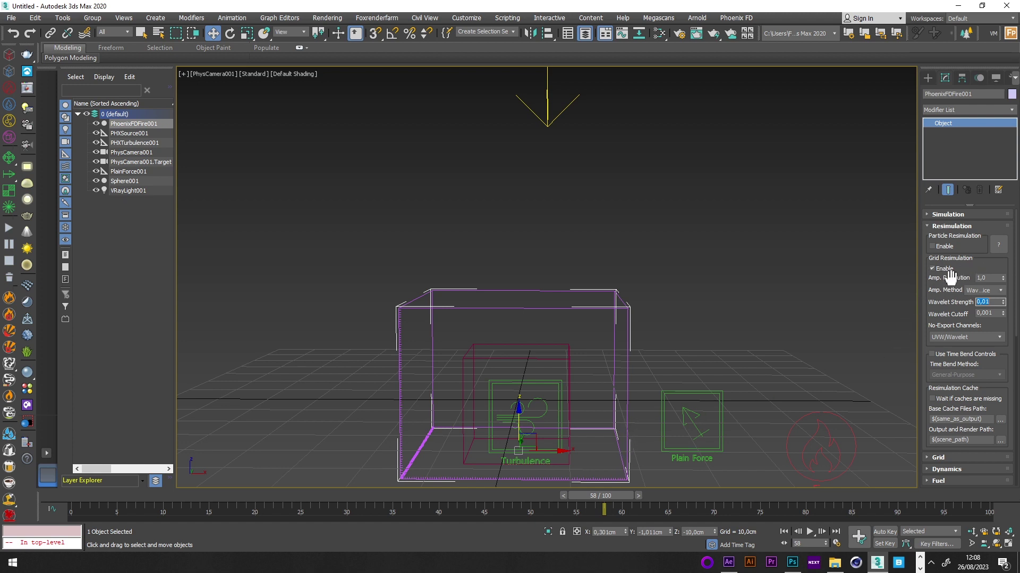
key("shift+Tab")
key("Return")
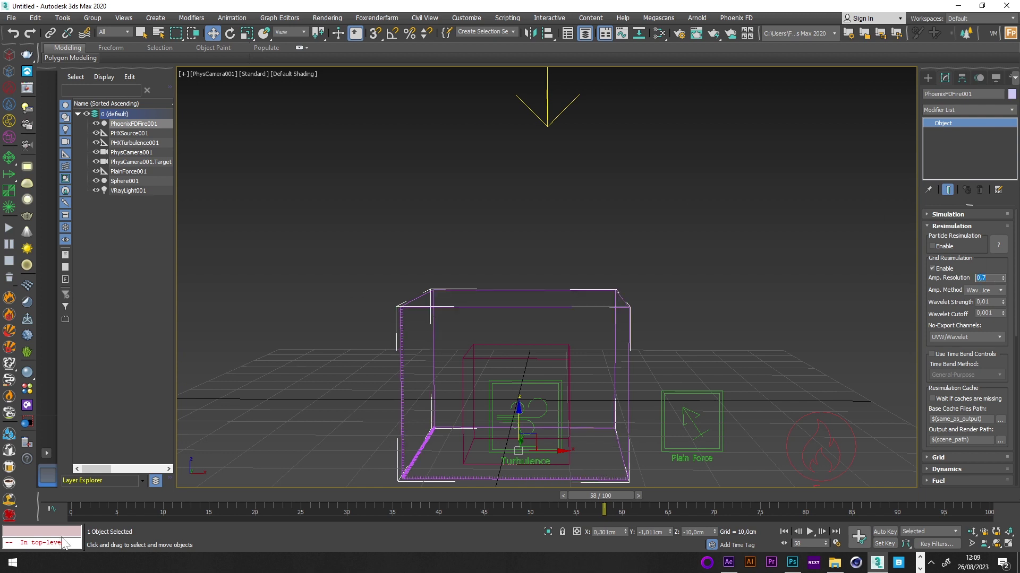
key("Home")
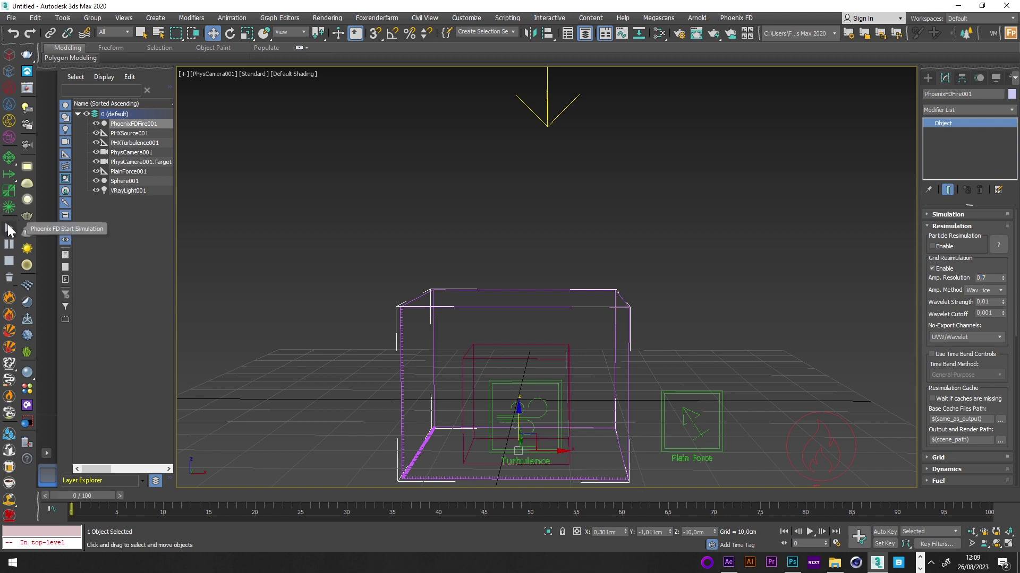
left_click(8, 230)
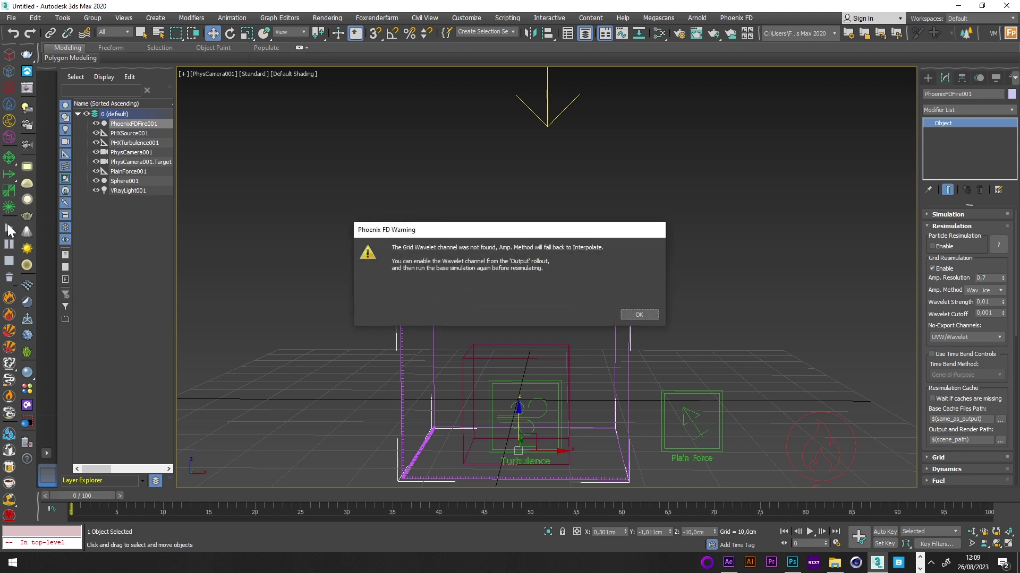
left_click(651, 312)
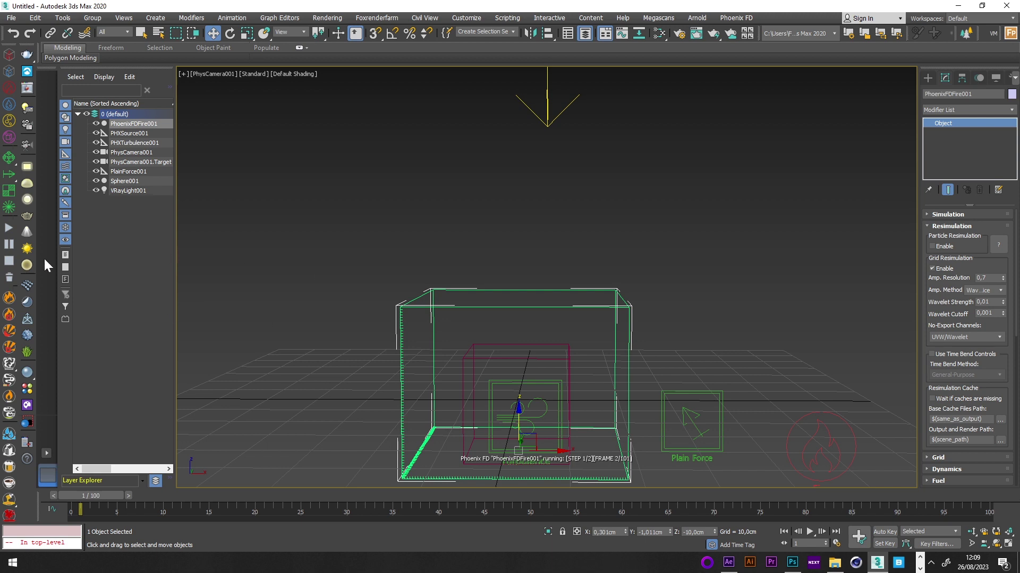
Set Dynamics Steps Per Frame to 1 and rewind the timeline to frame 0
left_click(952, 225)
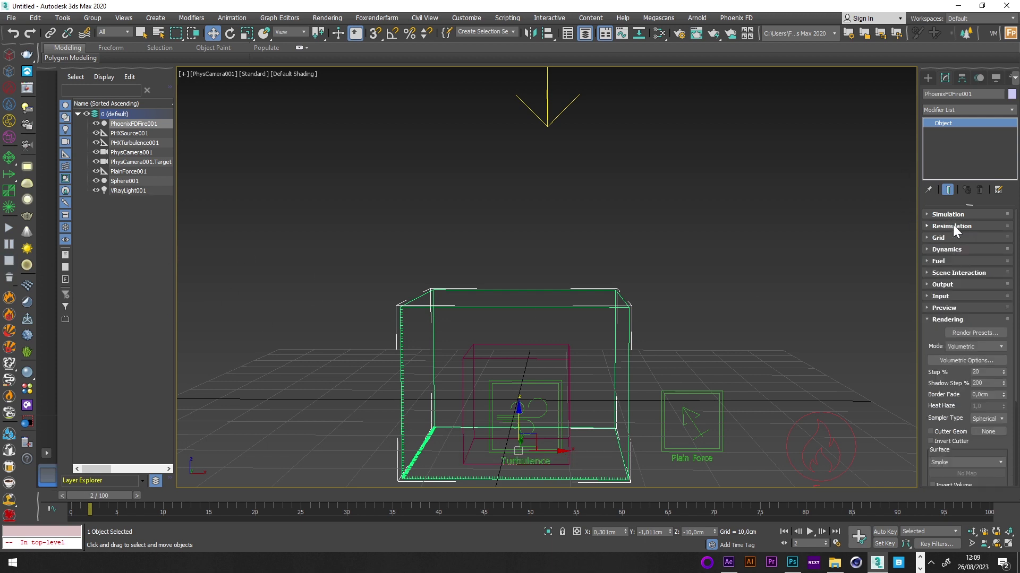
left_click(937, 249)
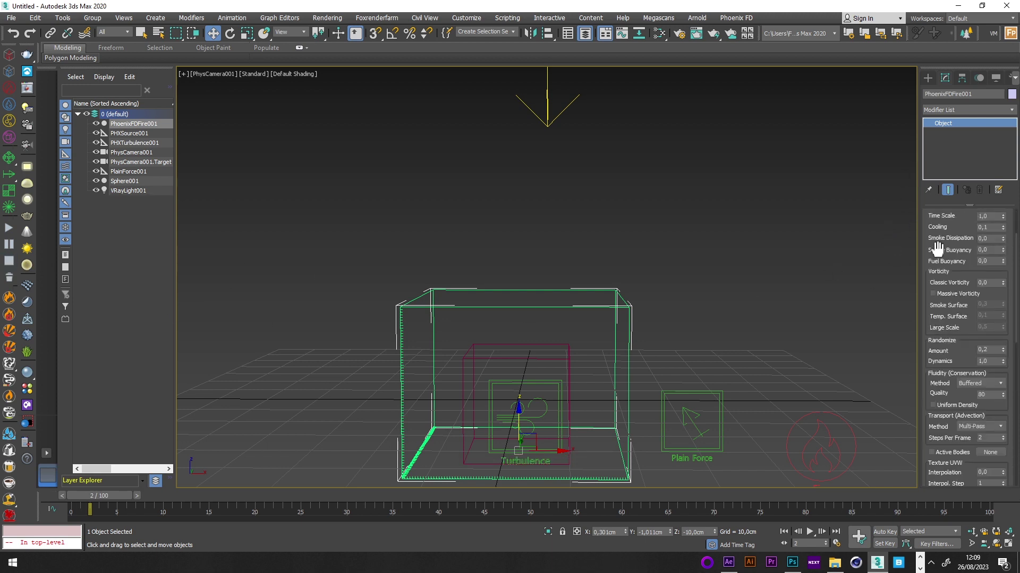
scroll(935, 390, "down", 5)
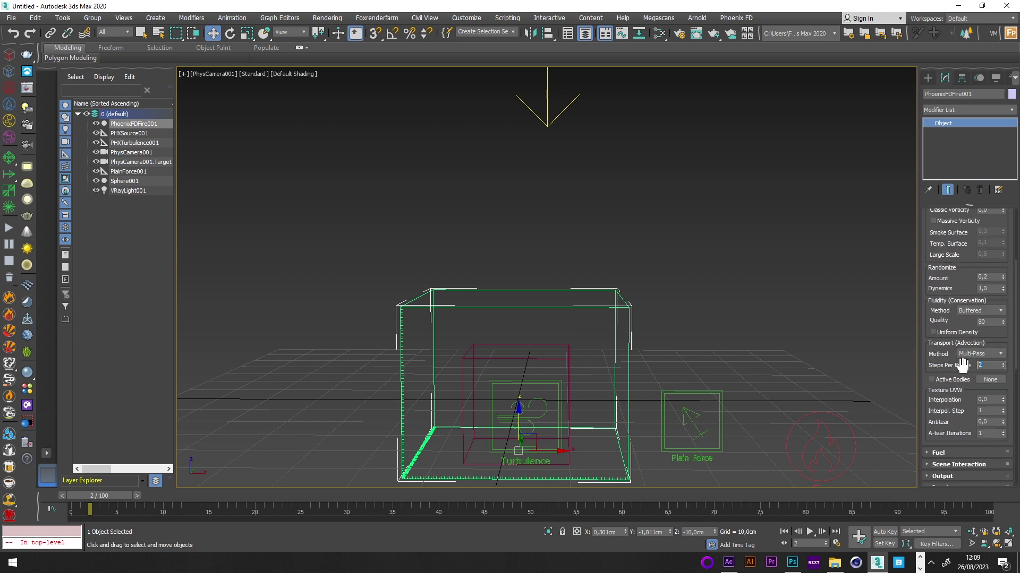
type("1")
left_click_drag(117, 495, 99, 495)
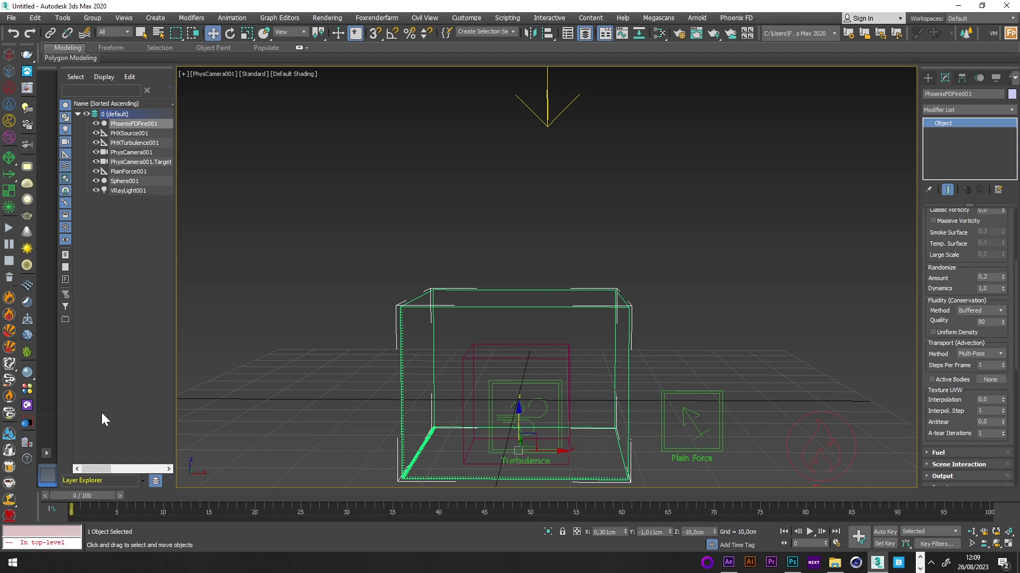
Resimulate the fire up to frame 67, then render it interactively in the V-Ray Frame Buffer
left_click(9, 230)
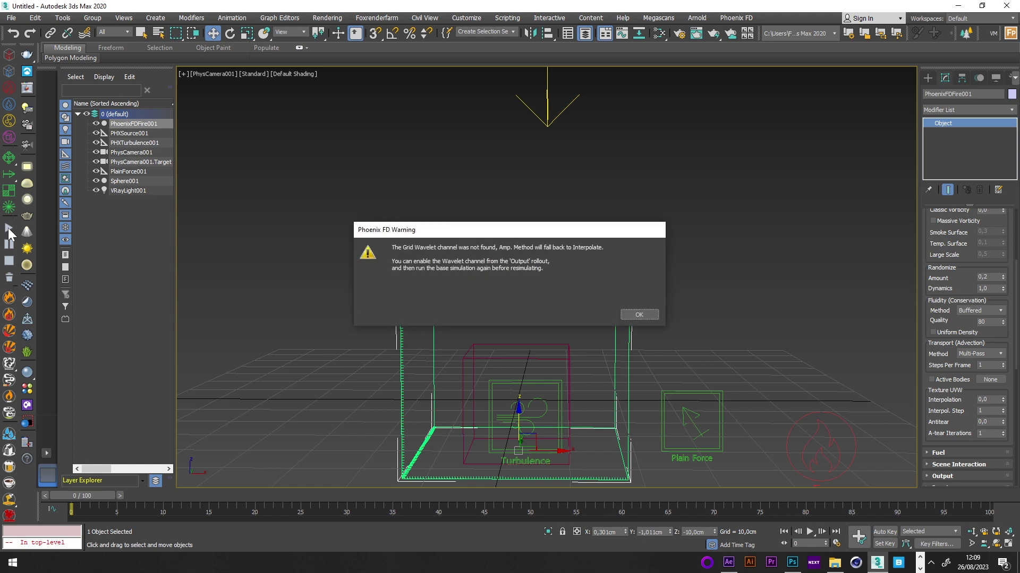
left_click(636, 315)
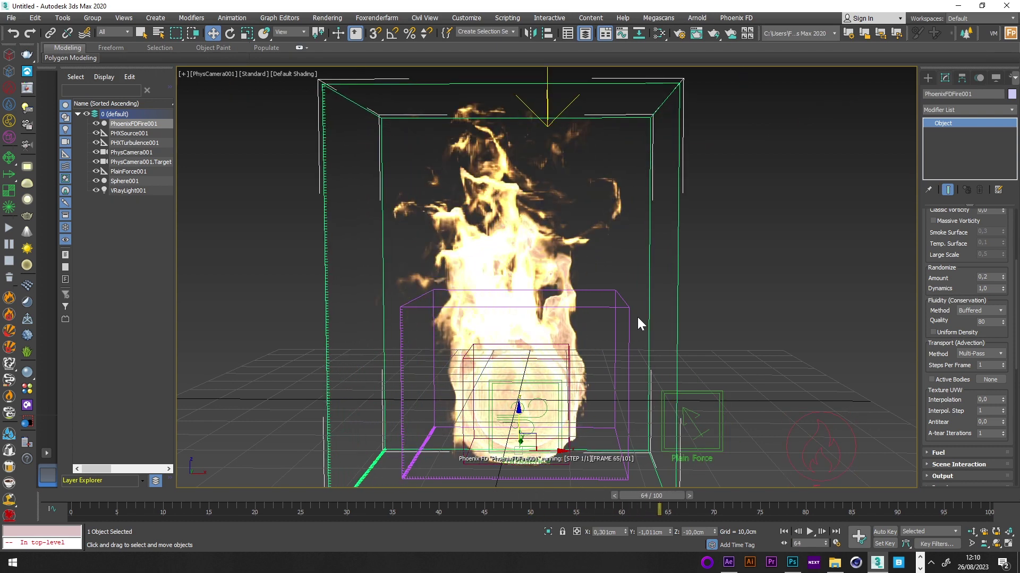
left_click(9, 261)
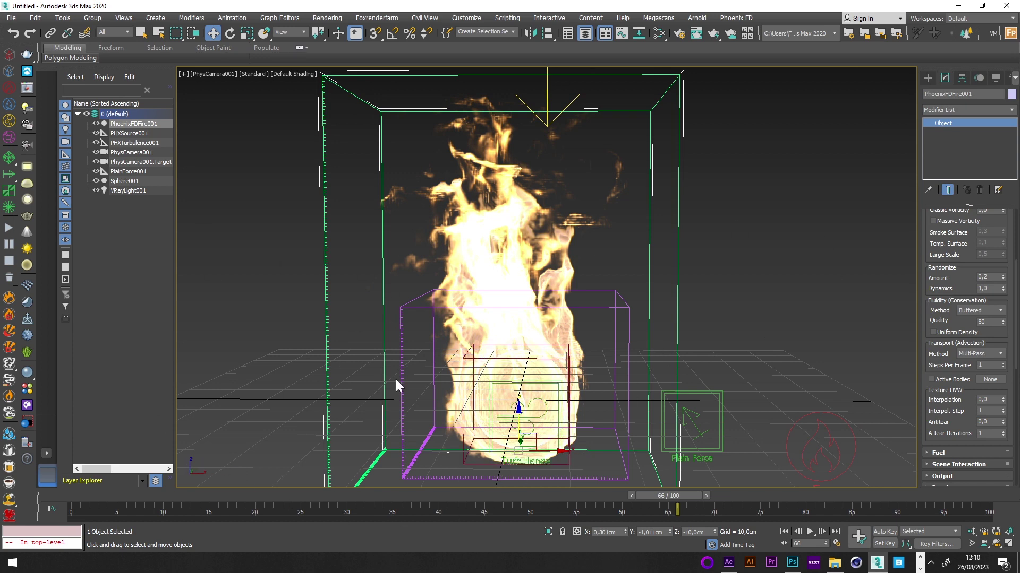
left_click(19, 122)
left_click(583, 99)
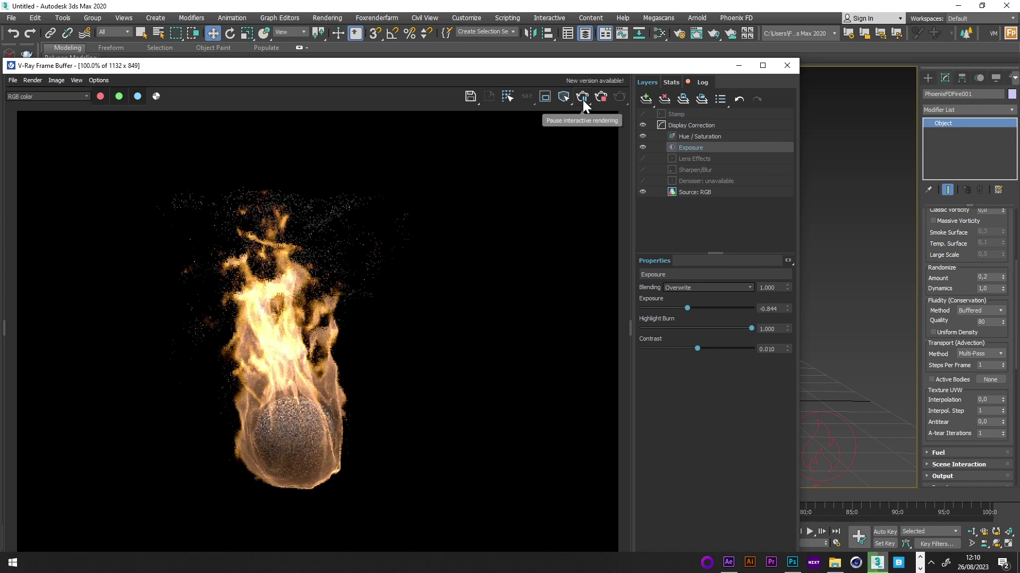
Raise VRayLight001's multiplier to 5,0, lower the render exposure, and select the Lens Effects layer
scroll(393, 389, "up", 1)
scroll(393, 389, "down", 1)
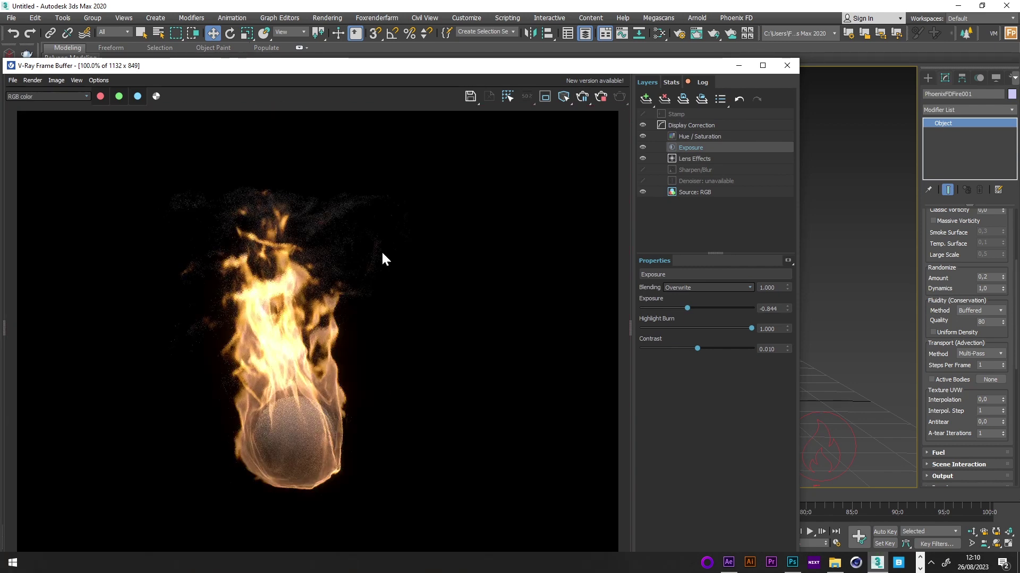
left_click_drag(455, 67, 529, 95)
left_click(135, 189)
key("Return")
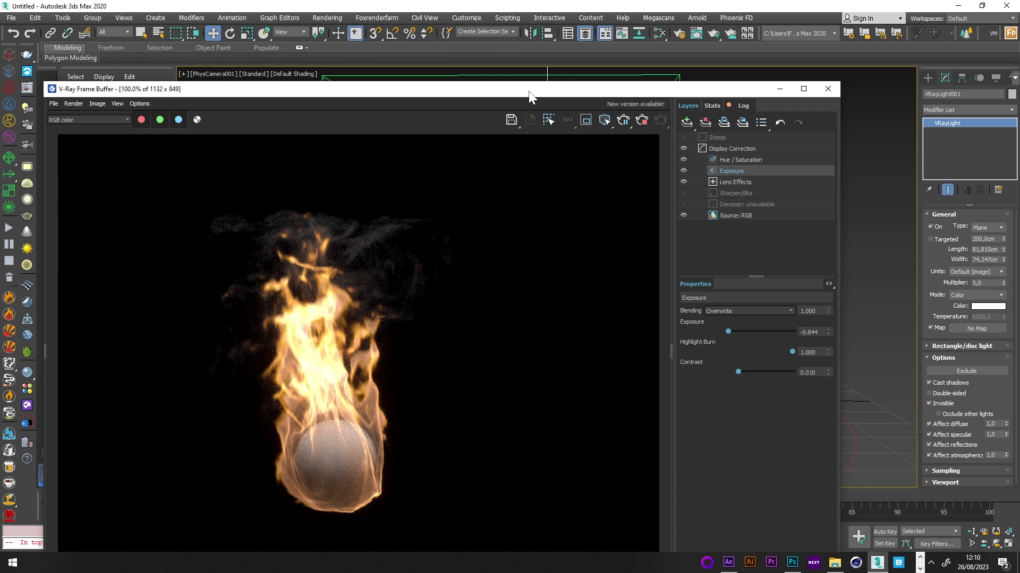
mouse_move(731, 330)
left_mouse_down()
mouse_move(719, 332)
mouse_move(728, 327)
left_mouse_up()
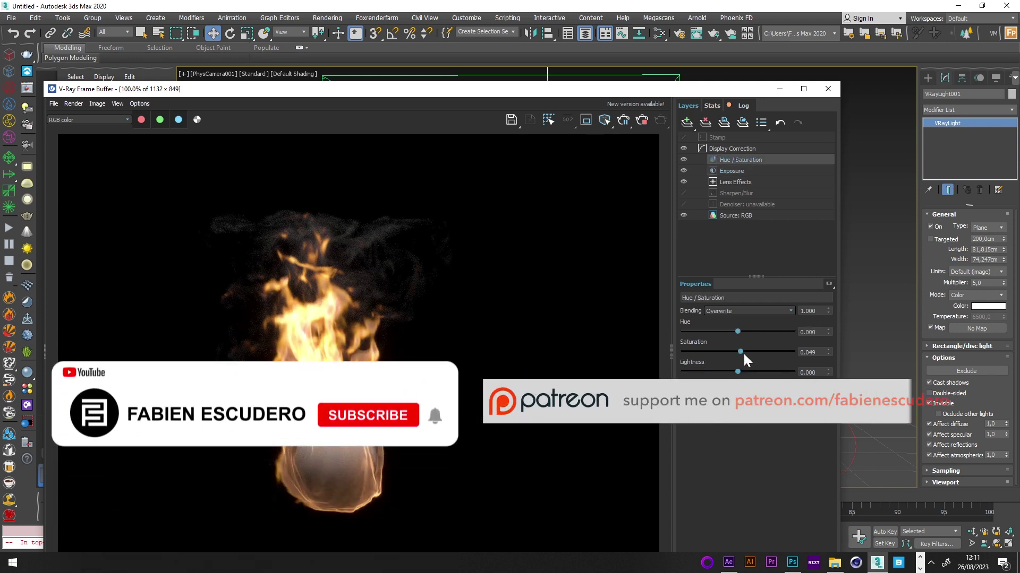
left_click(733, 182)
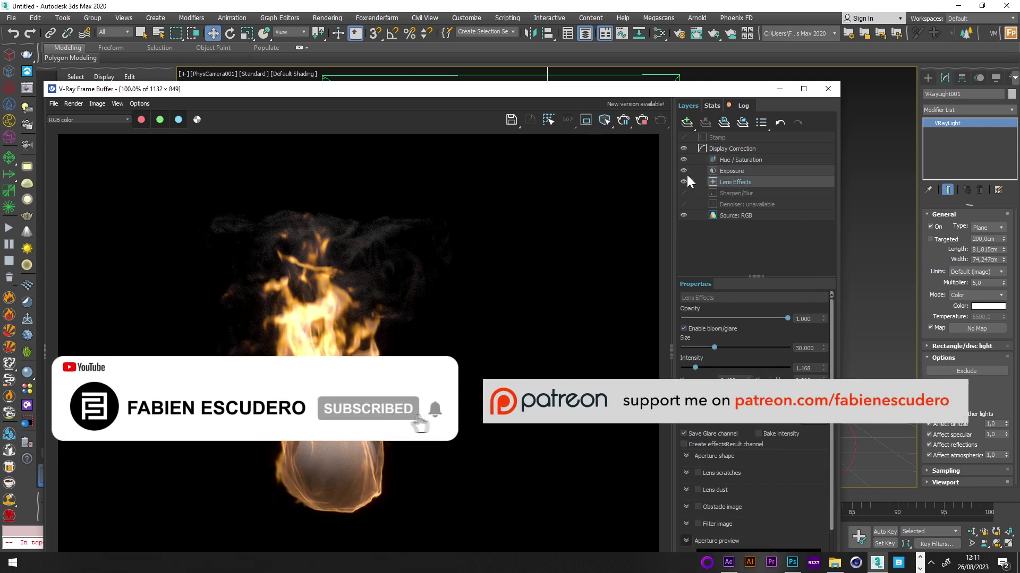